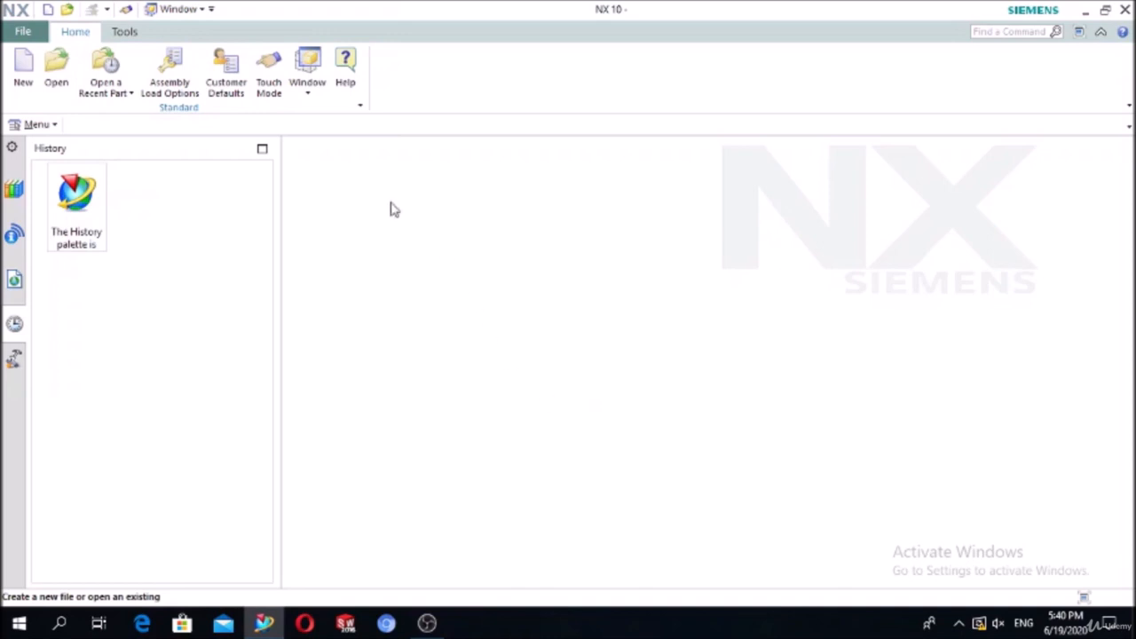
Step: Create a new millimetre Model part named model1.prt
left_click(24, 69)
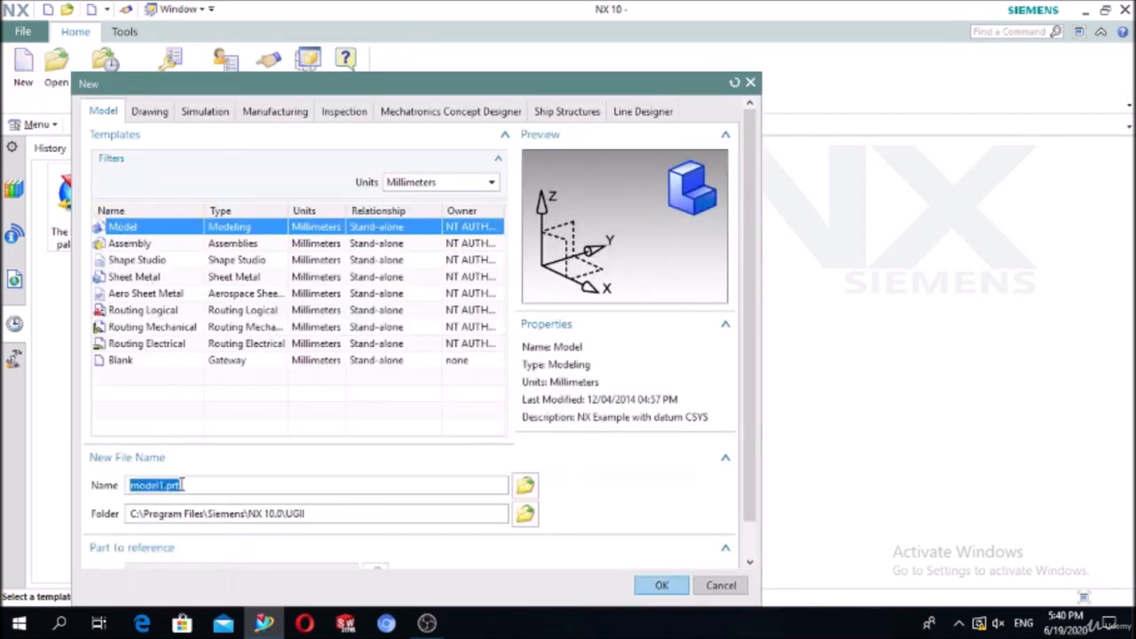
left_click(661, 584)
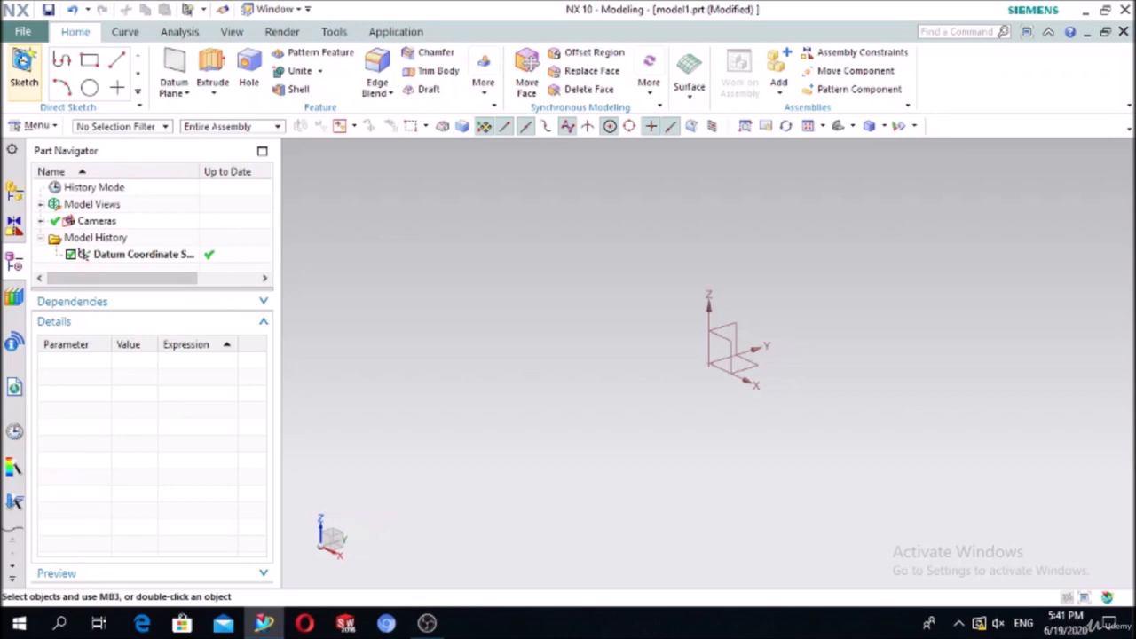
Step: Start a sketch on the XY plane and draw a centre-point rectangle at the origin
left_click(24, 67)
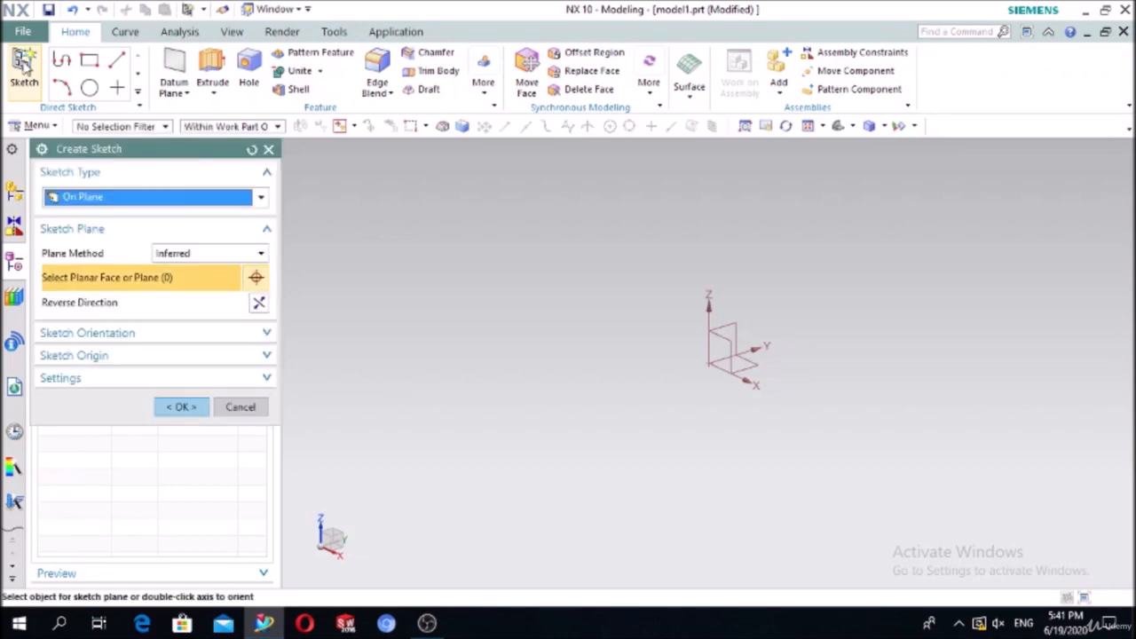
left_click(752, 364)
left_click(190, 408)
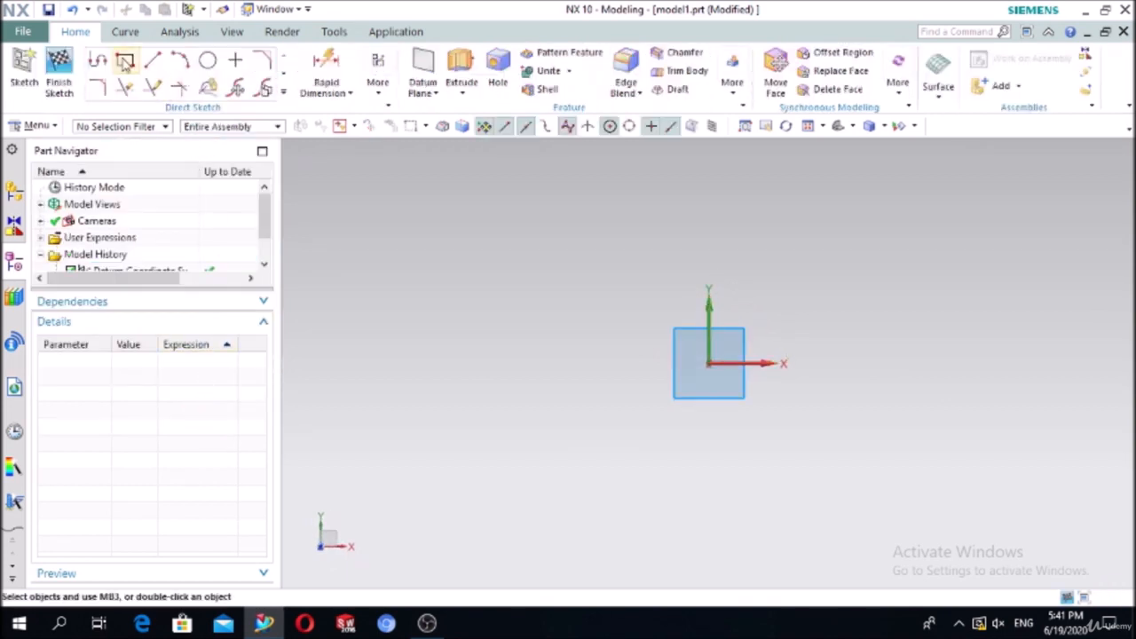
left_click(125, 60)
left_click(111, 194)
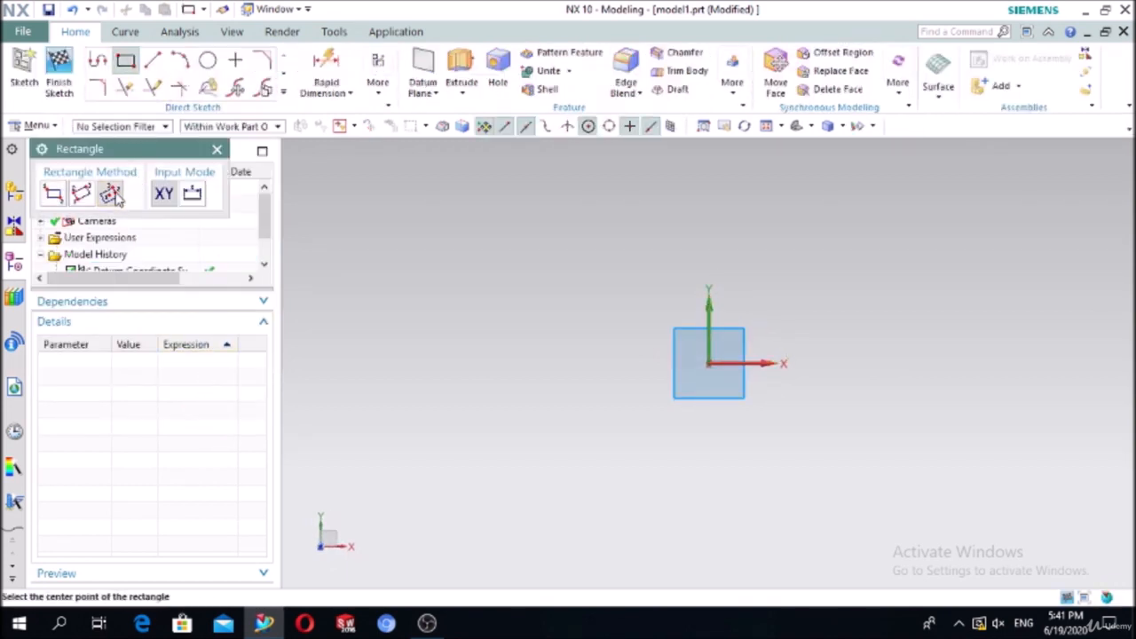
left_click(703, 361)
left_click(916, 364)
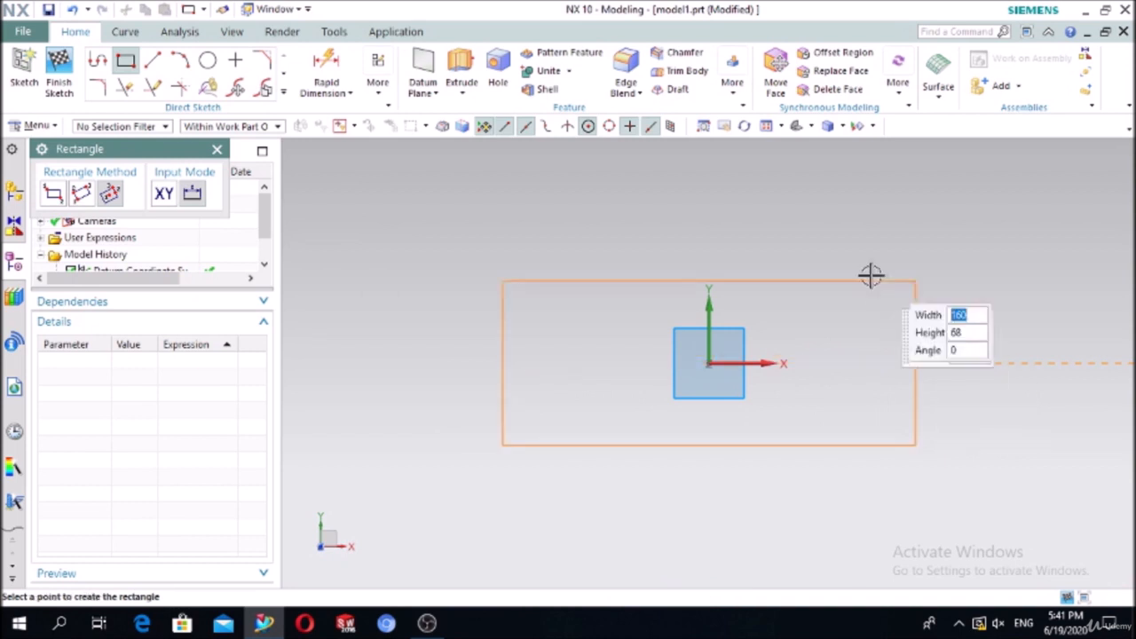
left_click(857, 247)
key("Escape")
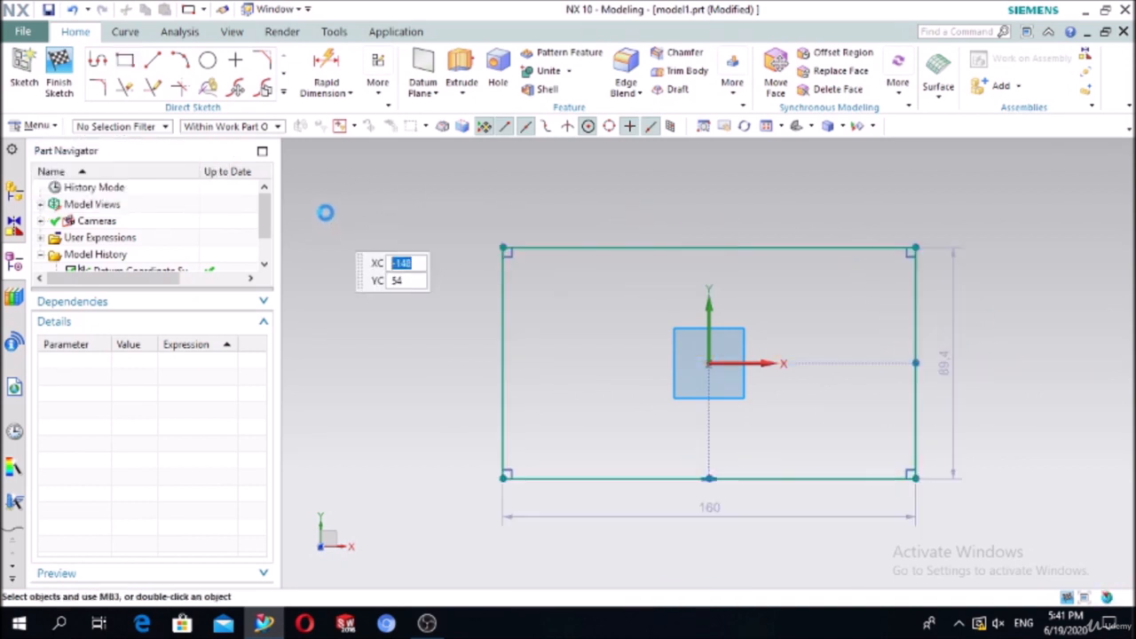
Step: Dimension the rectangle's top edge to 150 and left edge to 80
left_click(323, 69)
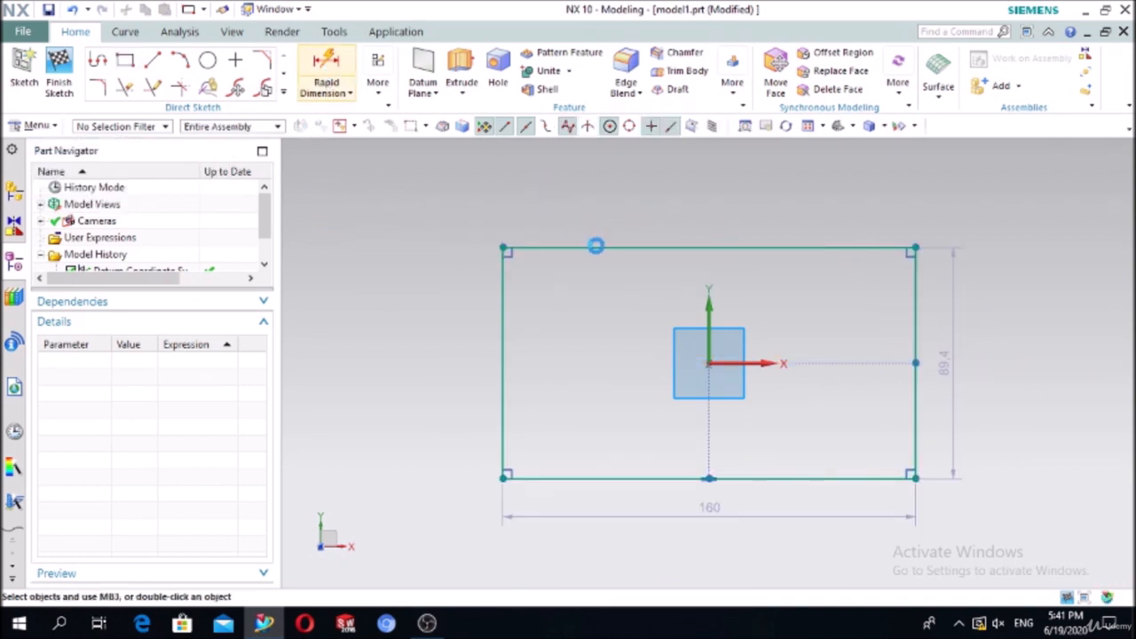
left_click(672, 249)
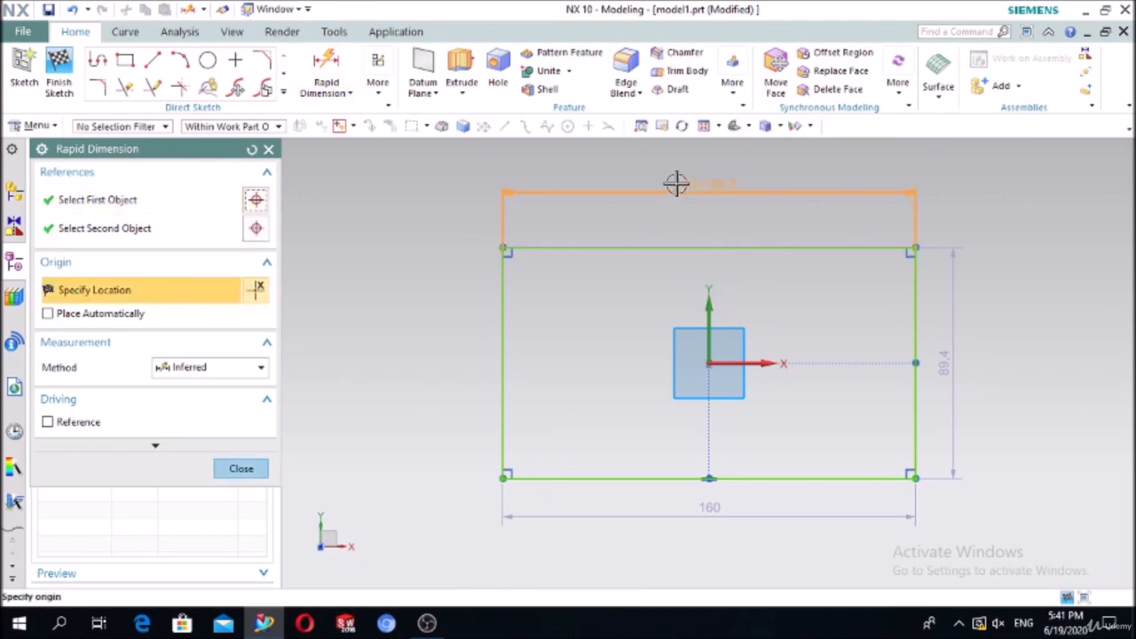
left_click(677, 183)
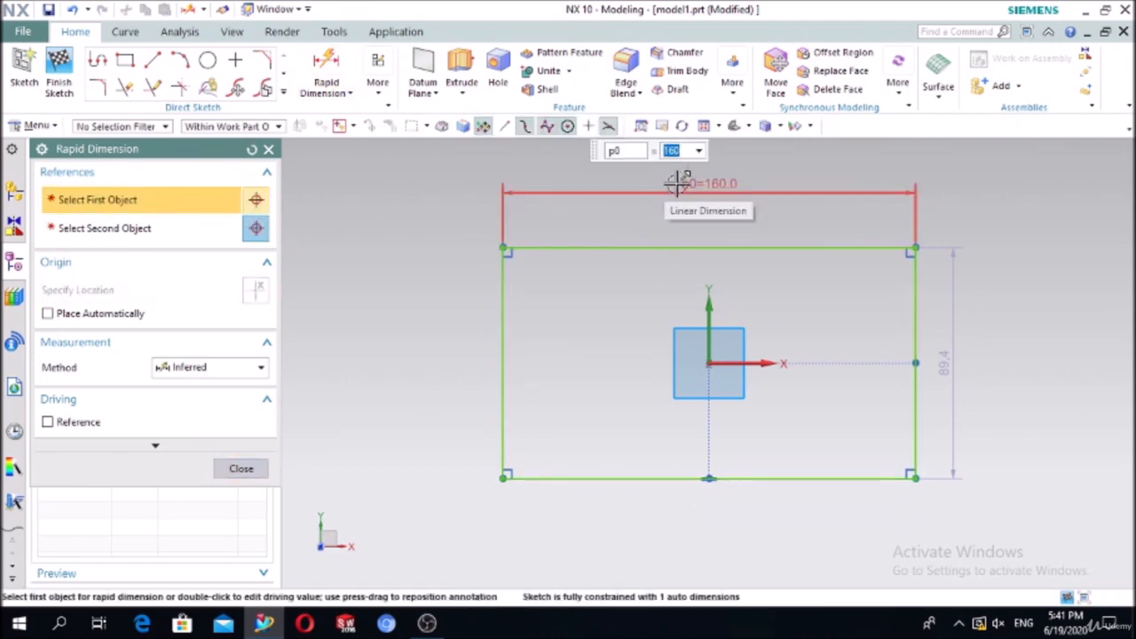
type("150")
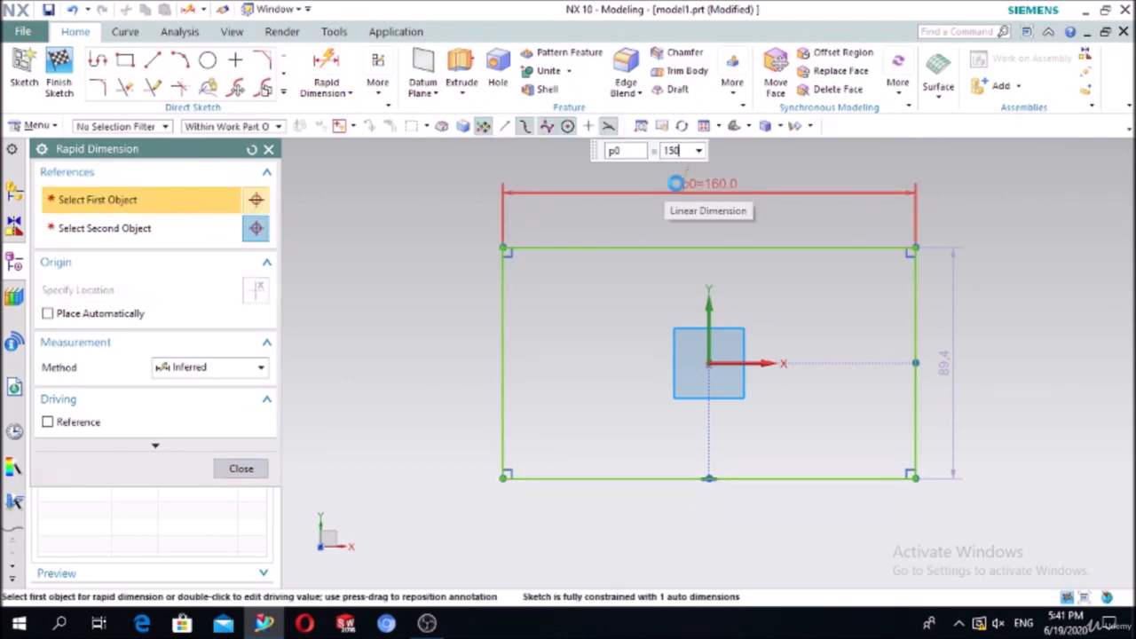
key("Return")
left_click(521, 358)
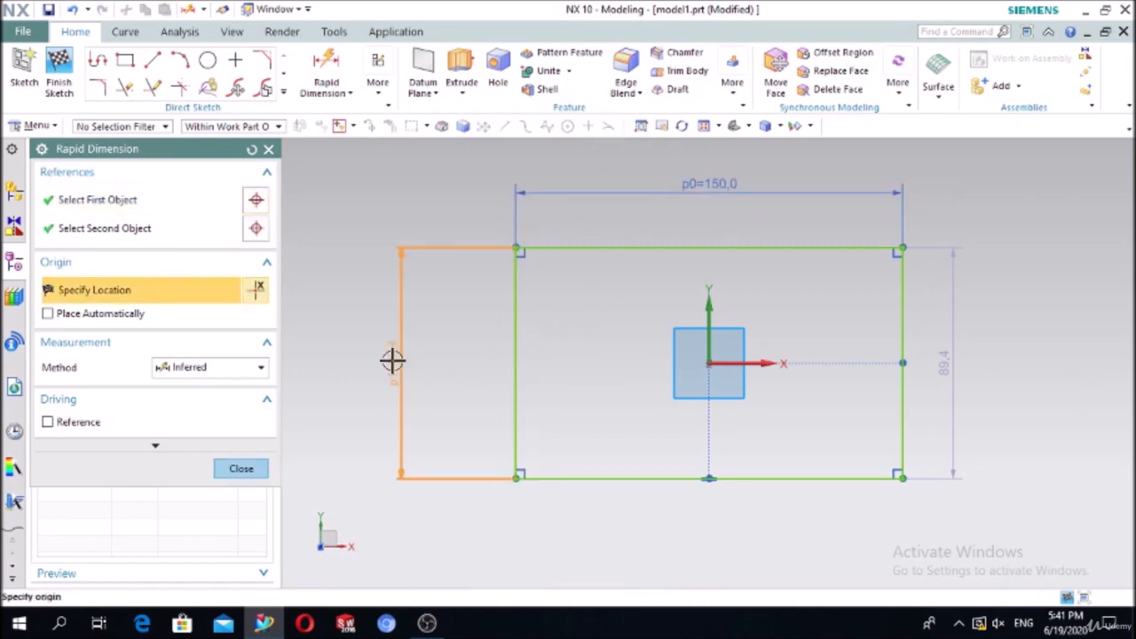
left_click(393, 362)
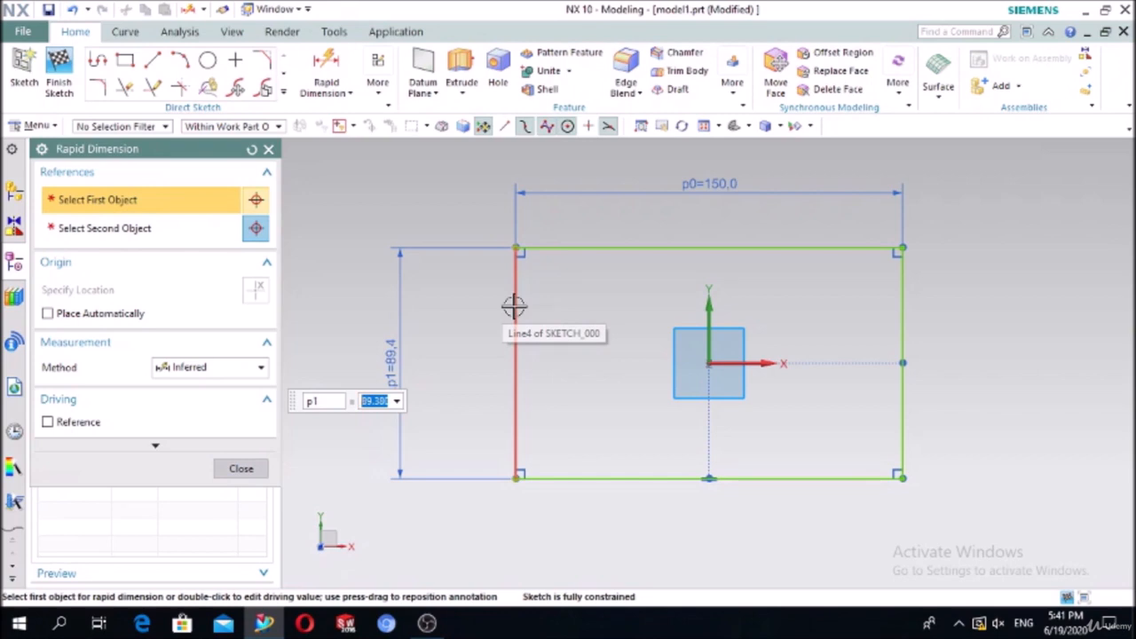
type("15")
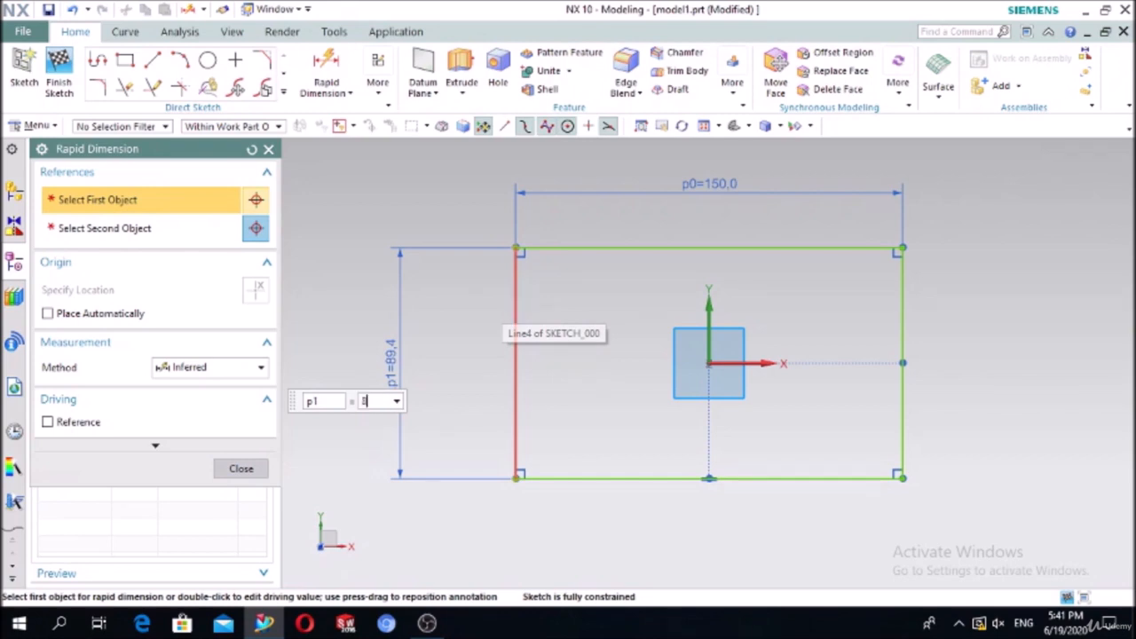
type("0")
key("Return")
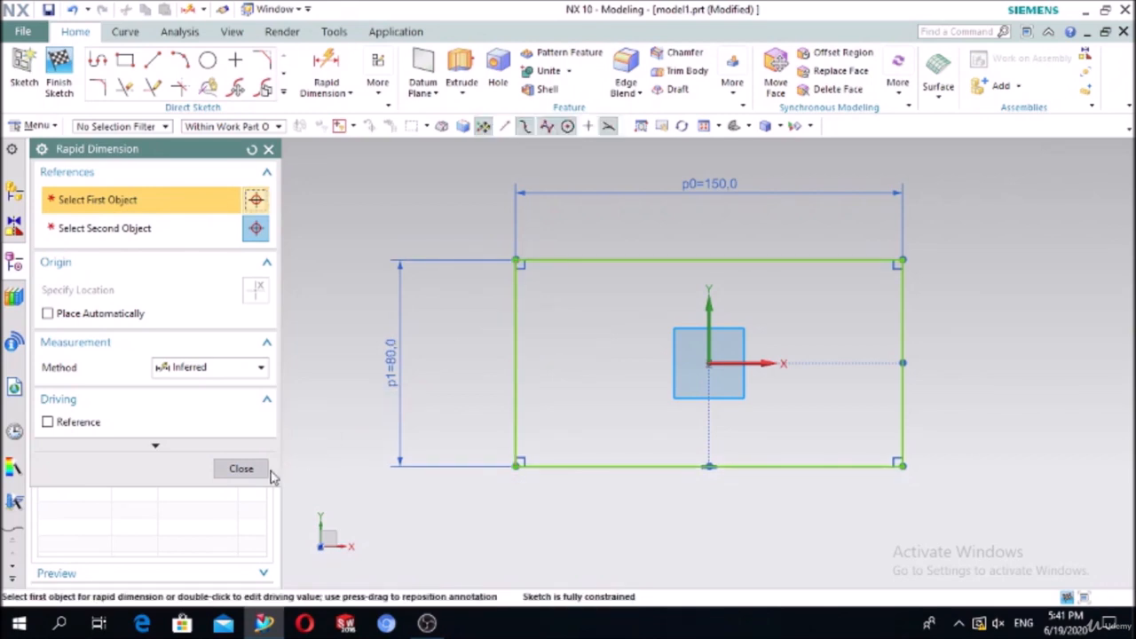
left_click(265, 467)
left_click(208, 60)
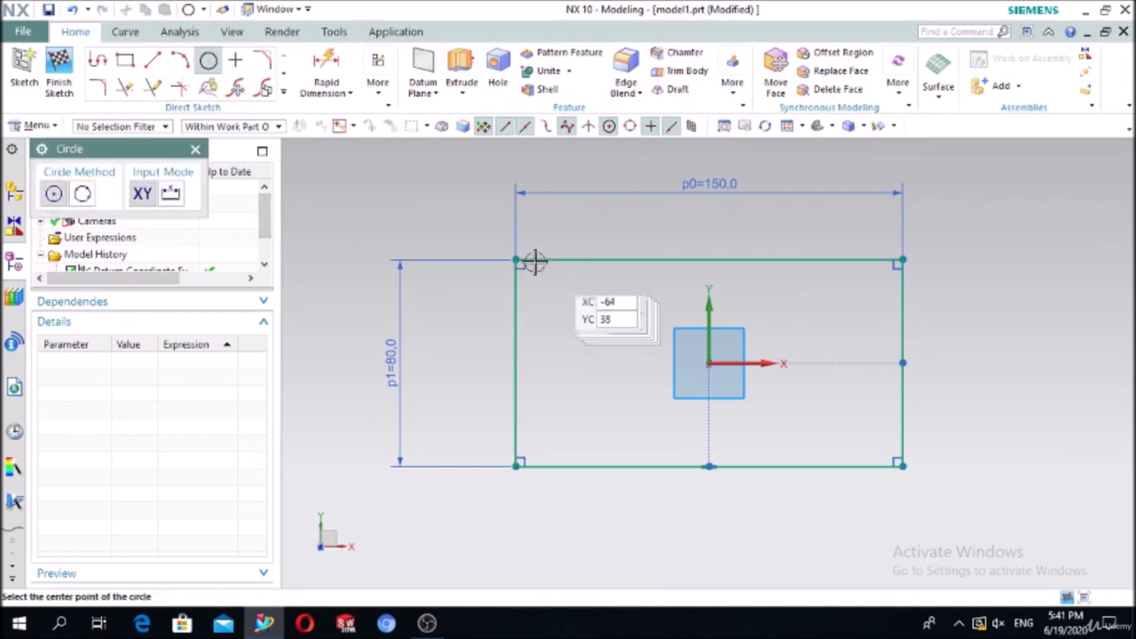
Step: Draw a circle on the rectangle's top-left corner and dimension its diameter to 70
left_click(518, 259)
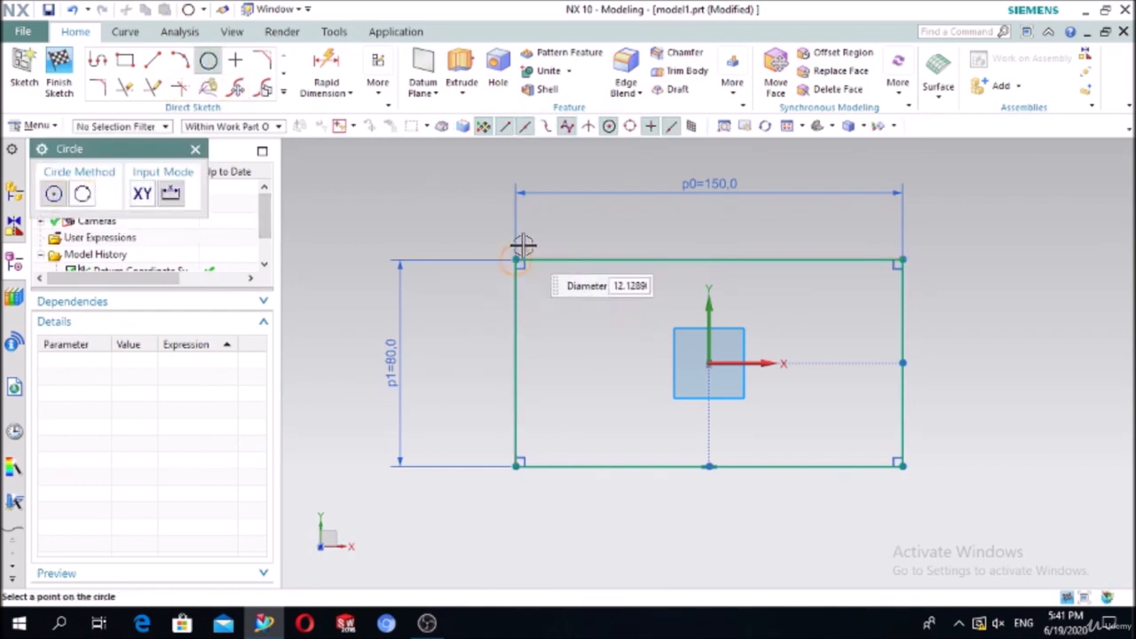
left_click(563, 203)
key("Escape")
left_click(325, 72)
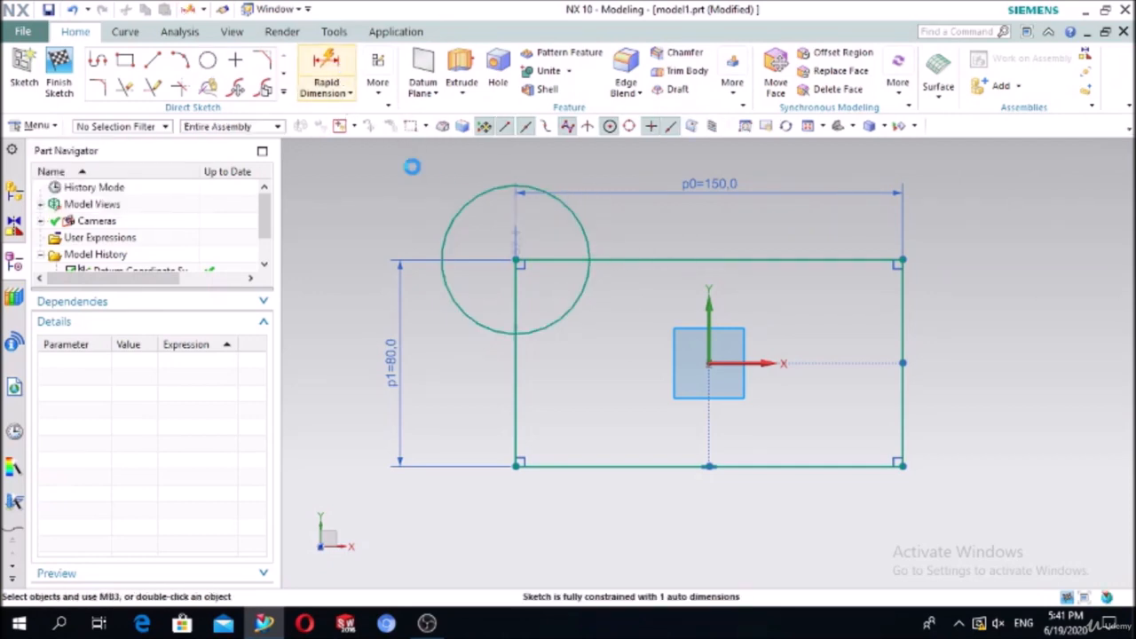
left_click(445, 242)
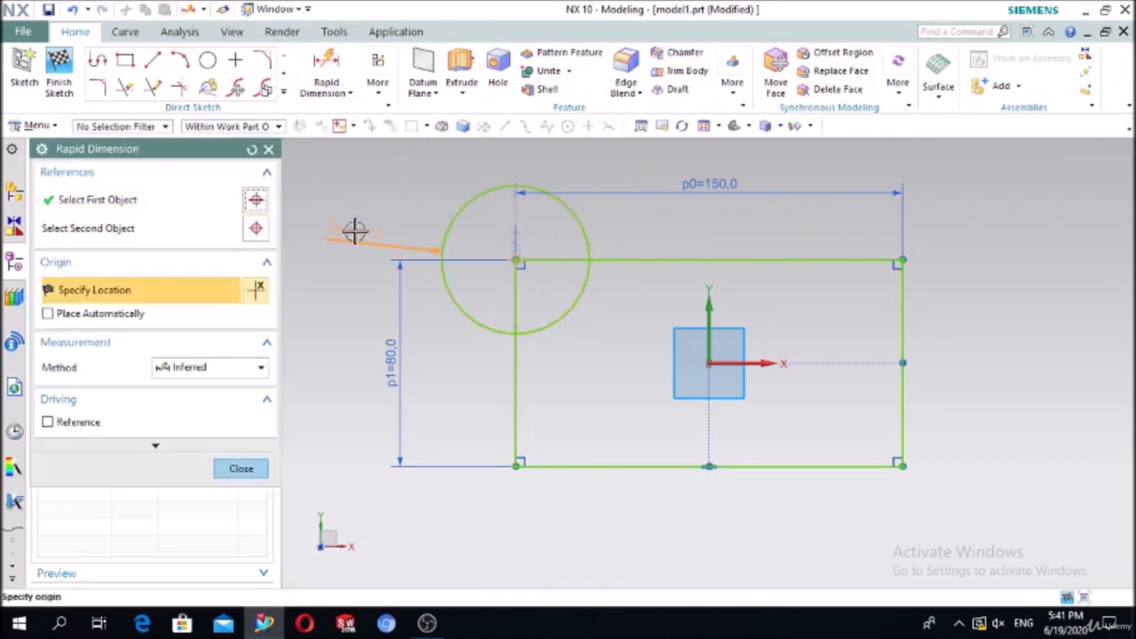
left_click(354, 229)
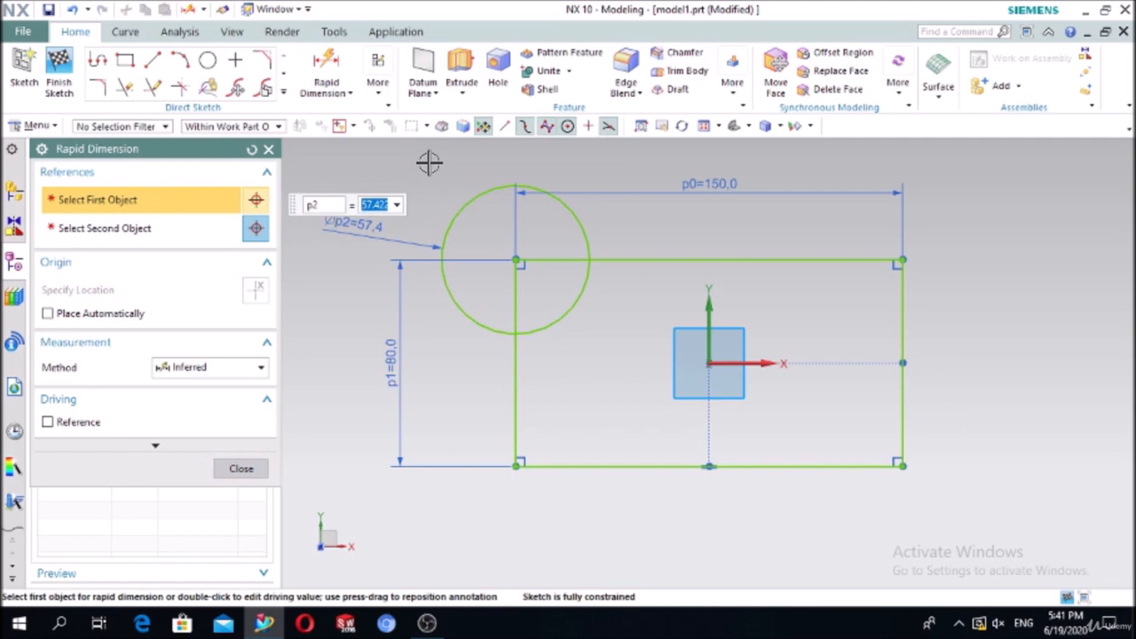
type("70")
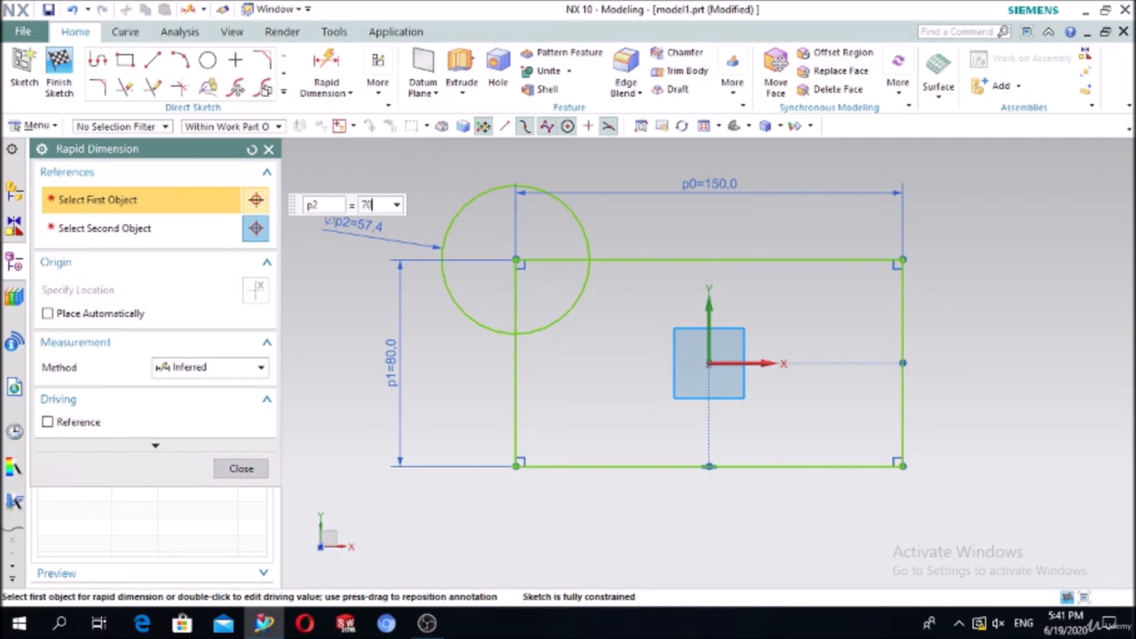
key("Return")
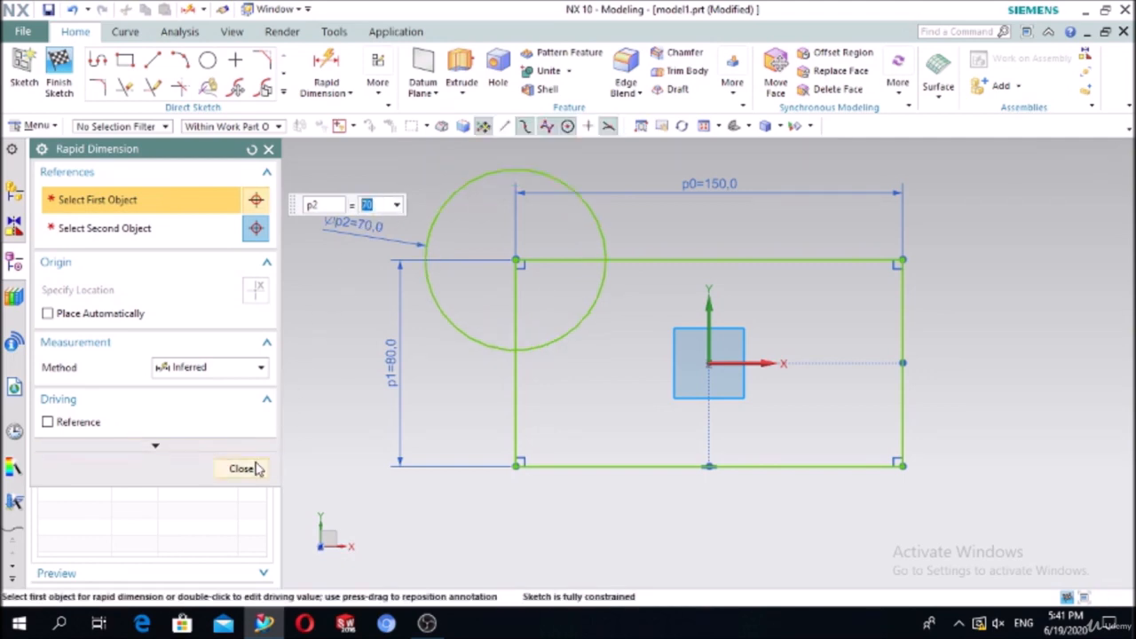
left_click(254, 467)
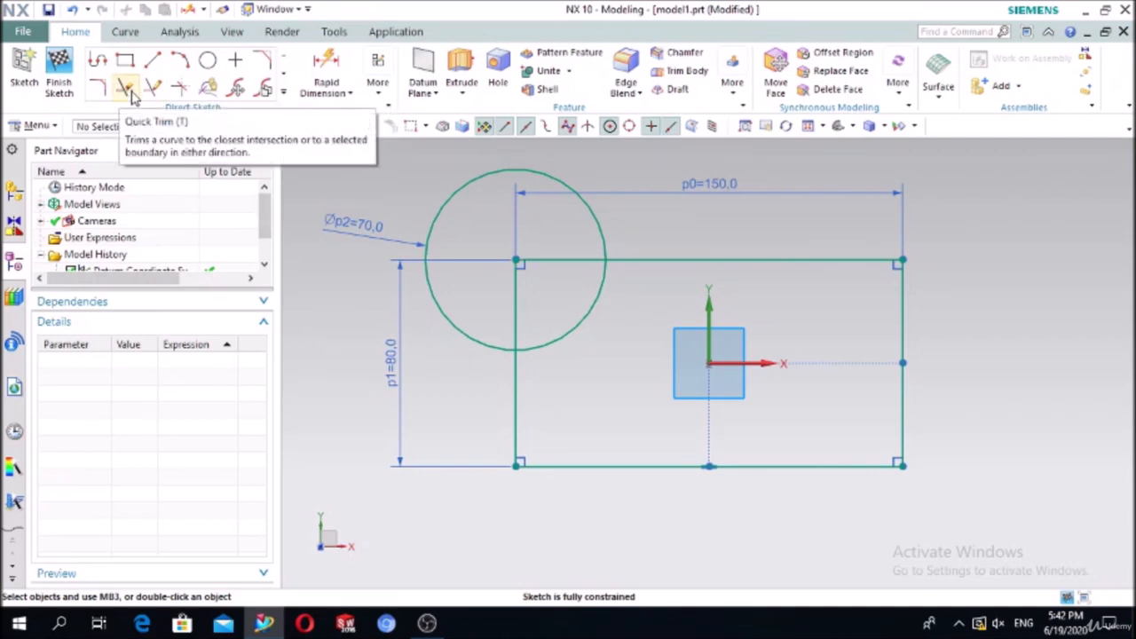
Step: Quick Trim the vertical and horizontal edges inside the circle and the circle's inner arc
left_click(128, 90)
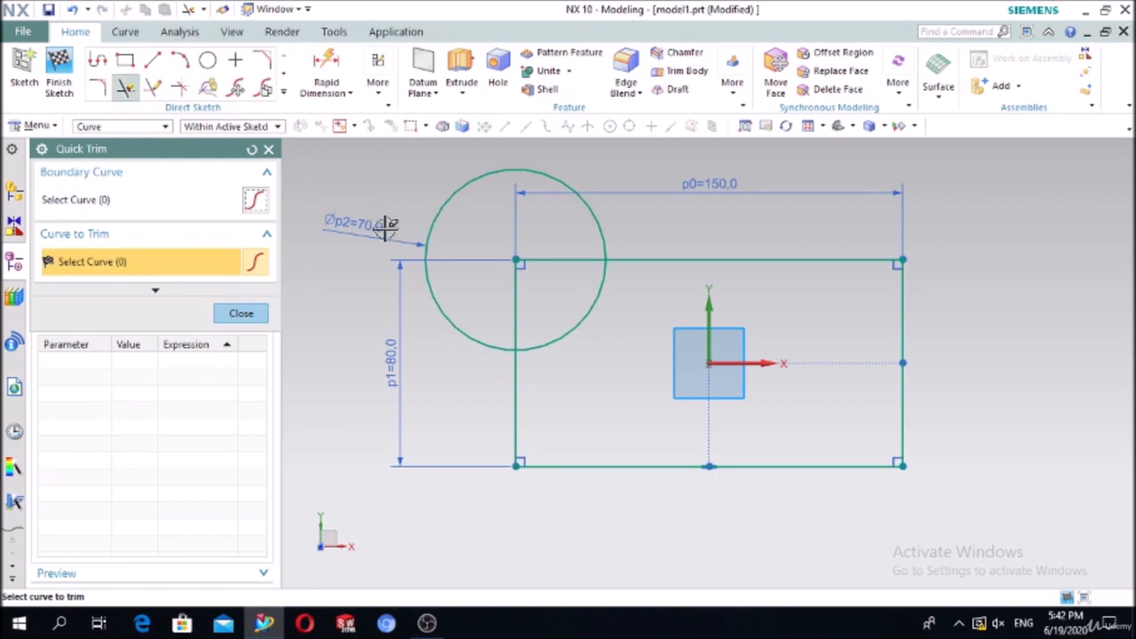
left_click(516, 307)
left_click(546, 262)
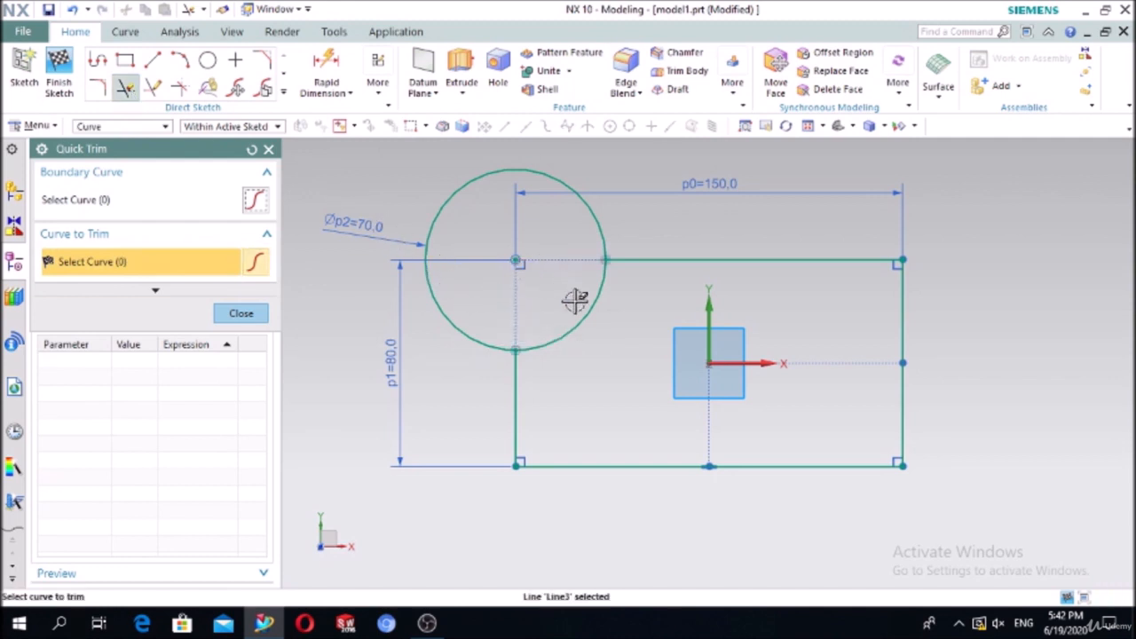
left_click(580, 326)
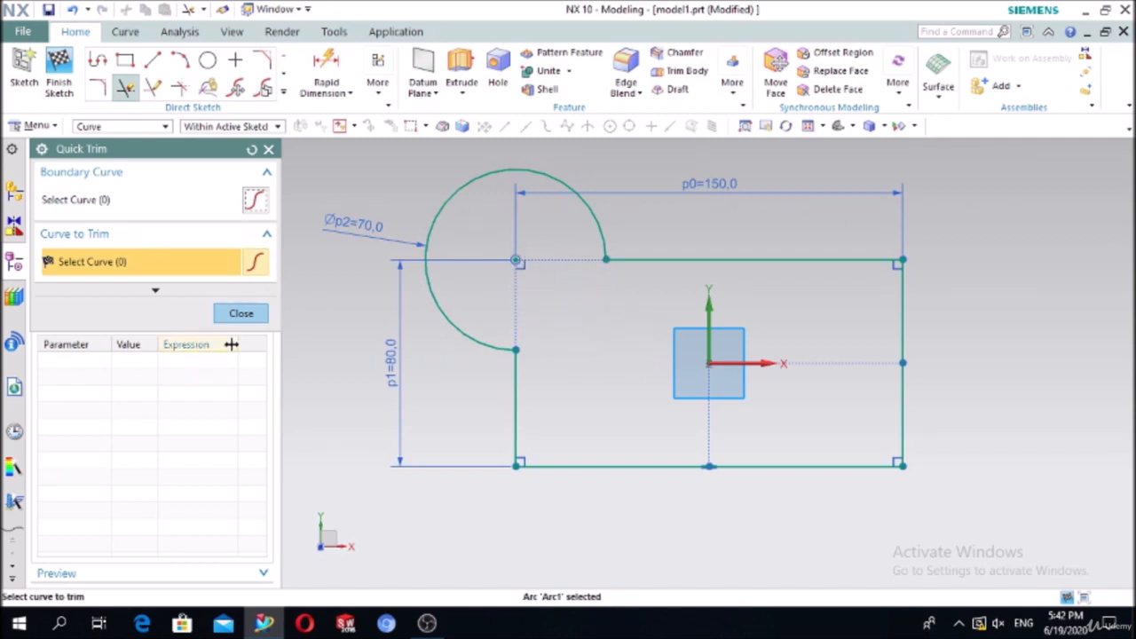
left_click(239, 313)
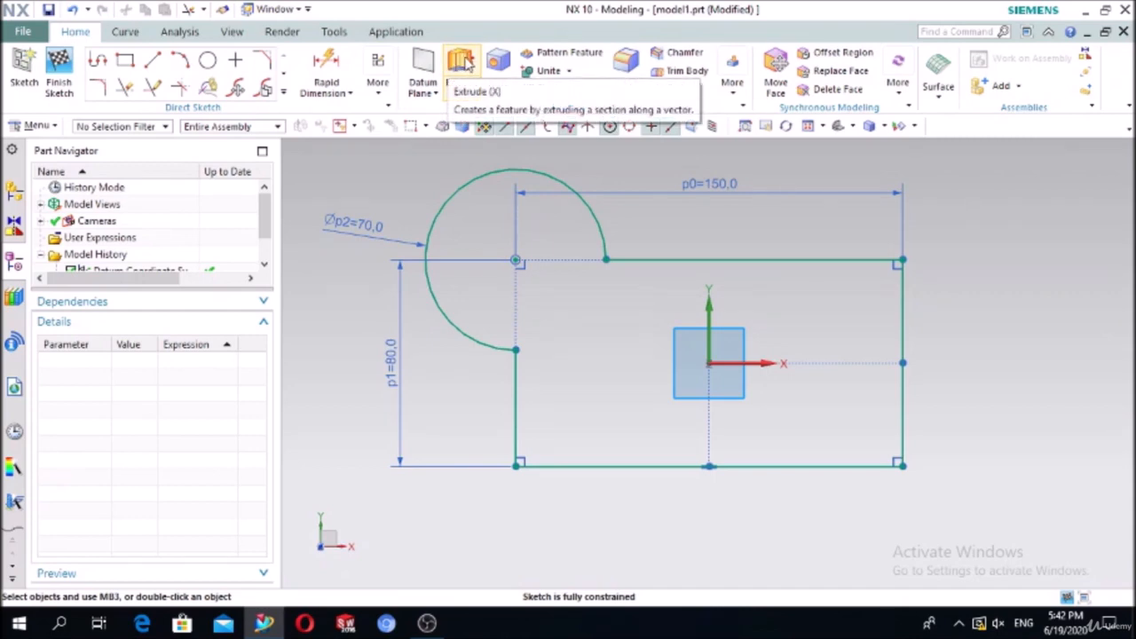
Step: Extrude the trimmed rectangle-and-circle outline 25 mm into a solid
left_click(461, 66)
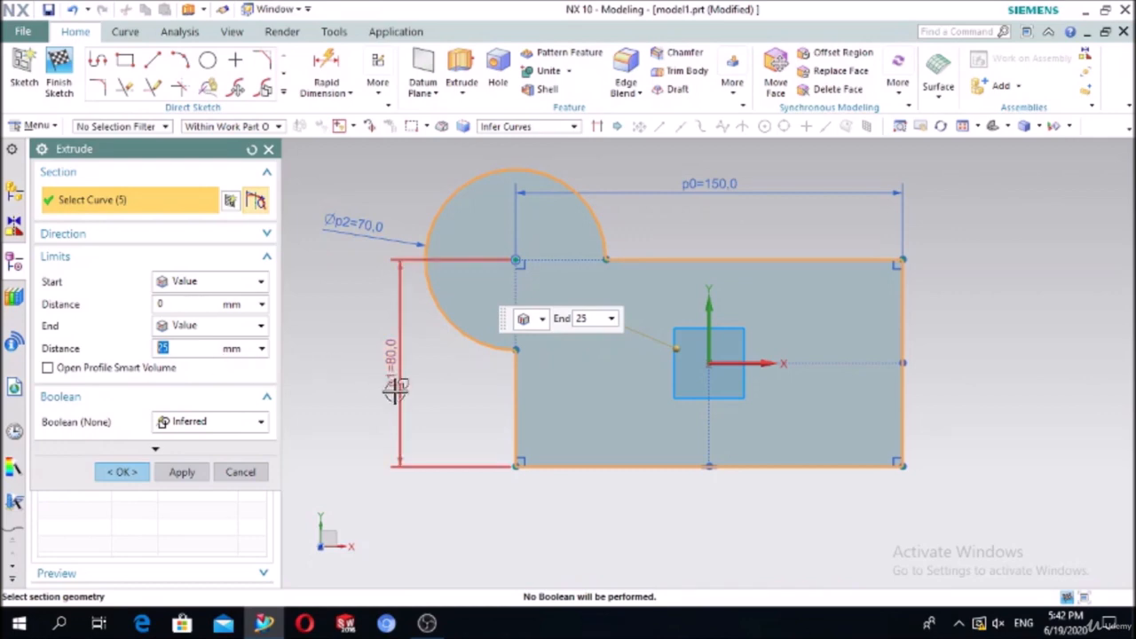
middle_click_drag(393, 388, 398, 297)
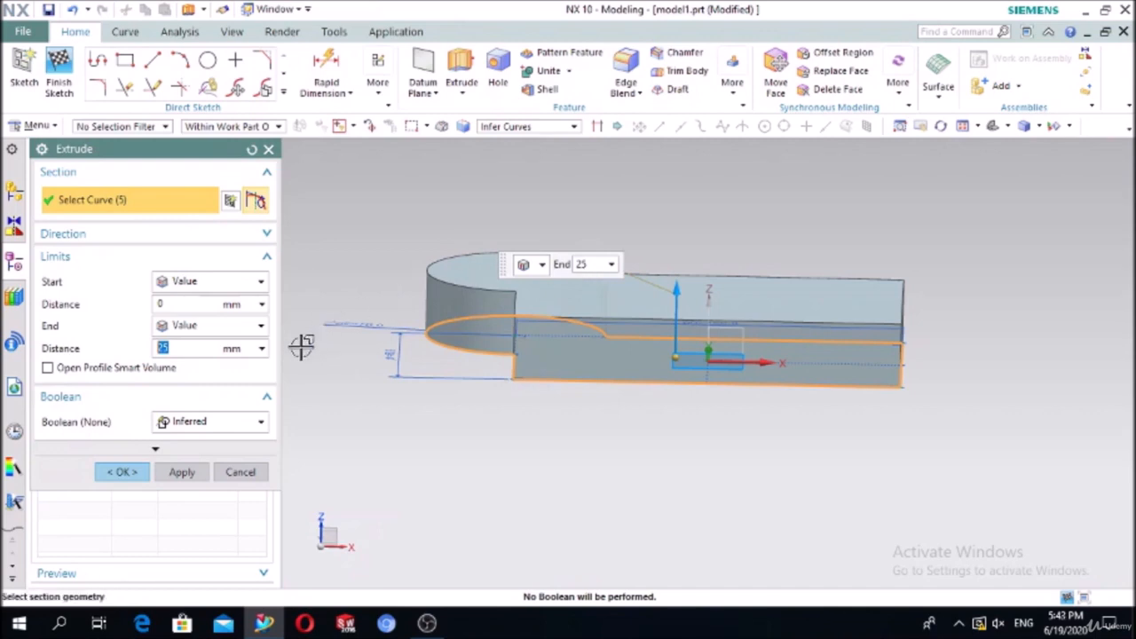
left_click(125, 473)
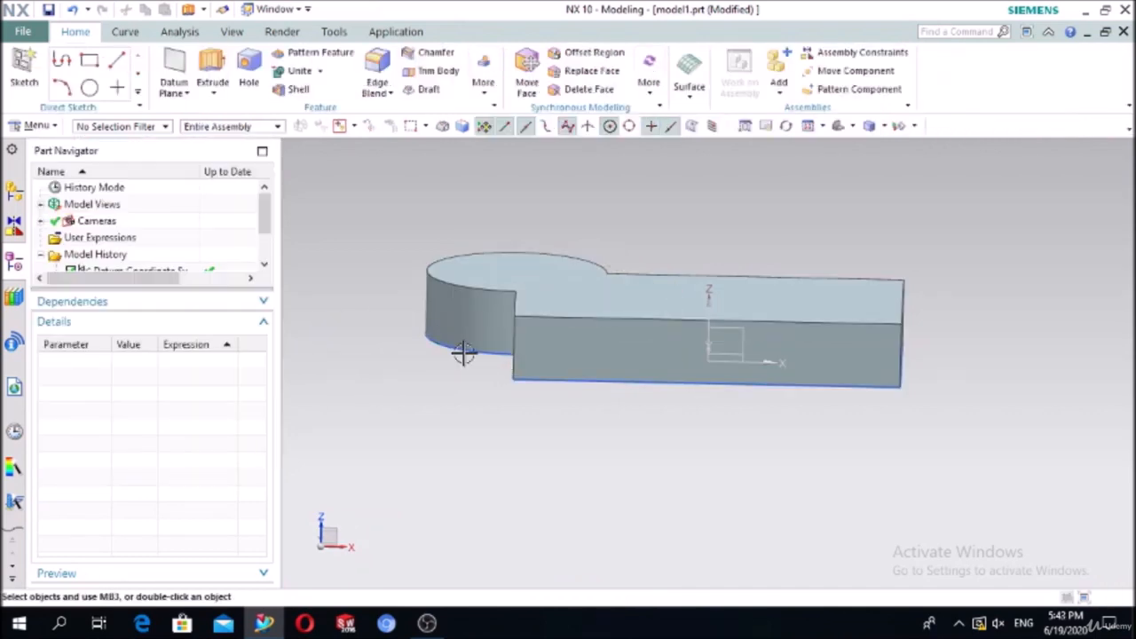
Step: Fit the solid in a trimetric view and rotate it toward the front
middle_click_drag(444, 332, 454, 370)
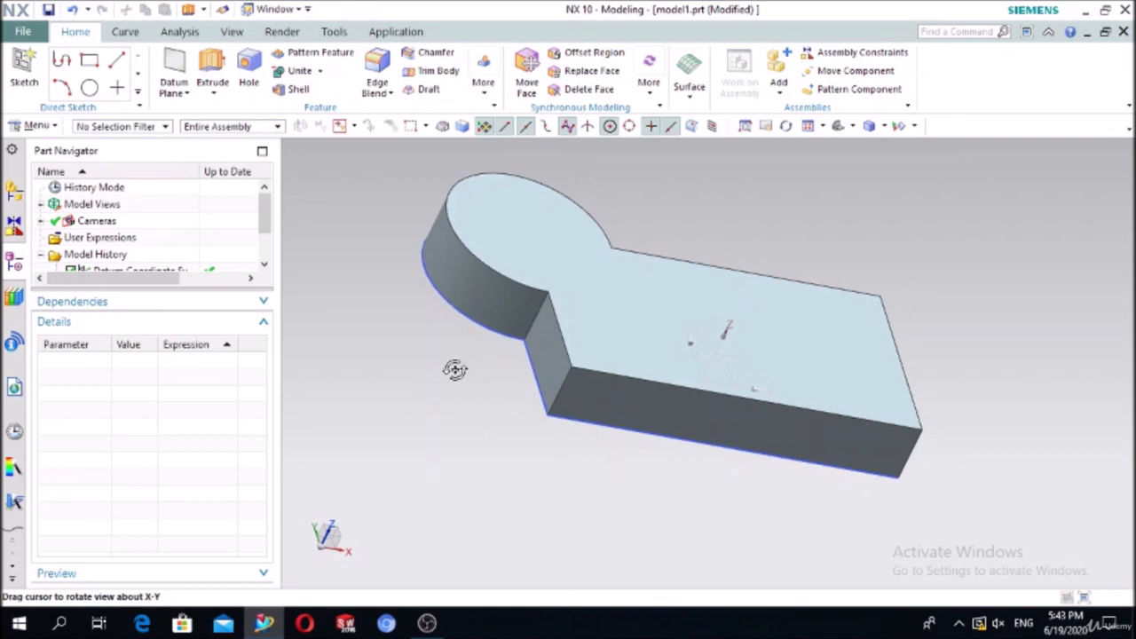
left_click(837, 126)
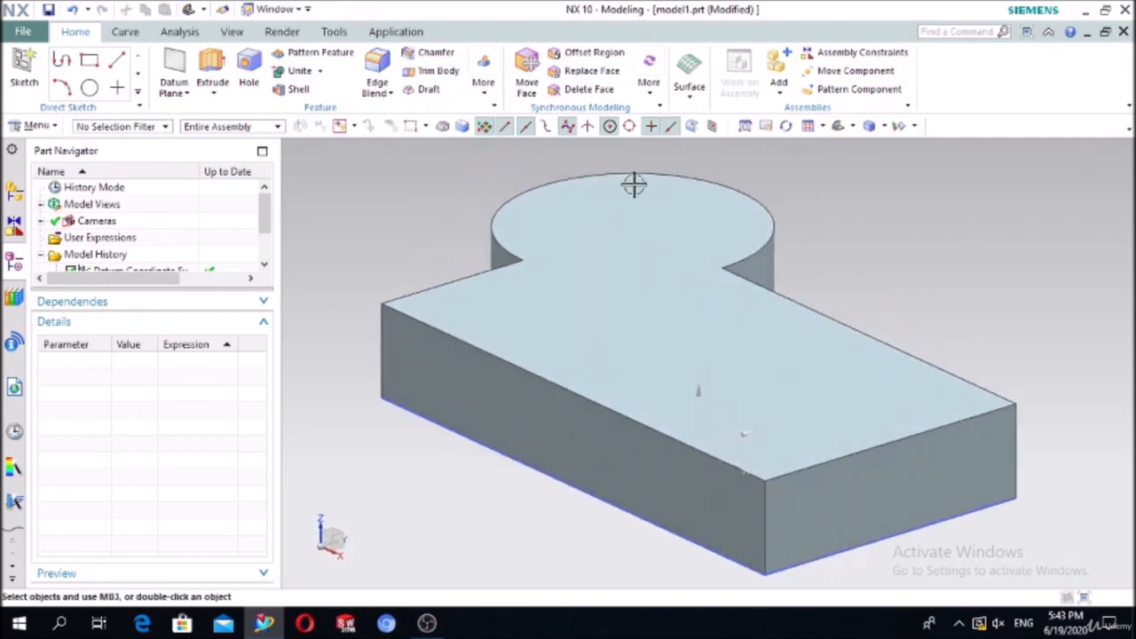
middle_click_drag(404, 226, 443, 213)
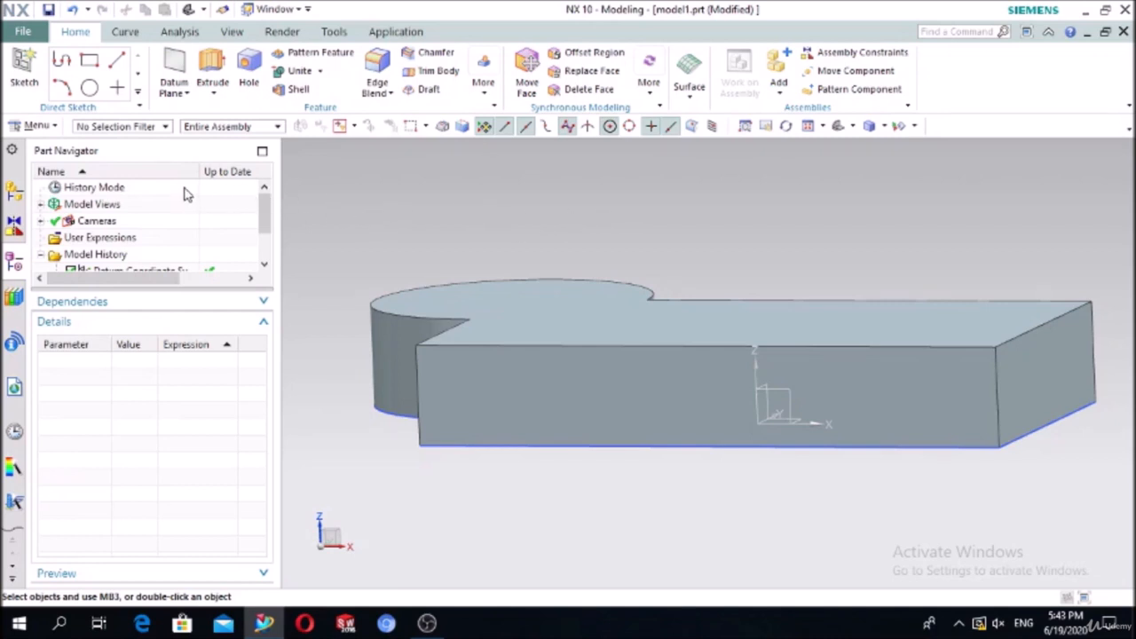
Step: Undo the extrusion and re-extrude the keyhole outline as Symmetric Value, distance 25
left_click(74, 10)
middle_click_drag(553, 231, 573, 274)
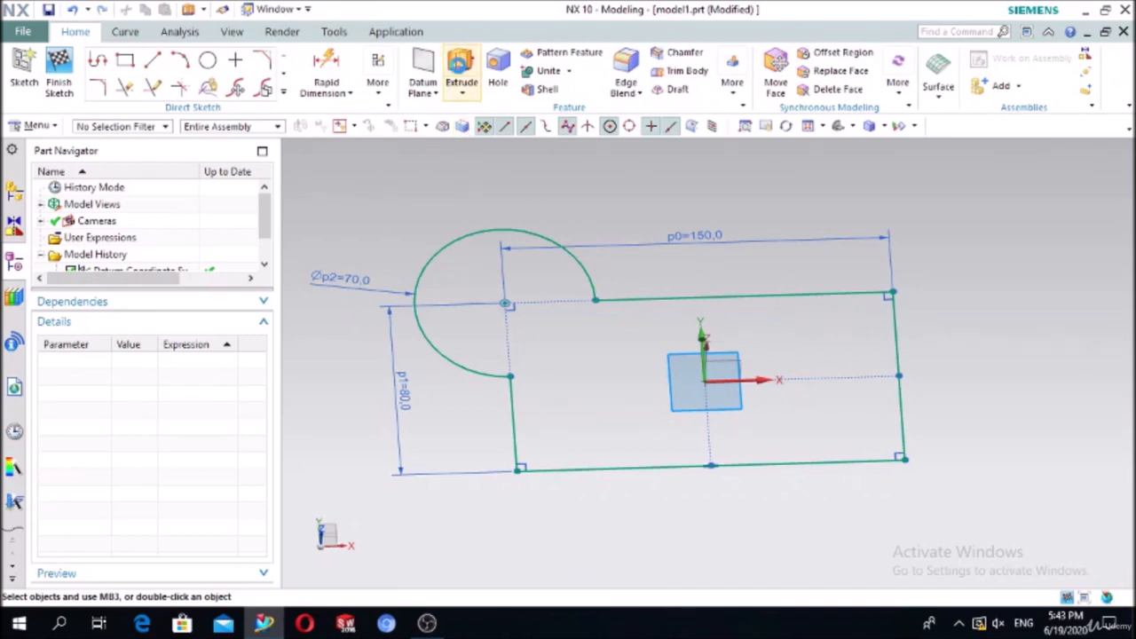
left_click(462, 71)
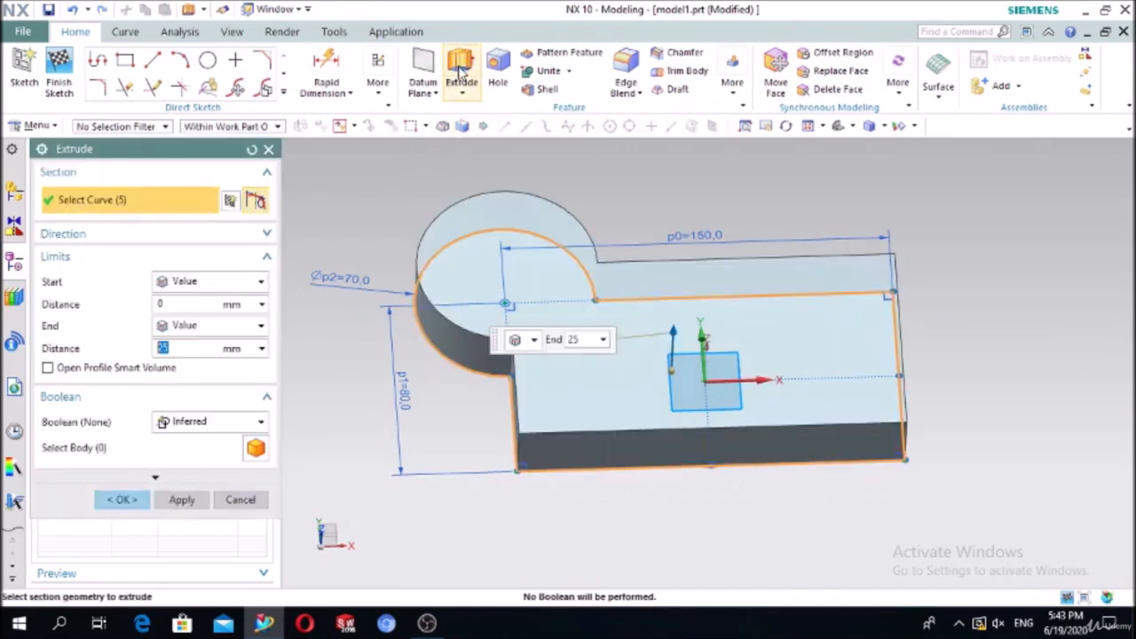
left_click(166, 288)
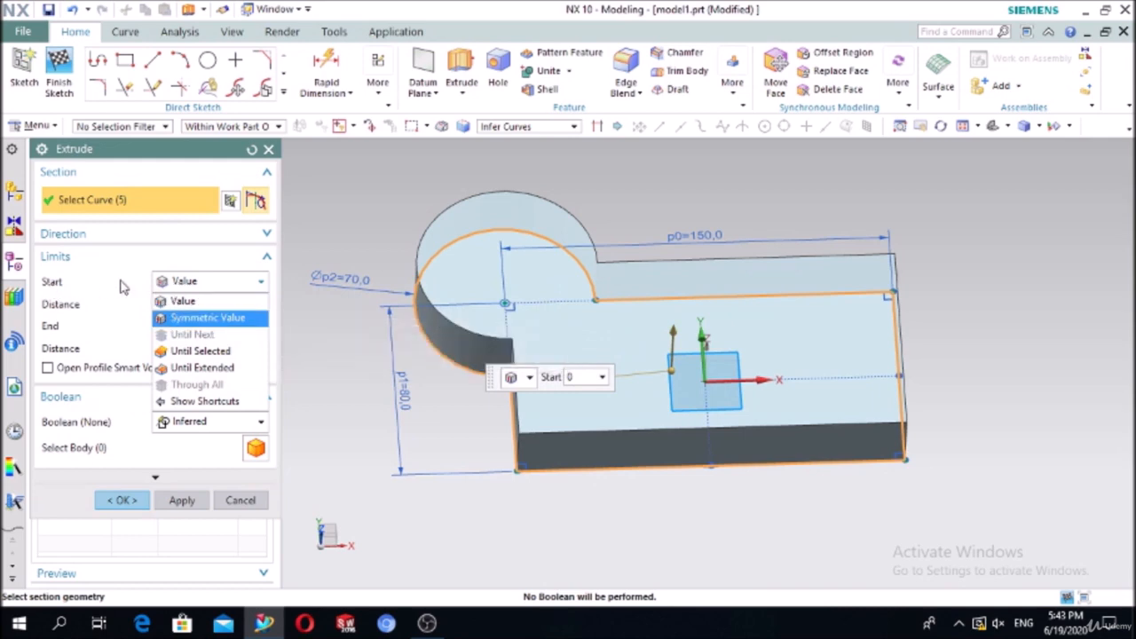
left_click(182, 319)
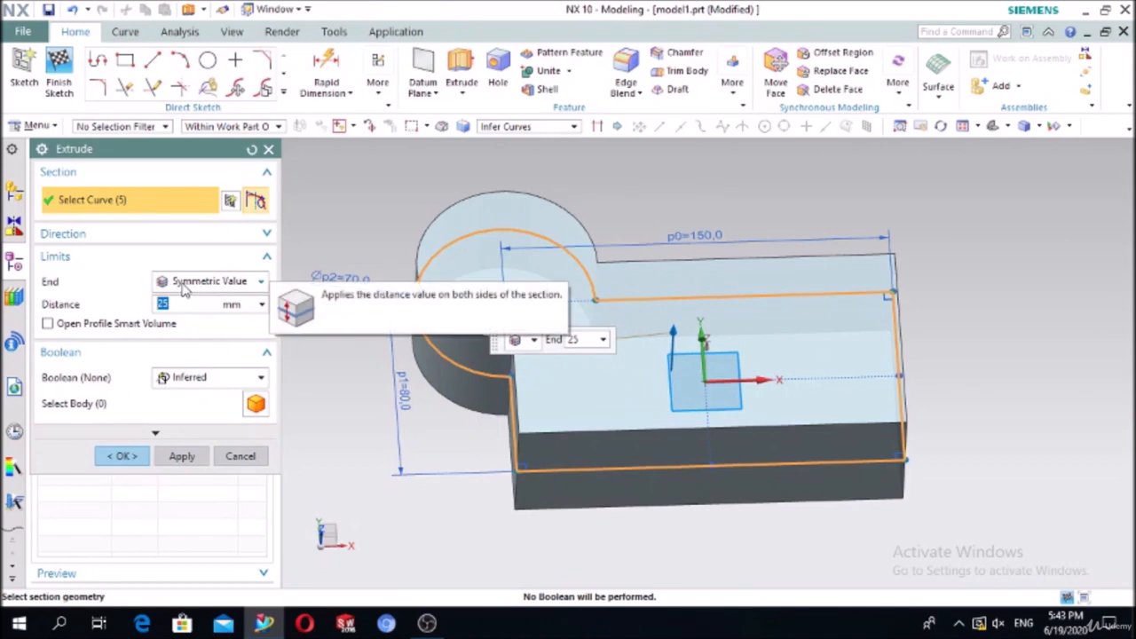
middle_click_drag(310, 347, 363, 308)
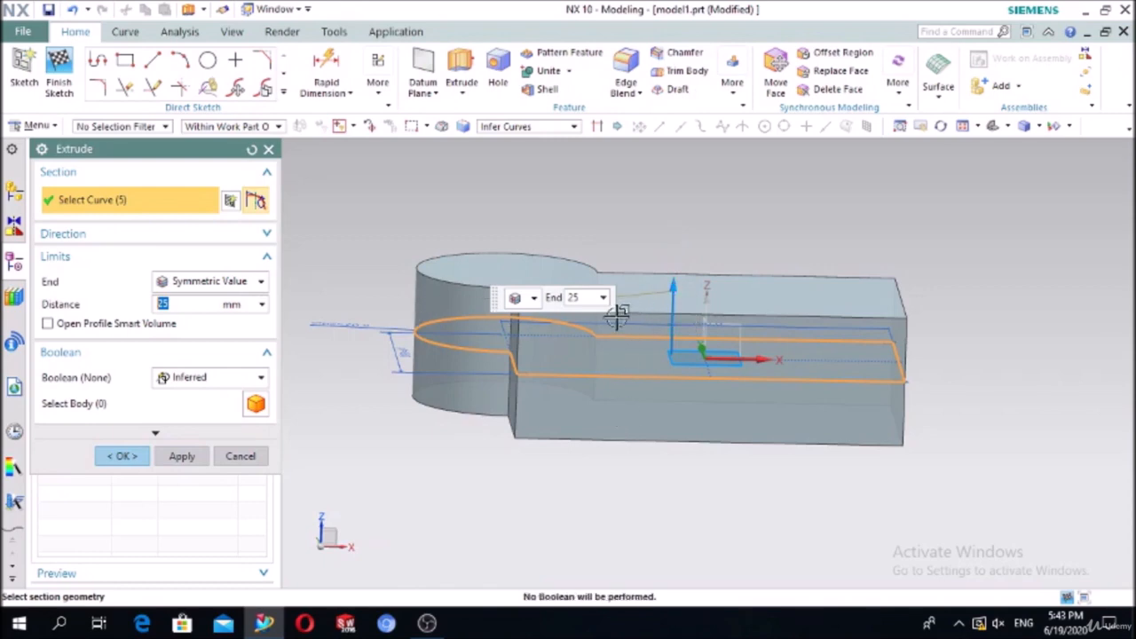
left_click(121, 456)
mouse_move(370, 393)
middle_mouse_down()
mouse_move(435, 411)
mouse_move(366, 396)
middle_mouse_up()
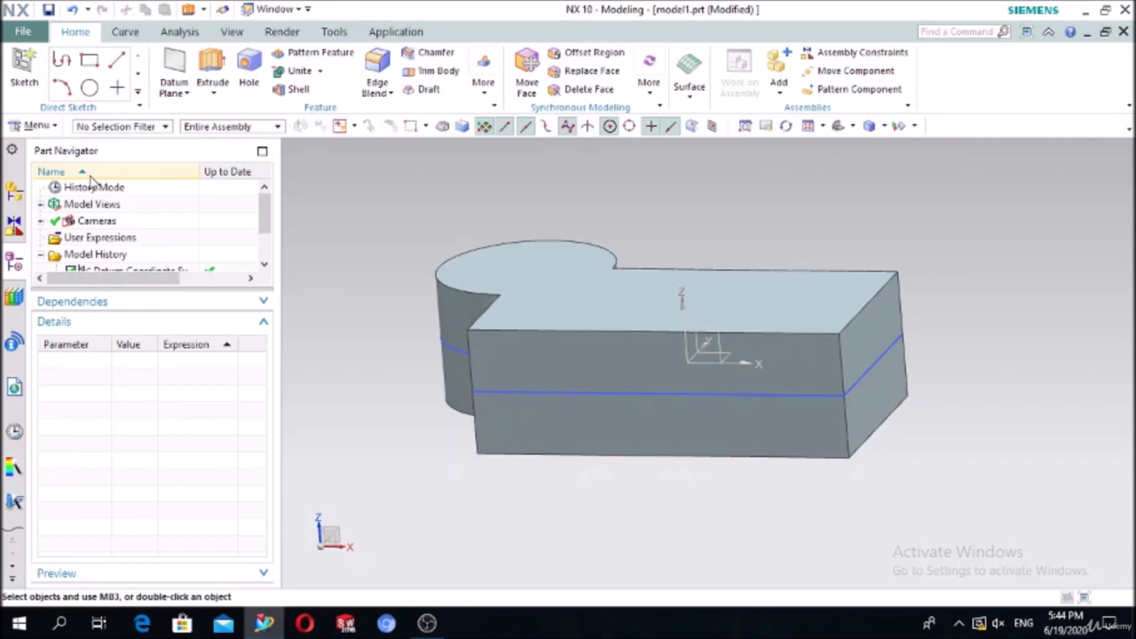
Step: Delete the Extrude (2) and Sketch (1) features from the Part Navigator
left_click(25, 77)
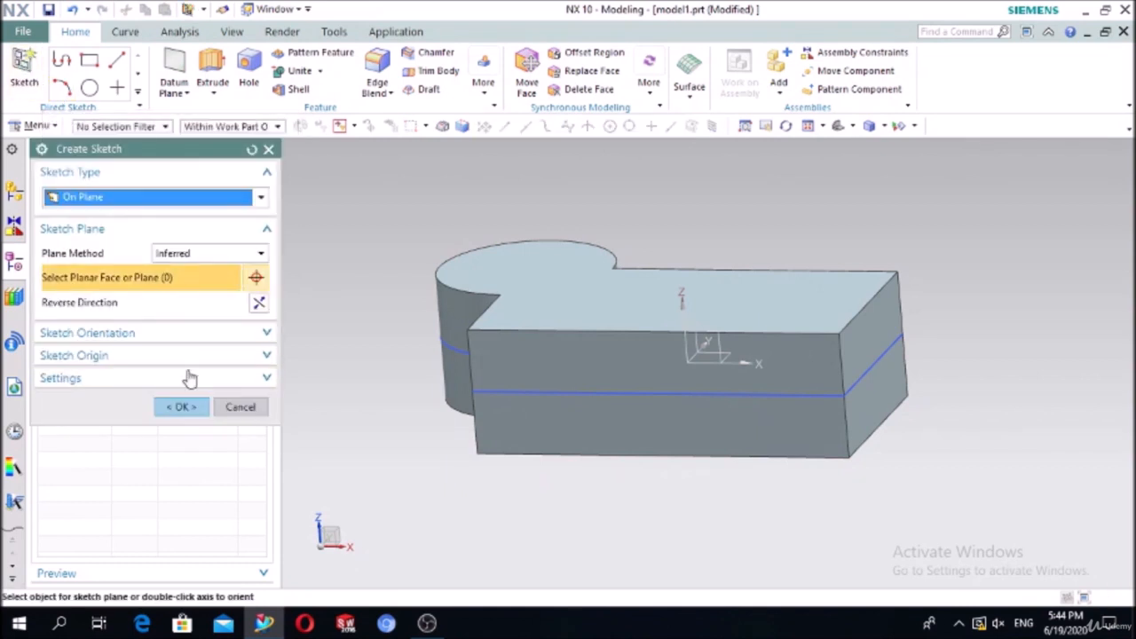
left_click(268, 149)
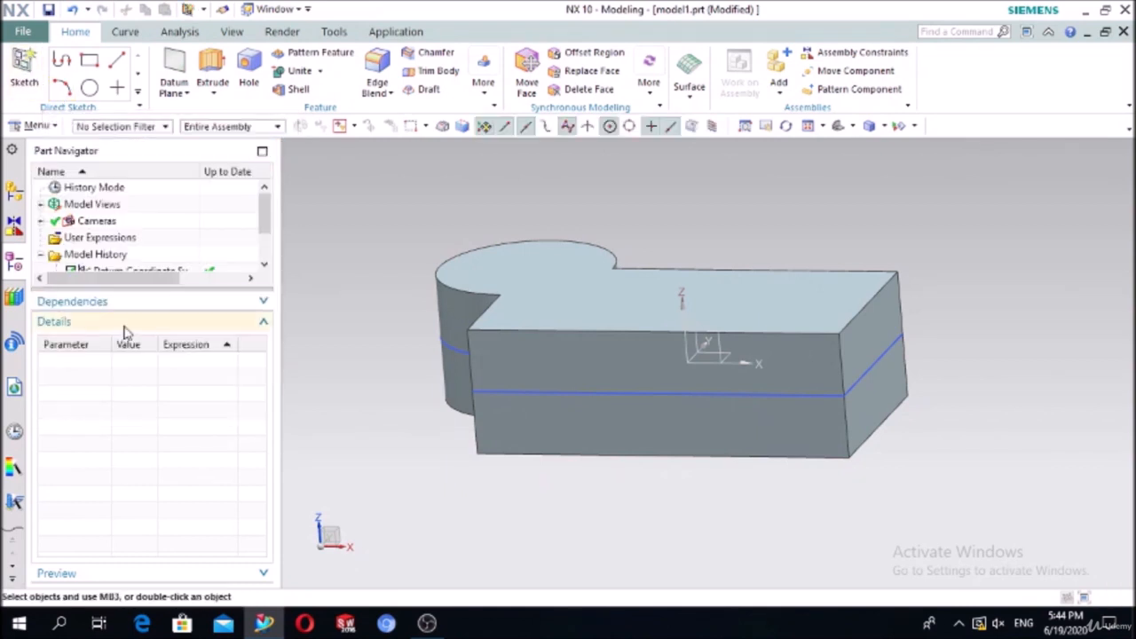
scroll(118, 271, "down", 1)
left_click(118, 254)
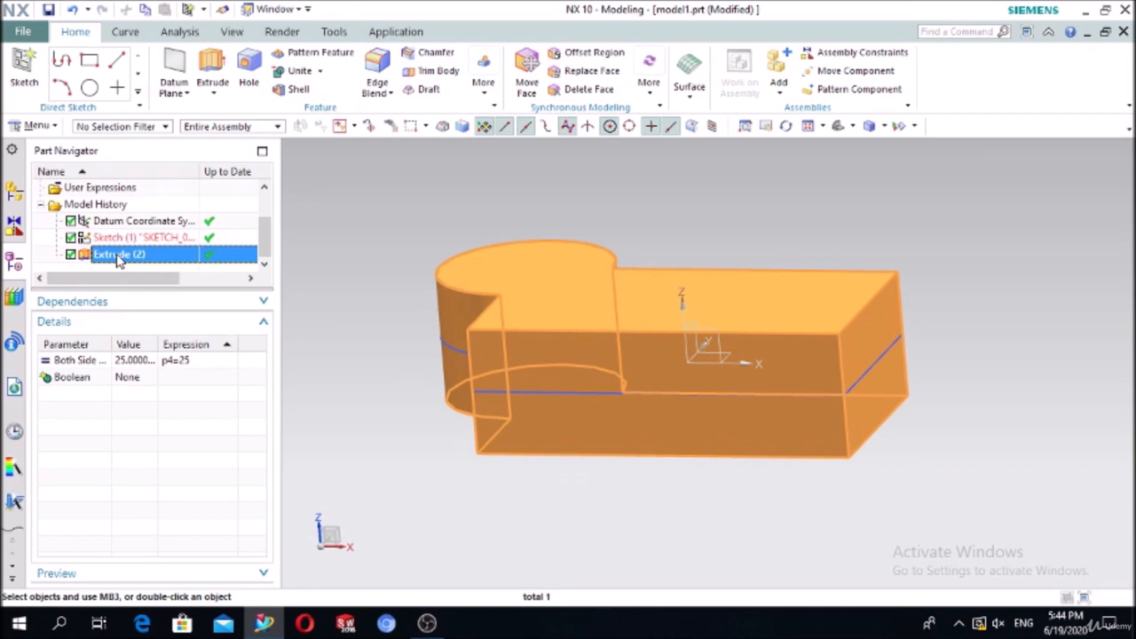
key("Delete")
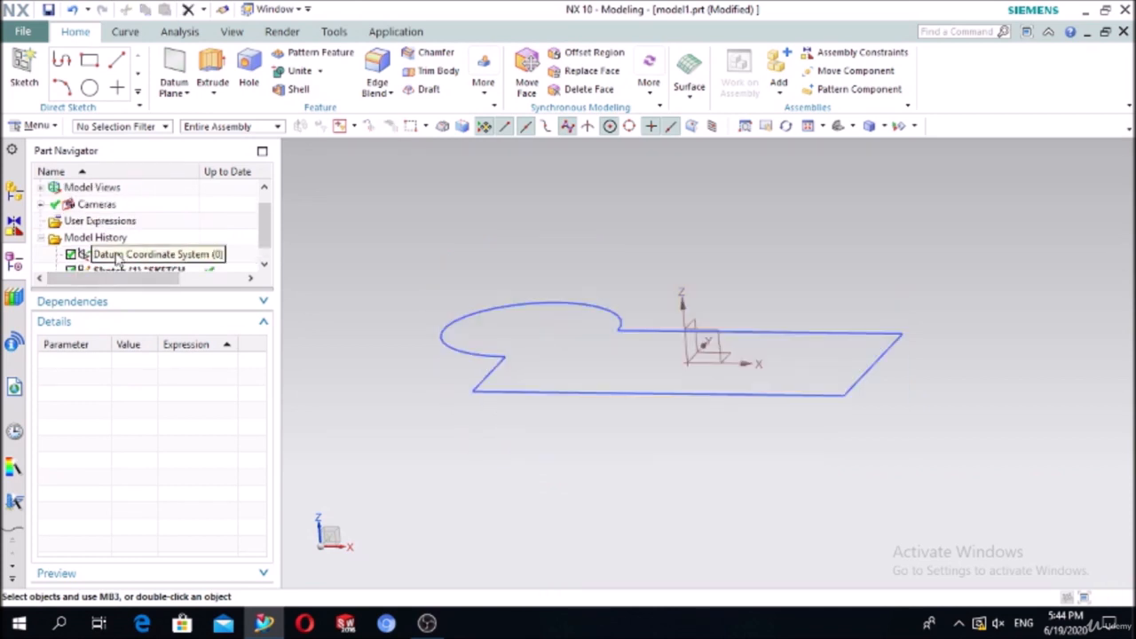
scroll(108, 266, "down", 1)
left_click(108, 255)
key("Delete")
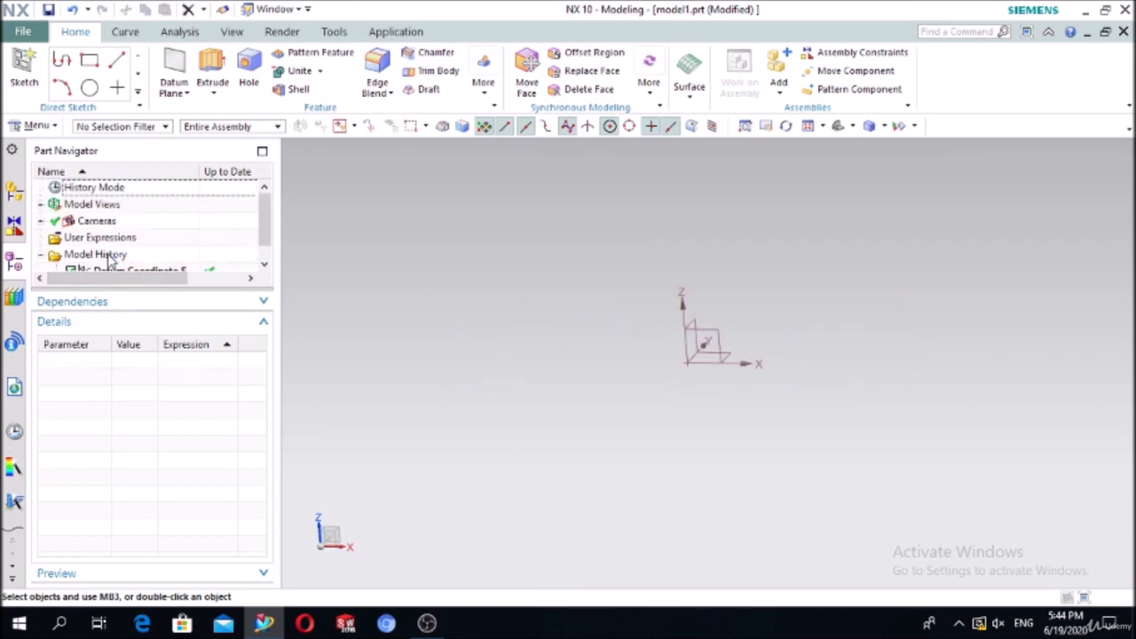
Step: Start a new sketch on the XY datum plane
left_click(24, 70)
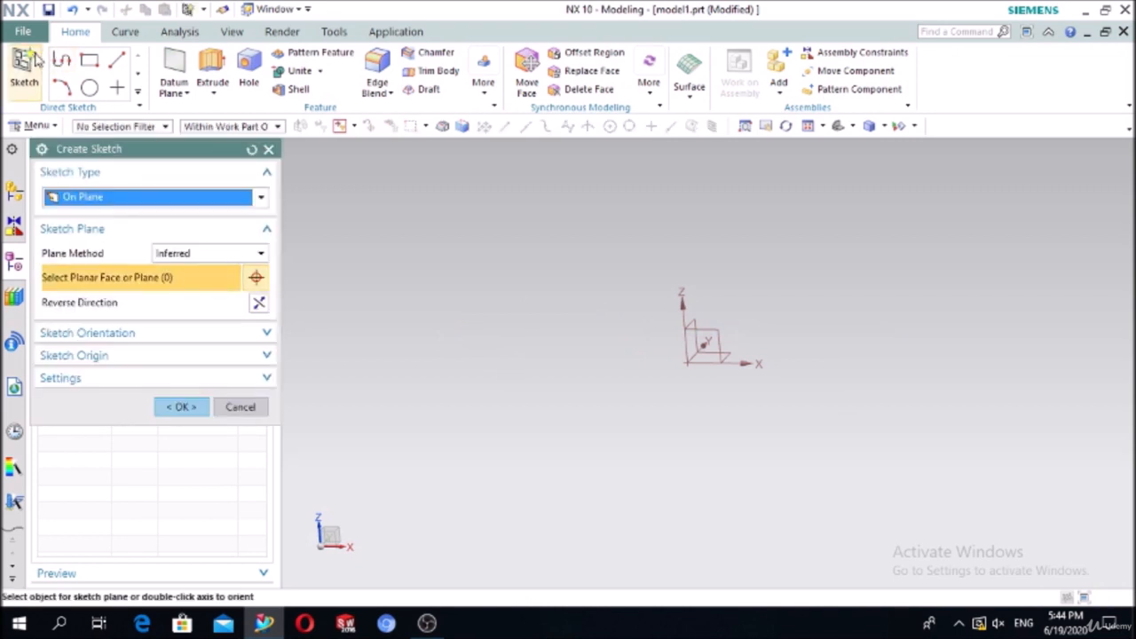
left_click(700, 359)
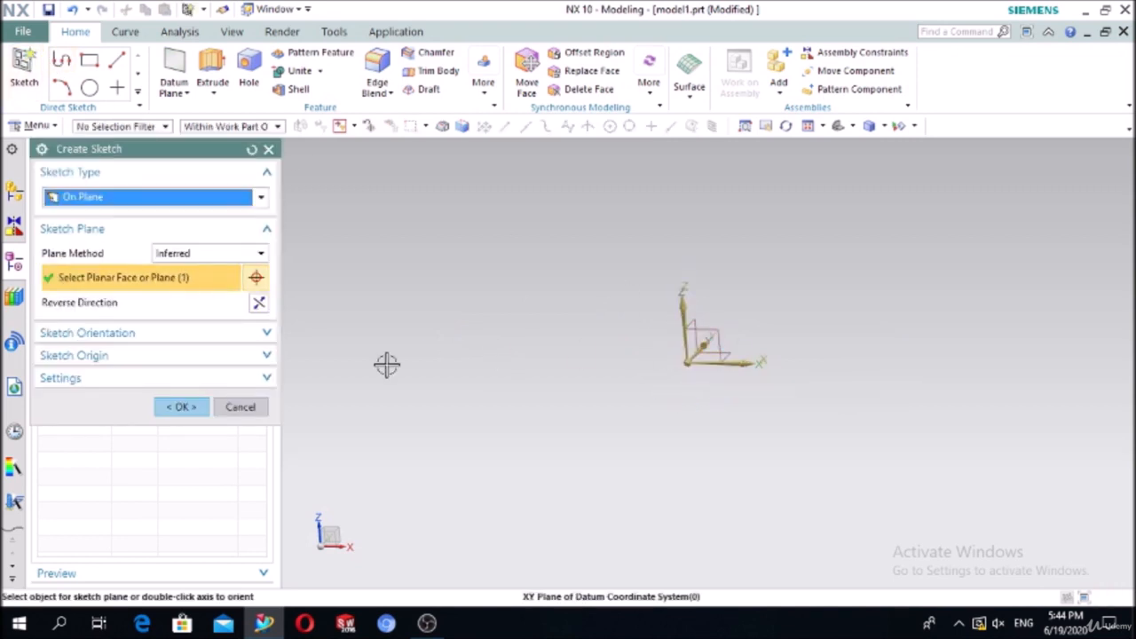
left_click(197, 408)
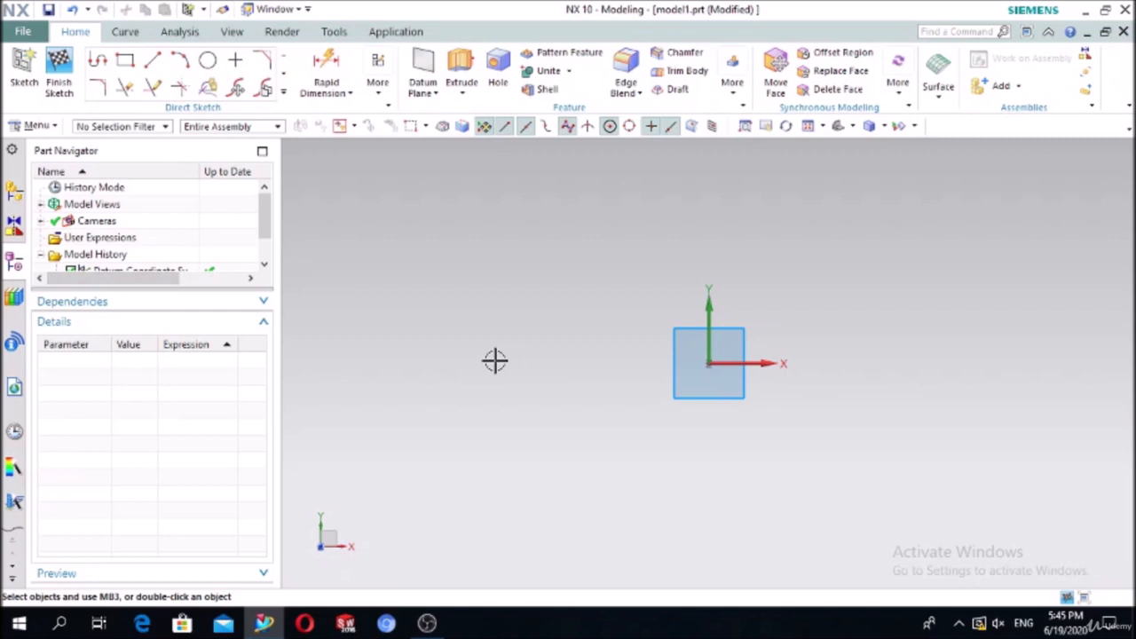
Step: Begin a profile with a 100 mm top line and a 30 mm line down
left_click(102, 58)
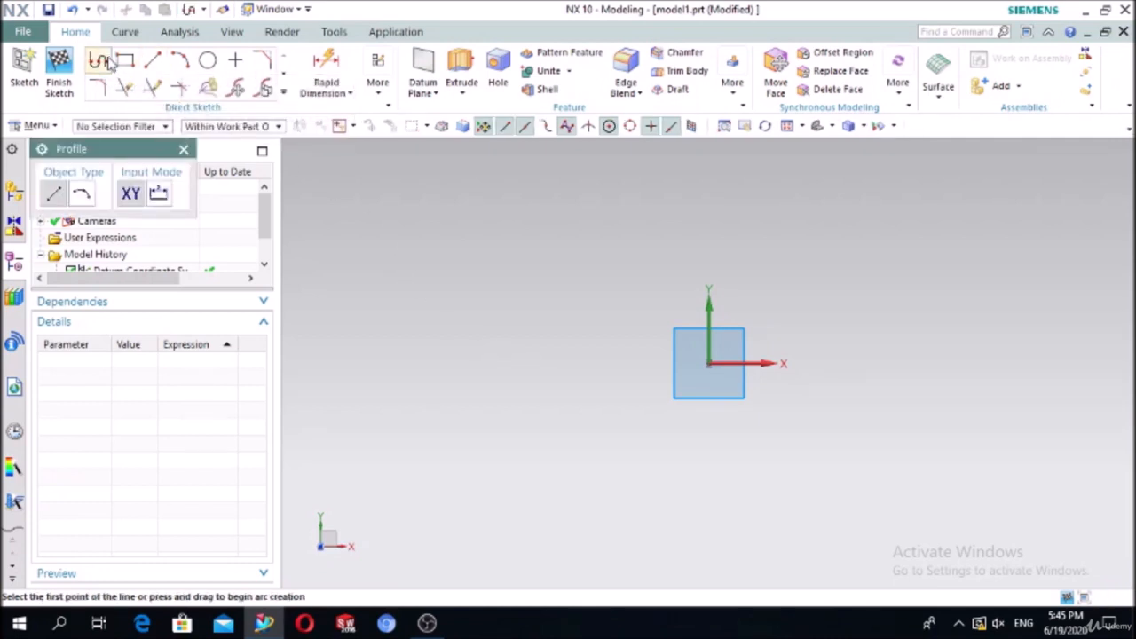
left_click(614, 236)
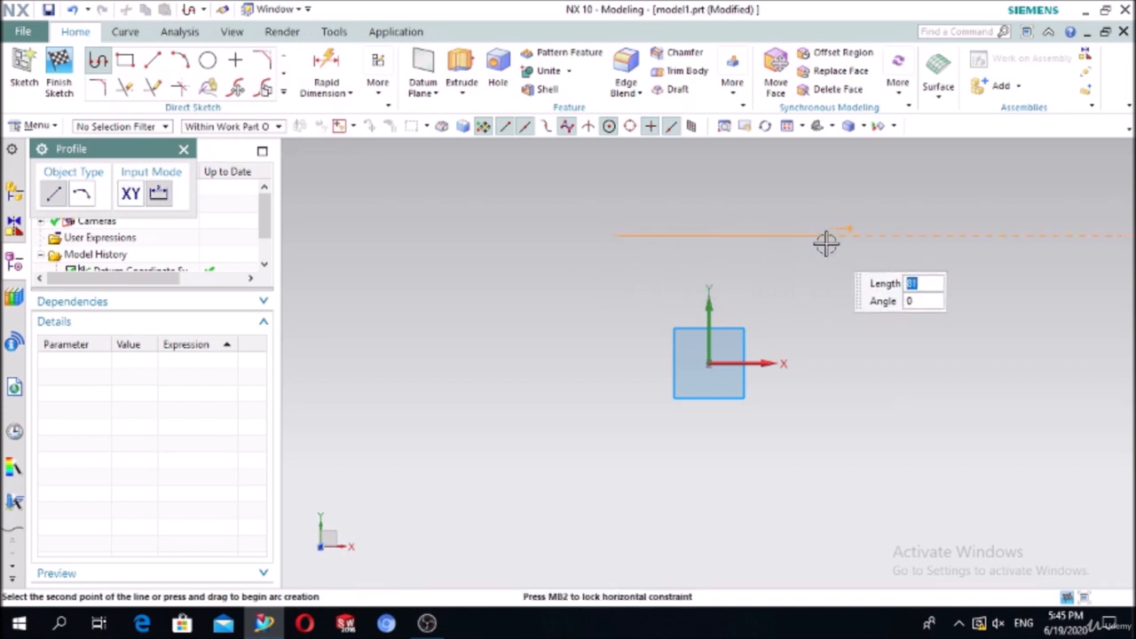
type("100")
key("Tab")
key("Return")
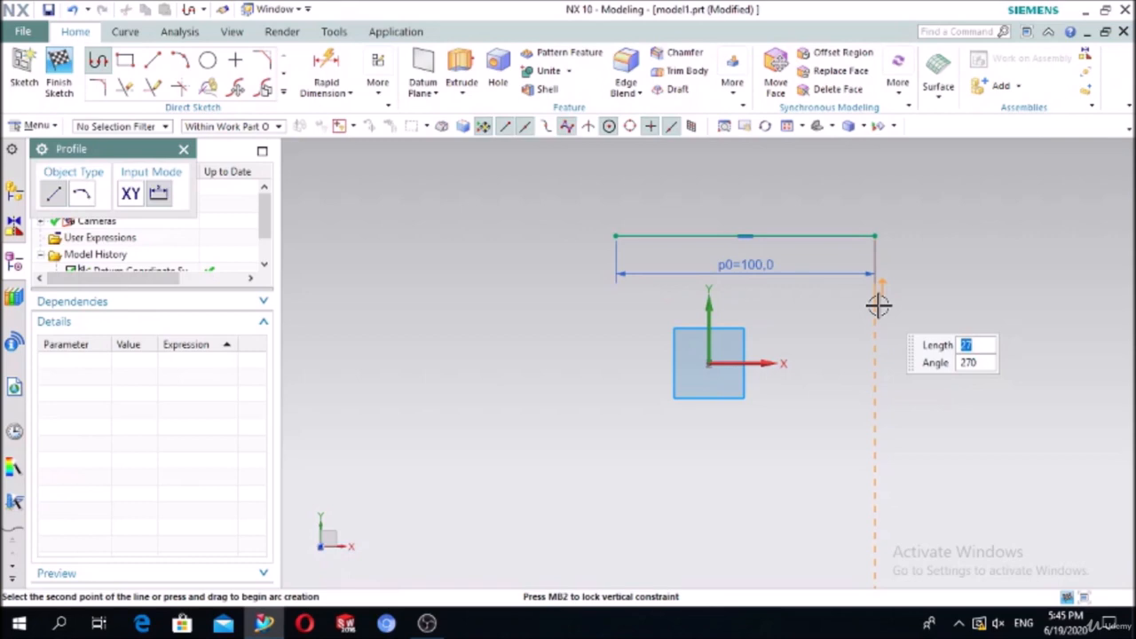
type("30")
key("Tab")
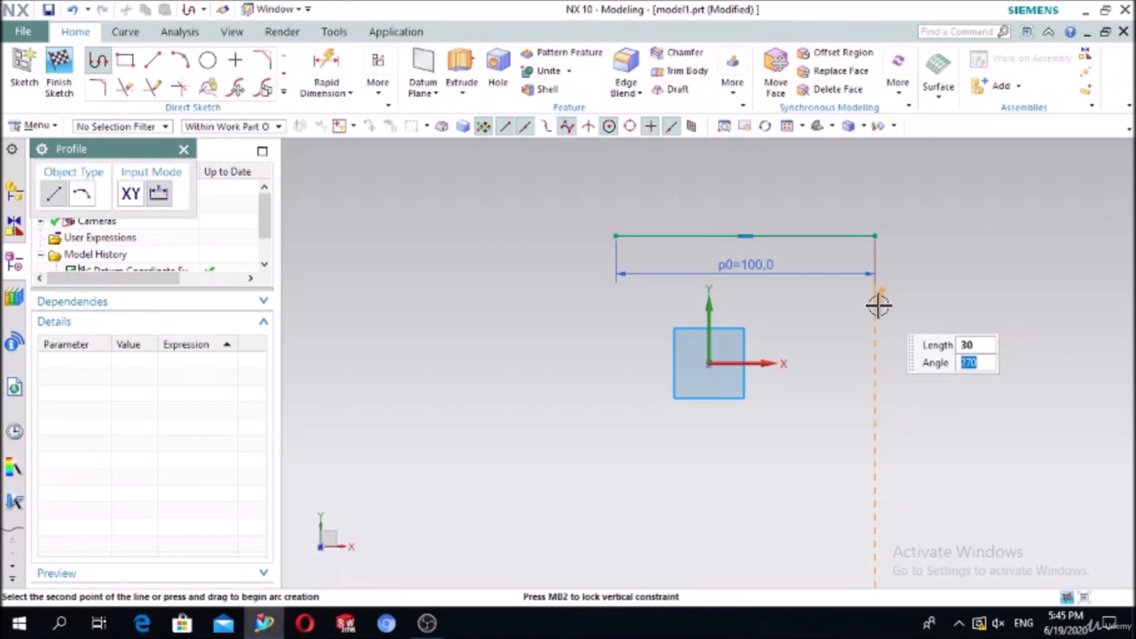
left_click(877, 306)
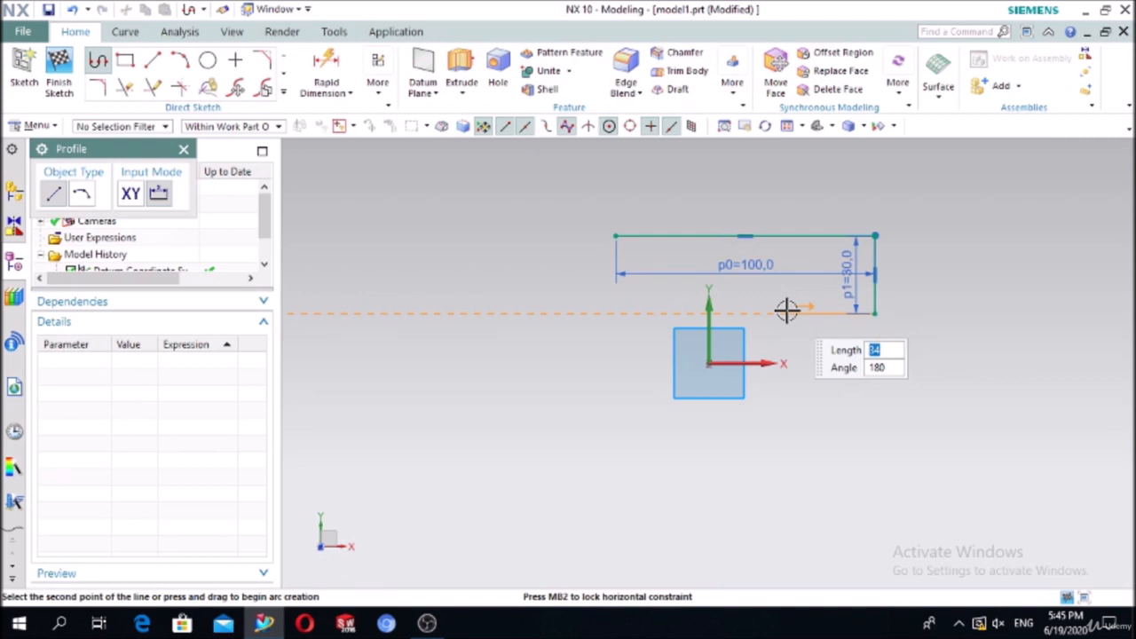
Step: Continue the right side with 33 left, 50 down, 33 right and 40 down lines
type("33")
key("Tab")
key("Return")
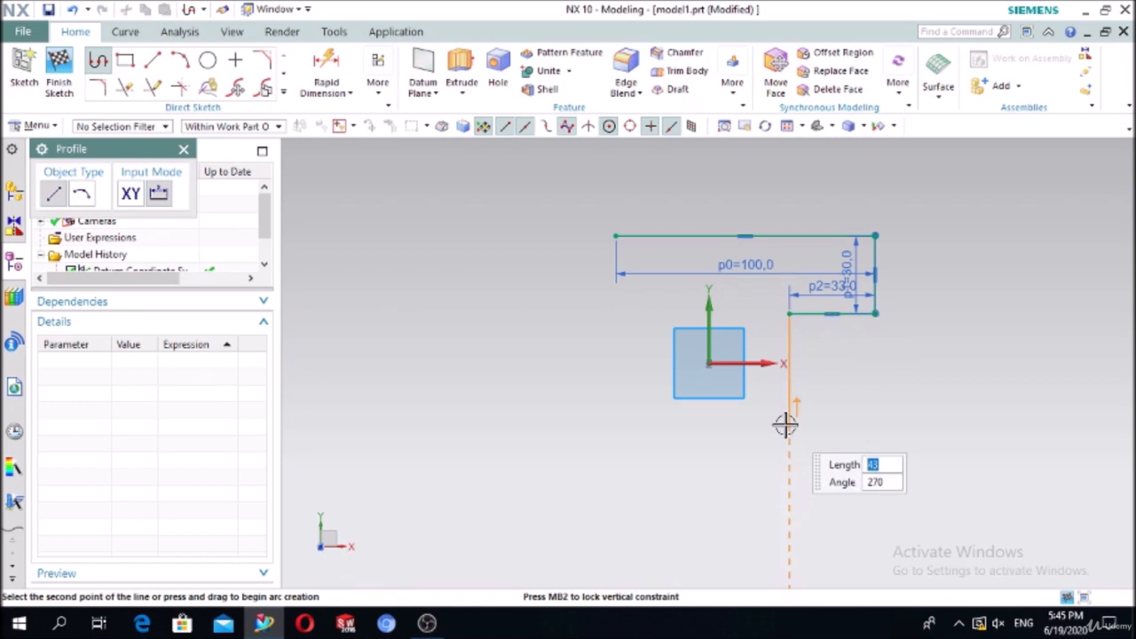
type("50")
key("Tab")
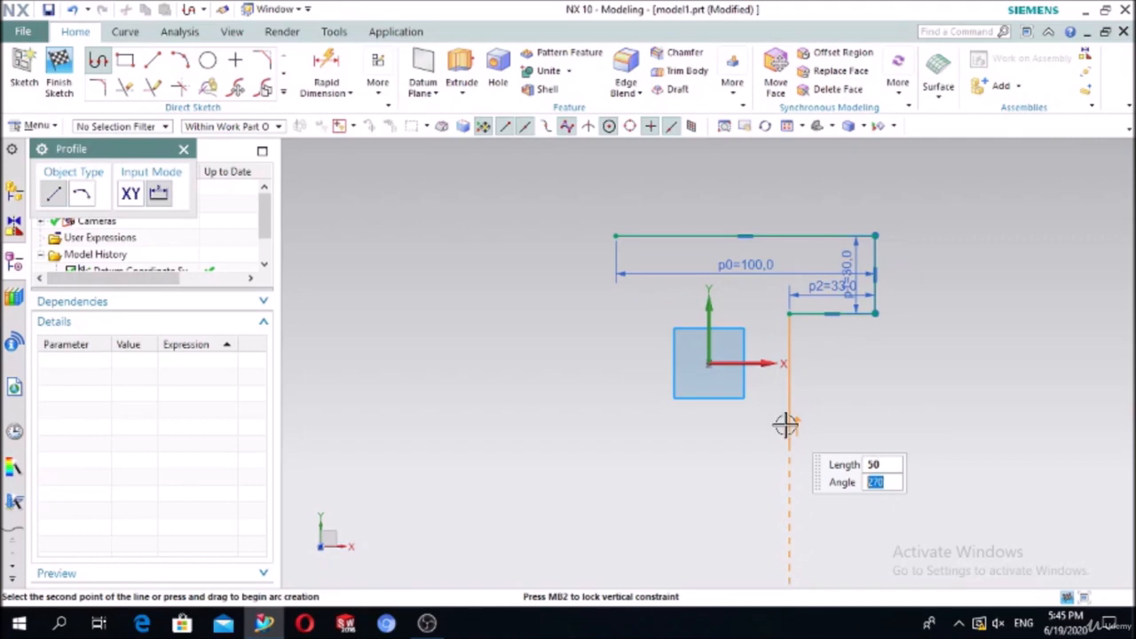
key("Return")
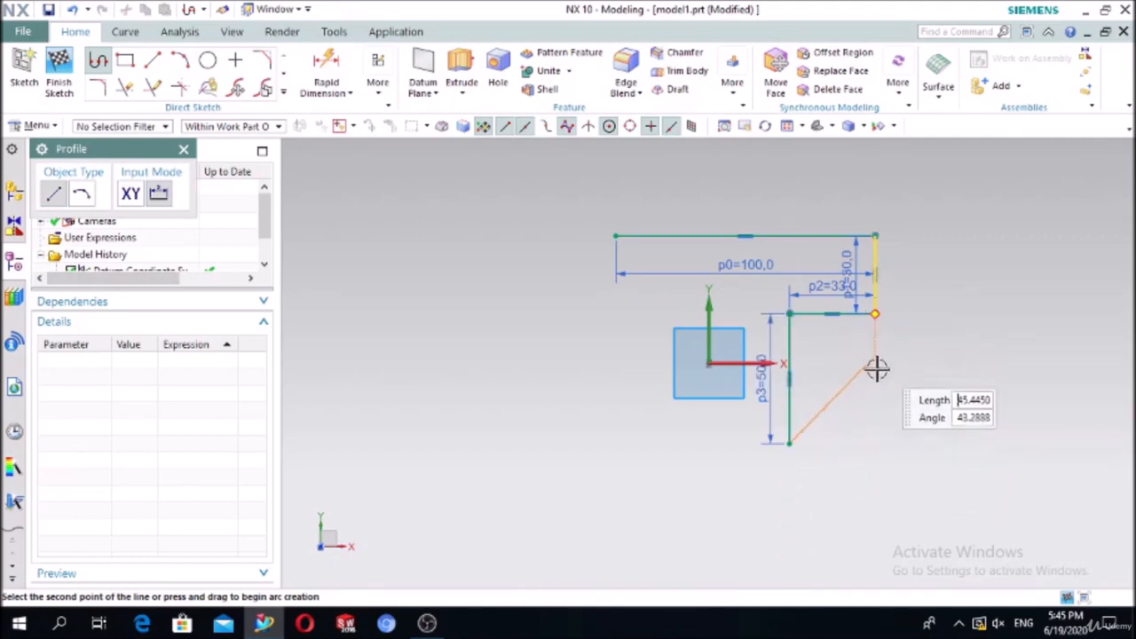
left_click(875, 448)
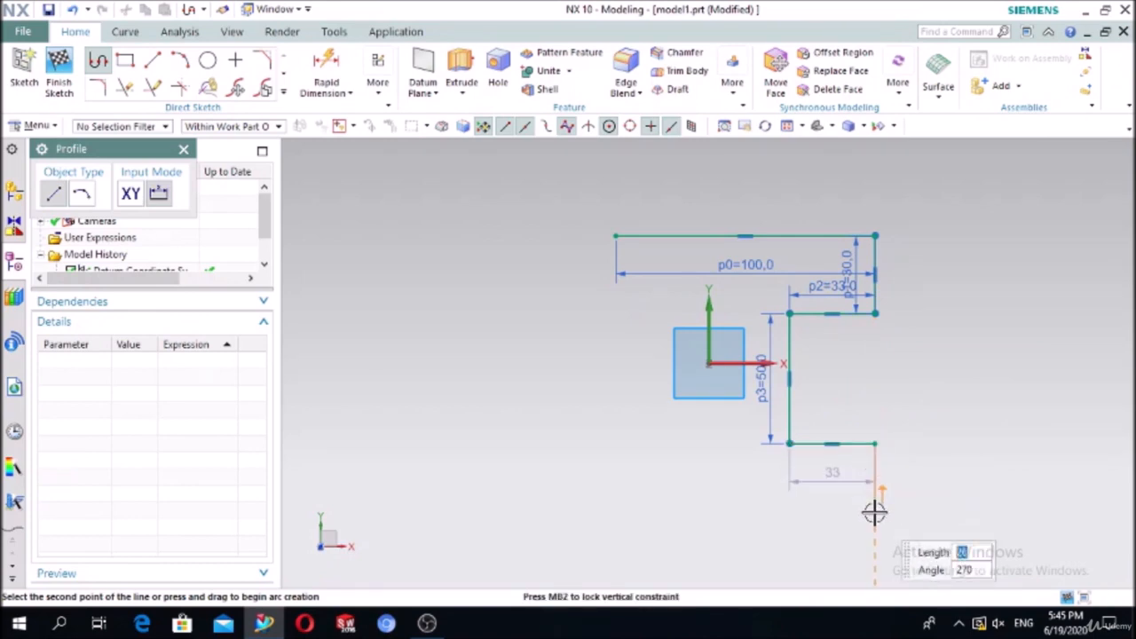
type("40")
key("Tab")
key("Return")
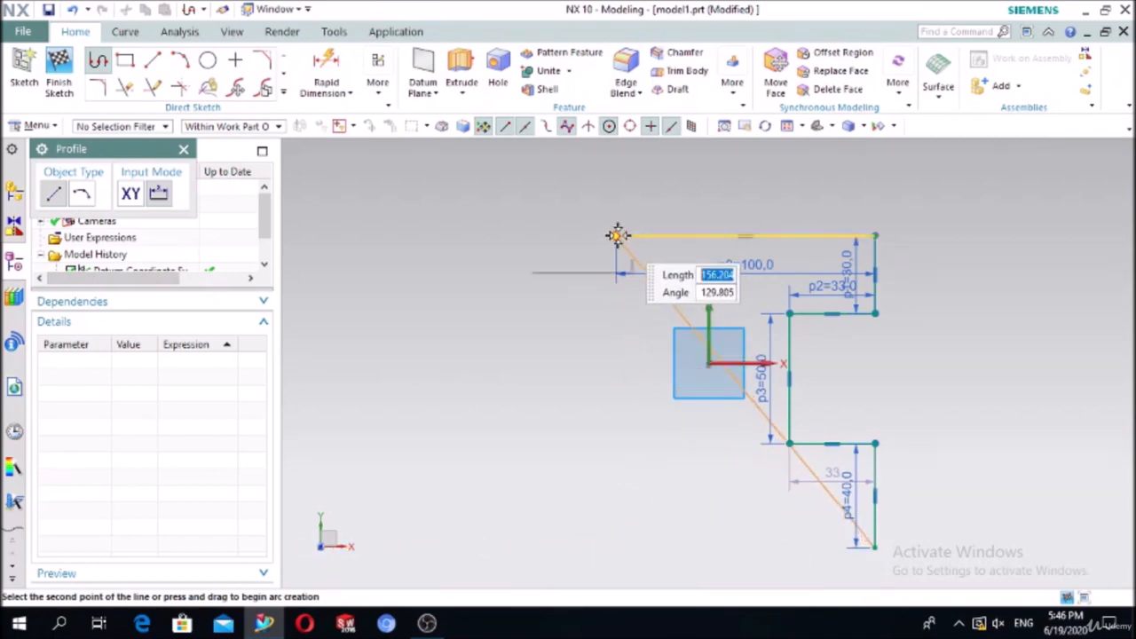
Step: Draw the 100 mm bottom line, a 40 mm left side and a 33 mm inward line
left_click(610, 536)
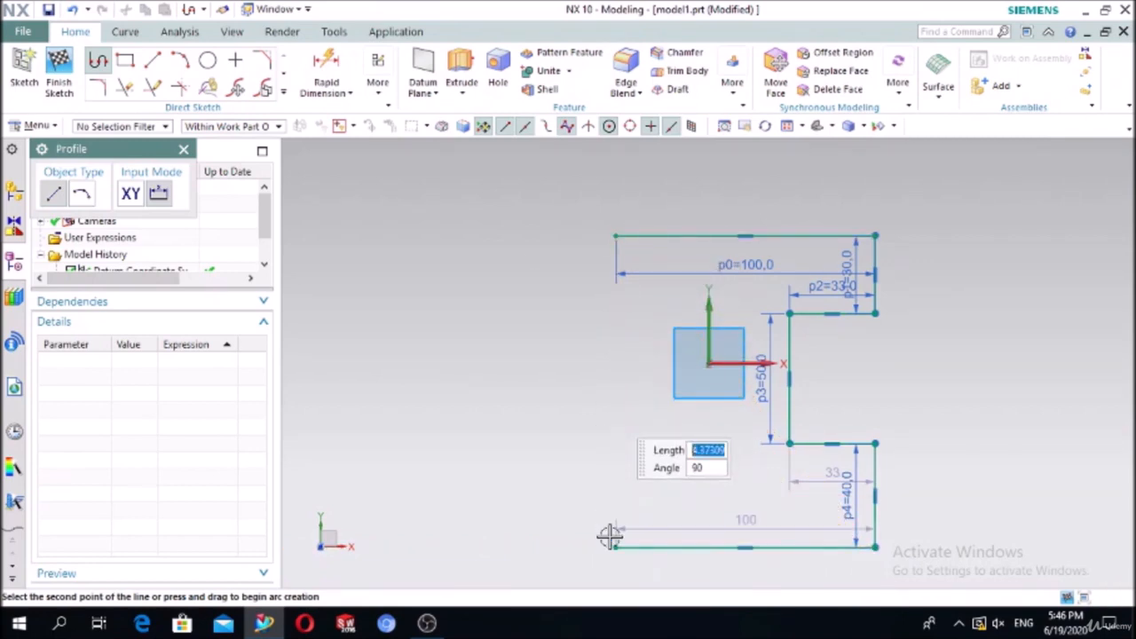
left_click(613, 440)
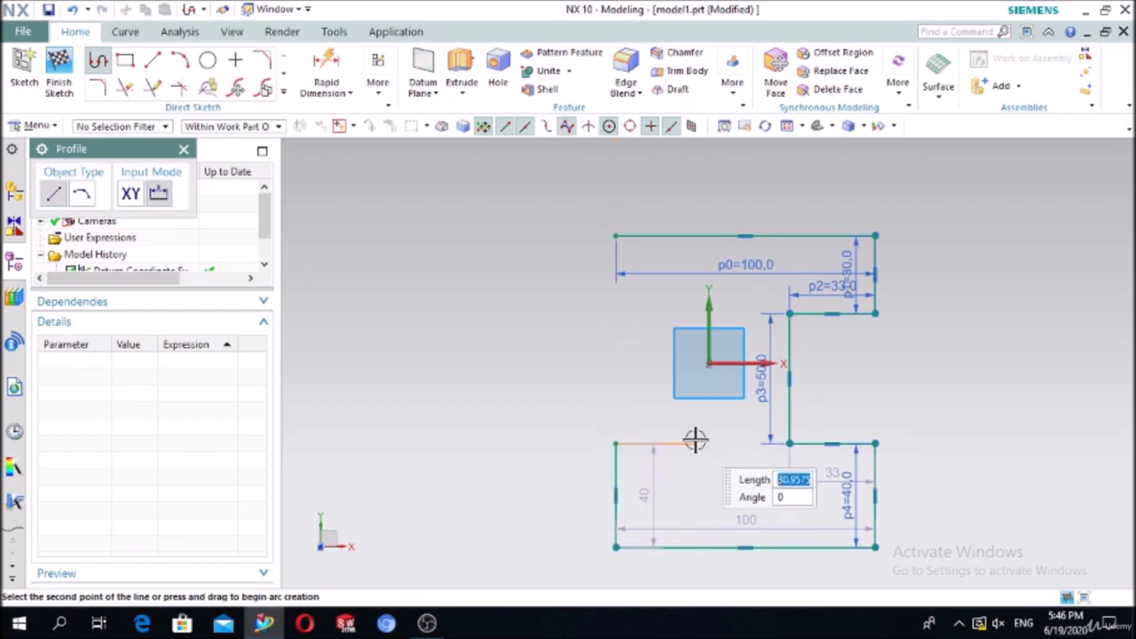
type("33")
key("Tab")
key("Return")
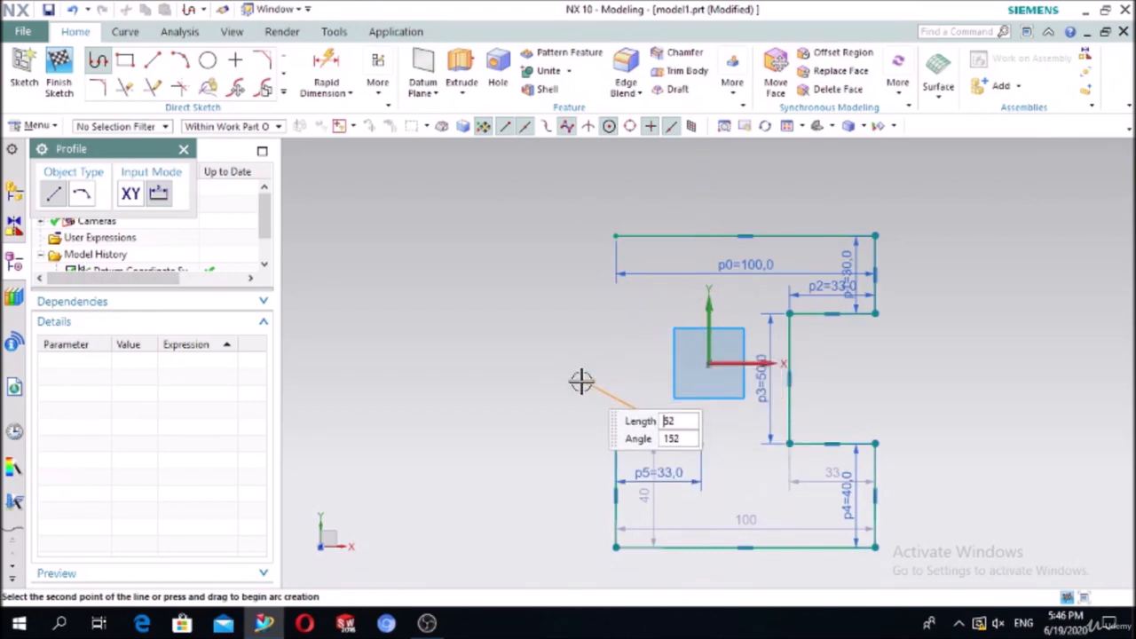
type("50")
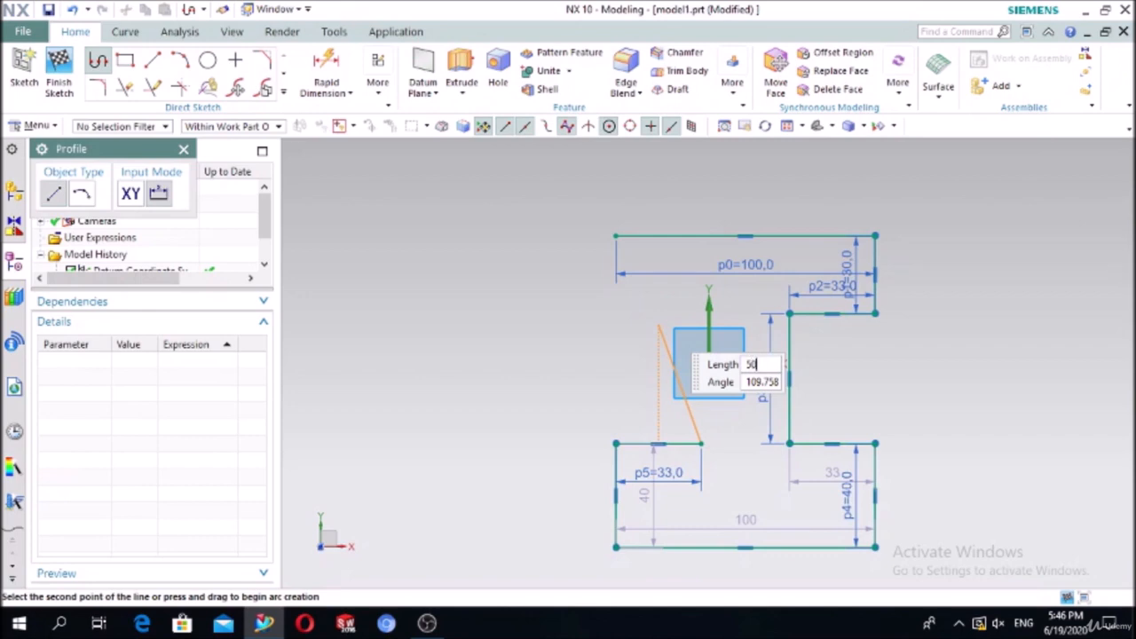
key("Tab")
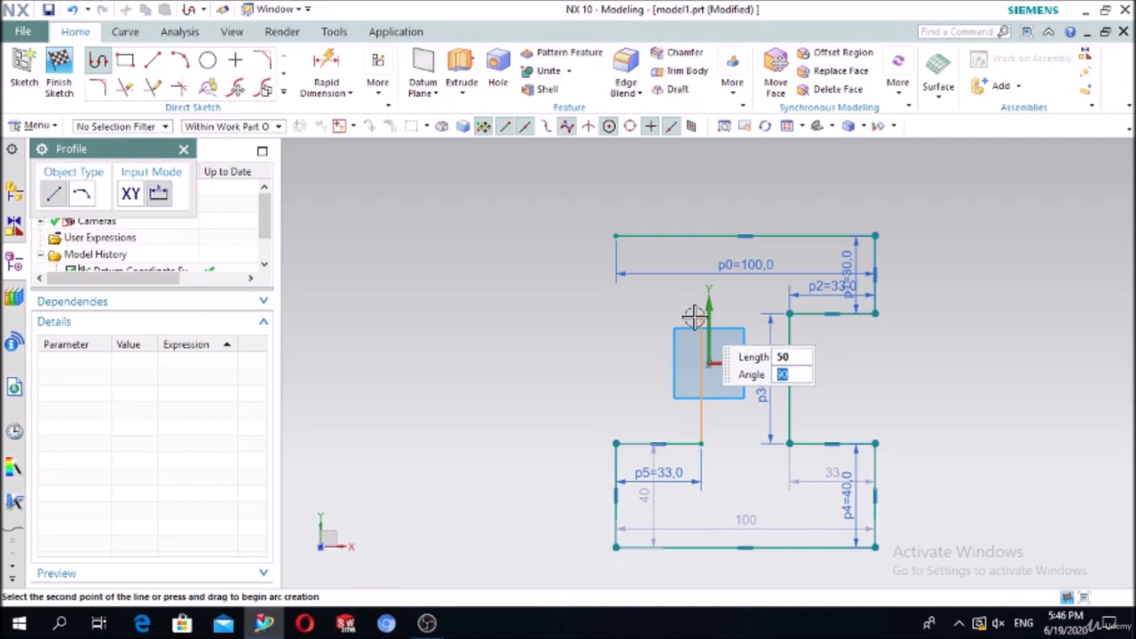
Step: Add the final 50, 33 and 30 mm lines, closing the profile at its start point
left_click(697, 315)
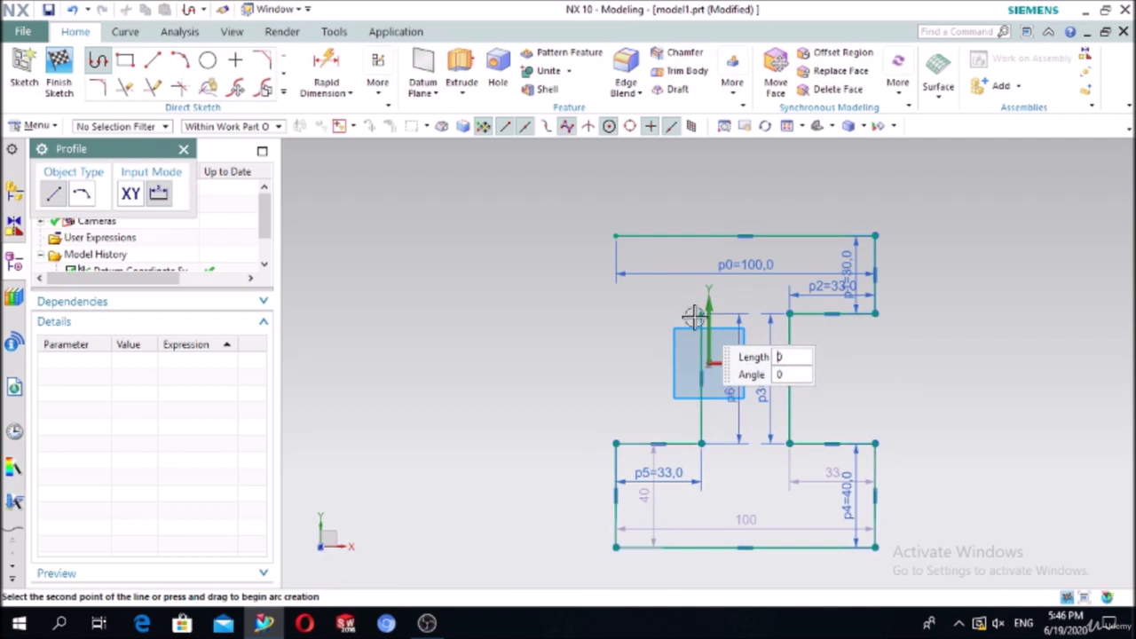
left_click(610, 316)
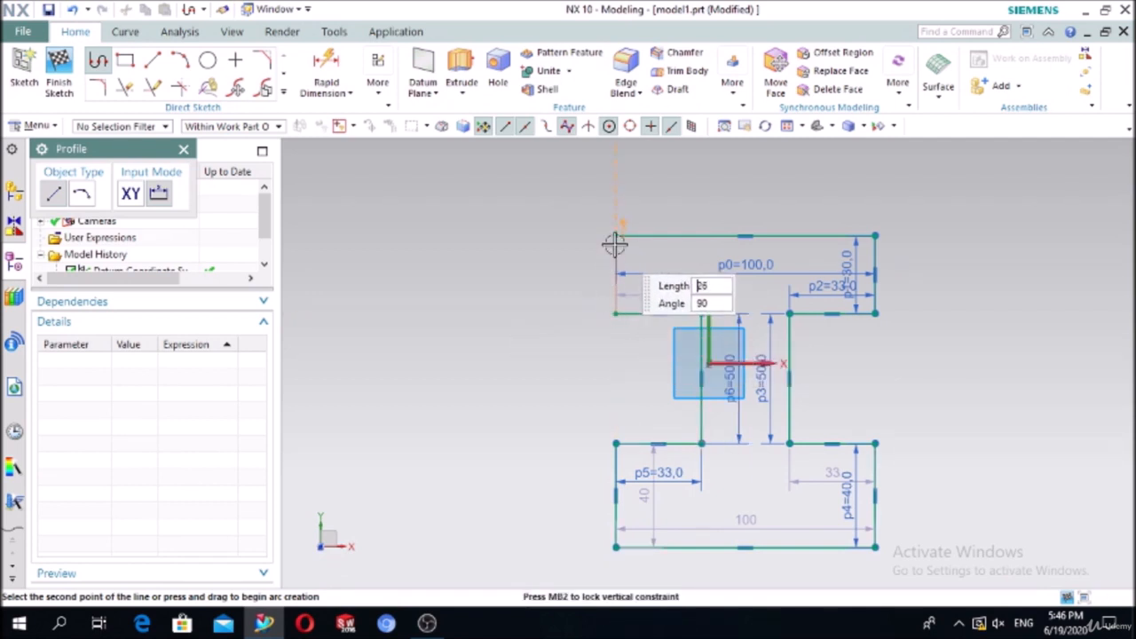
left_click(612, 233)
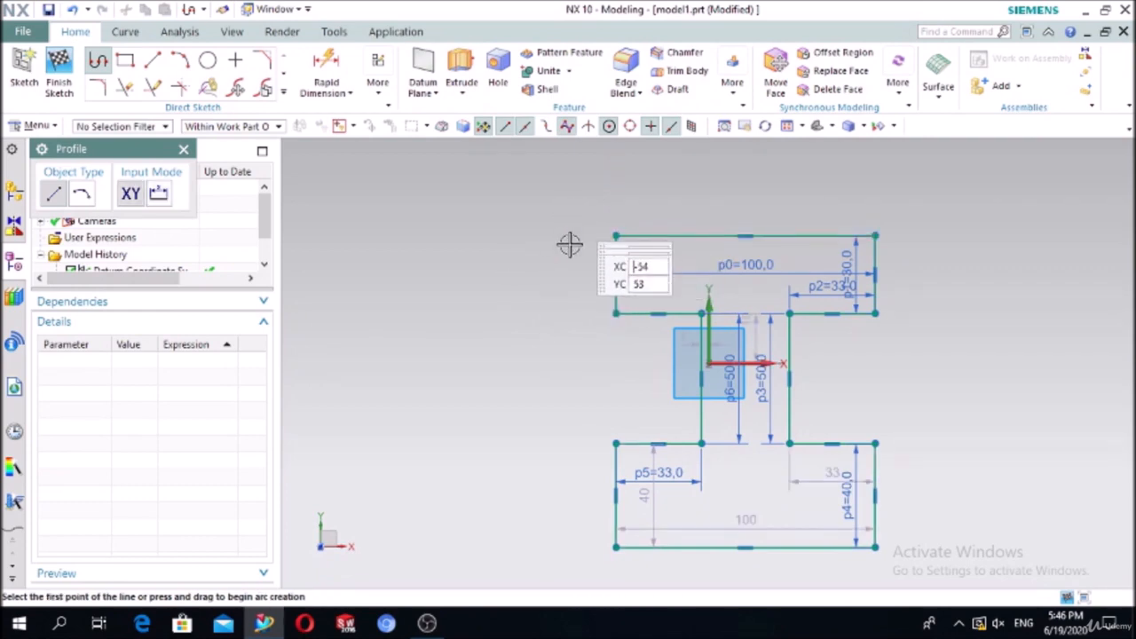
scroll(571, 243, "down", 3)
scroll(896, 350, "up", 2)
scroll(874, 350, "down", 2)
key("Escape")
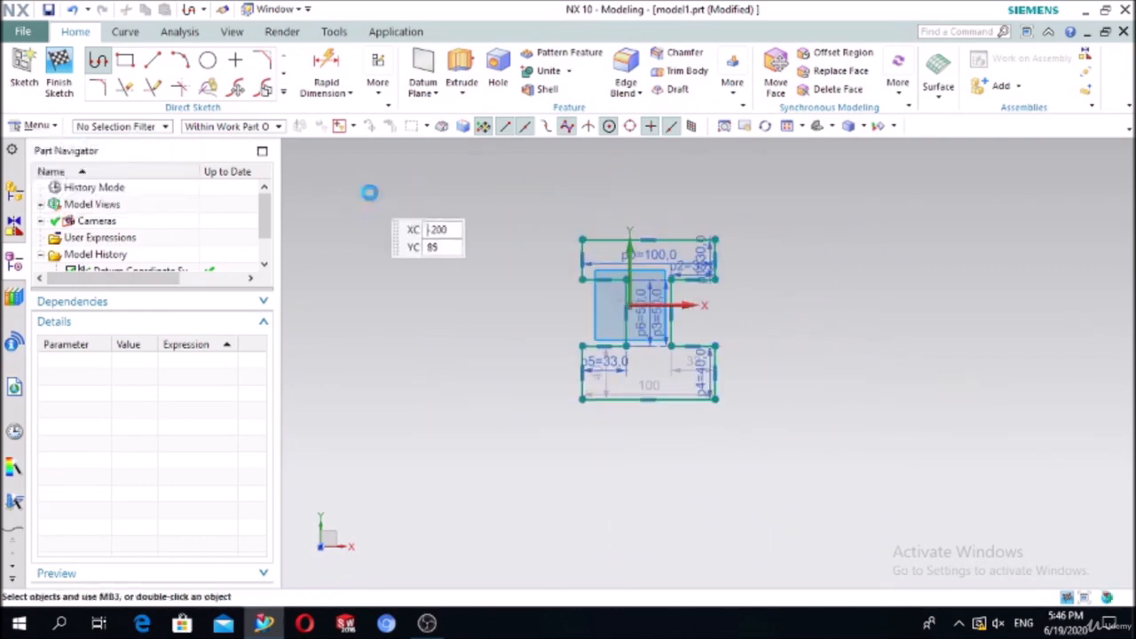
Step: Draw a 145 mm horizontal line below the profile and select it to make it a reference line
left_click(153, 59)
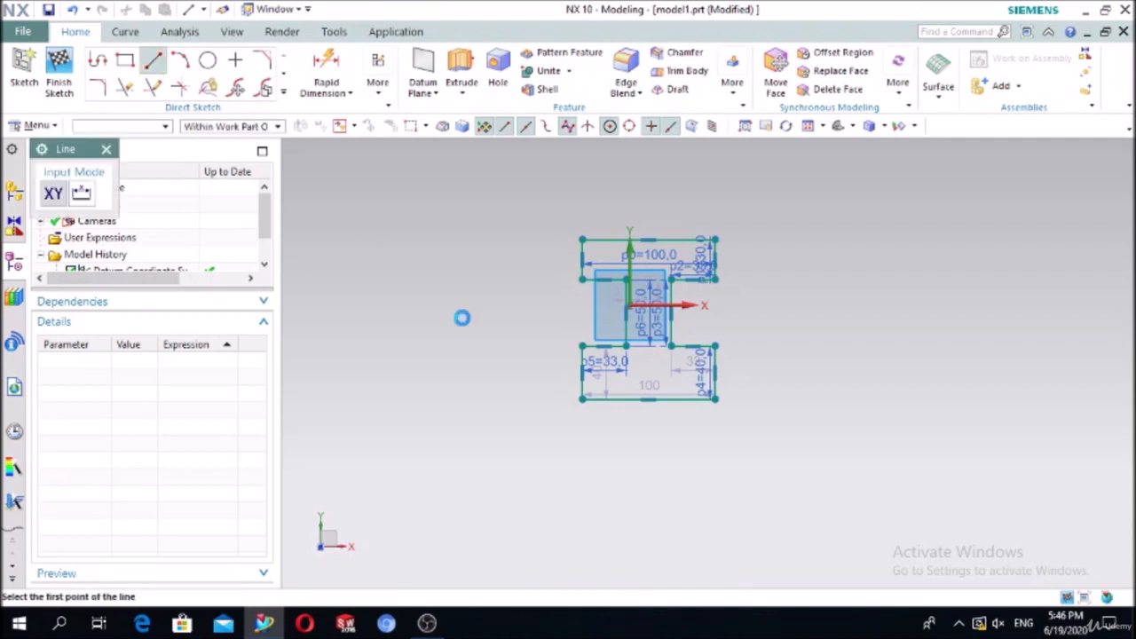
left_click(570, 438)
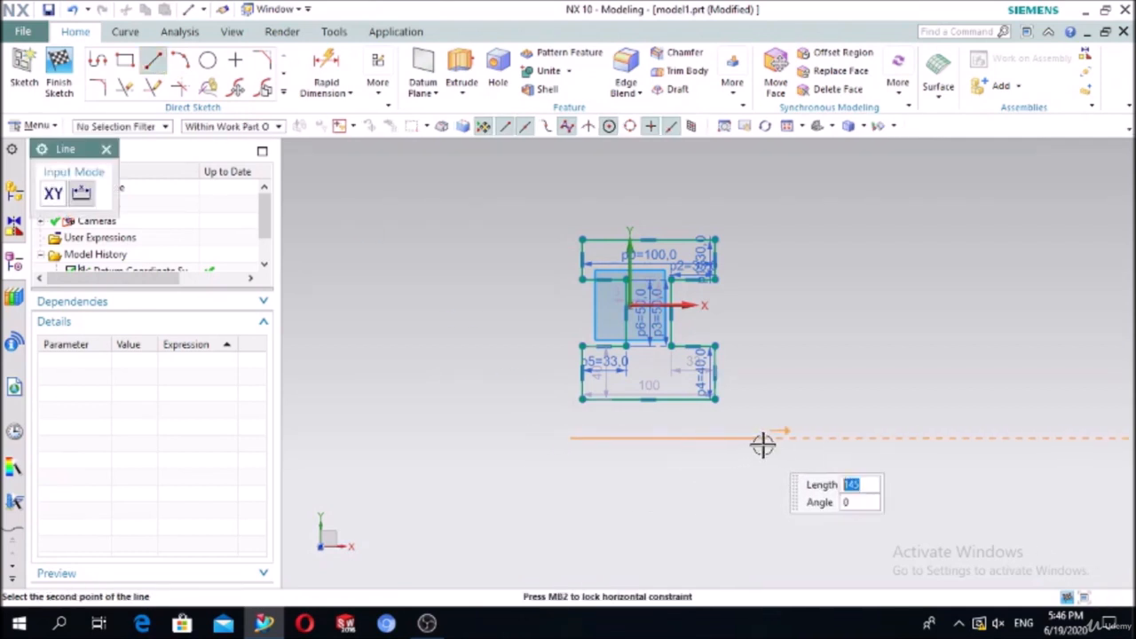
left_click(763, 443)
key("Escape")
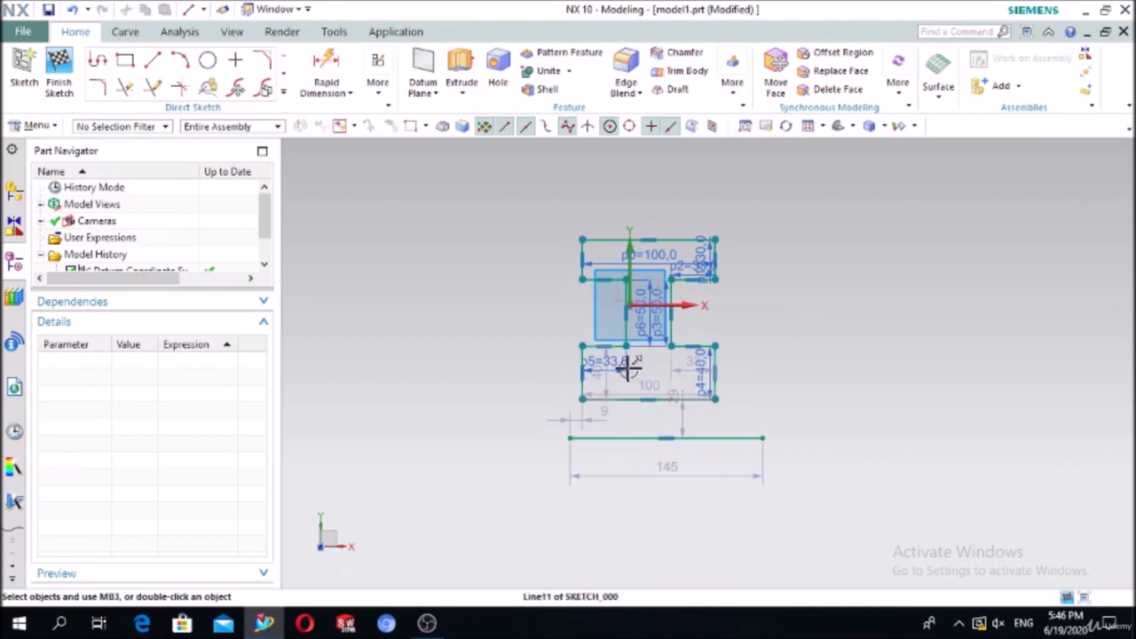
left_click(614, 437)
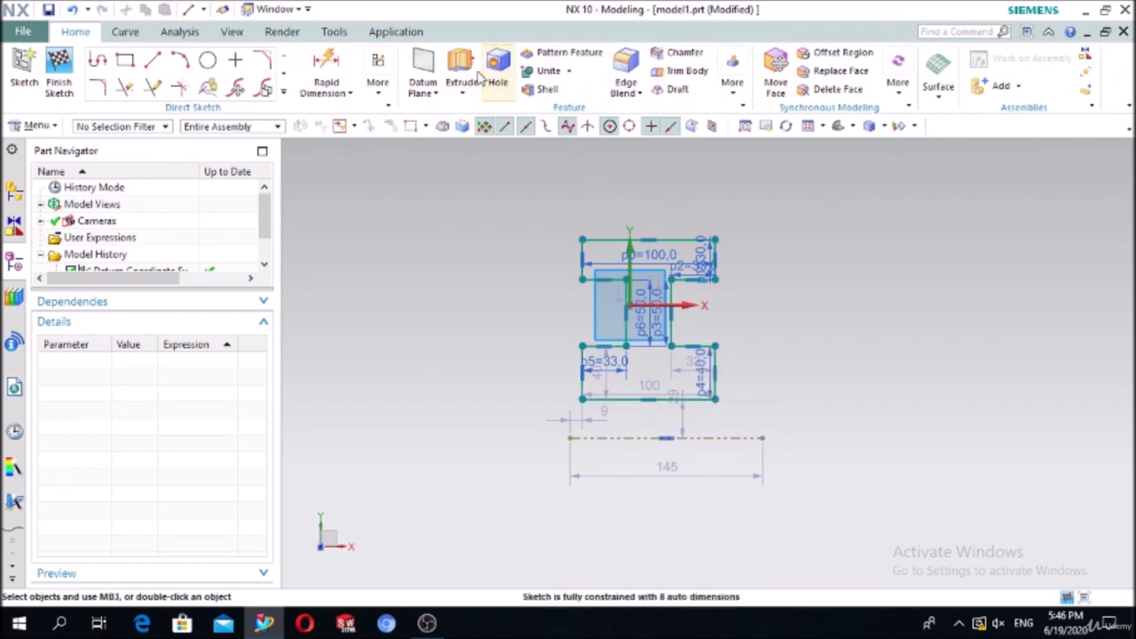
Step: Dimension the dashed axis line 25 below the I-shaped profile's bottom edge
left_click(326, 66)
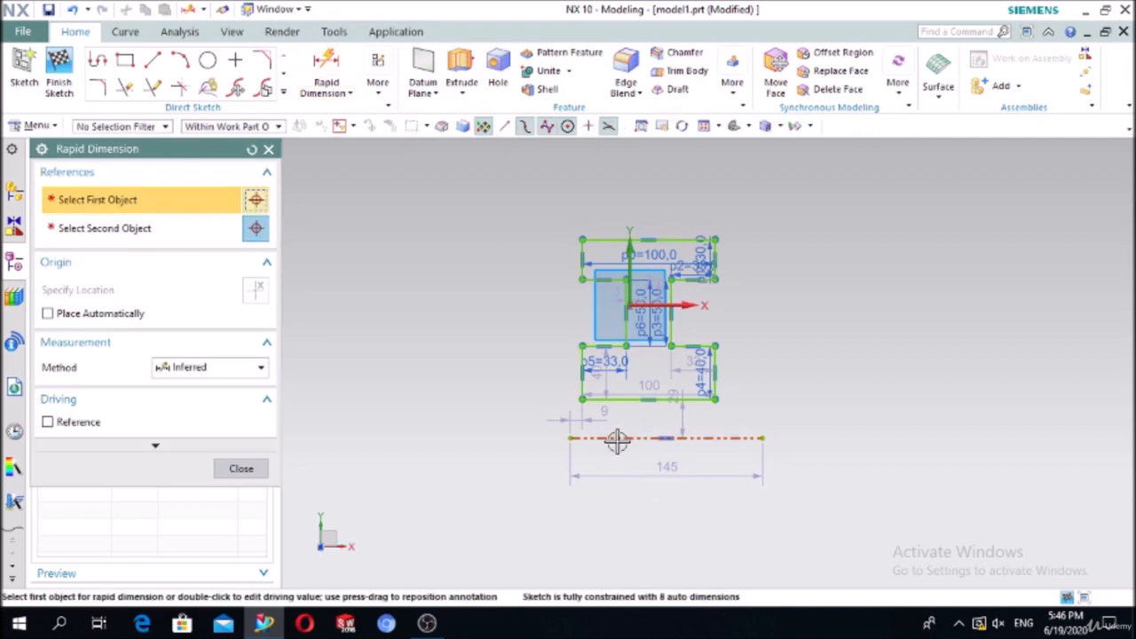
left_click(609, 401)
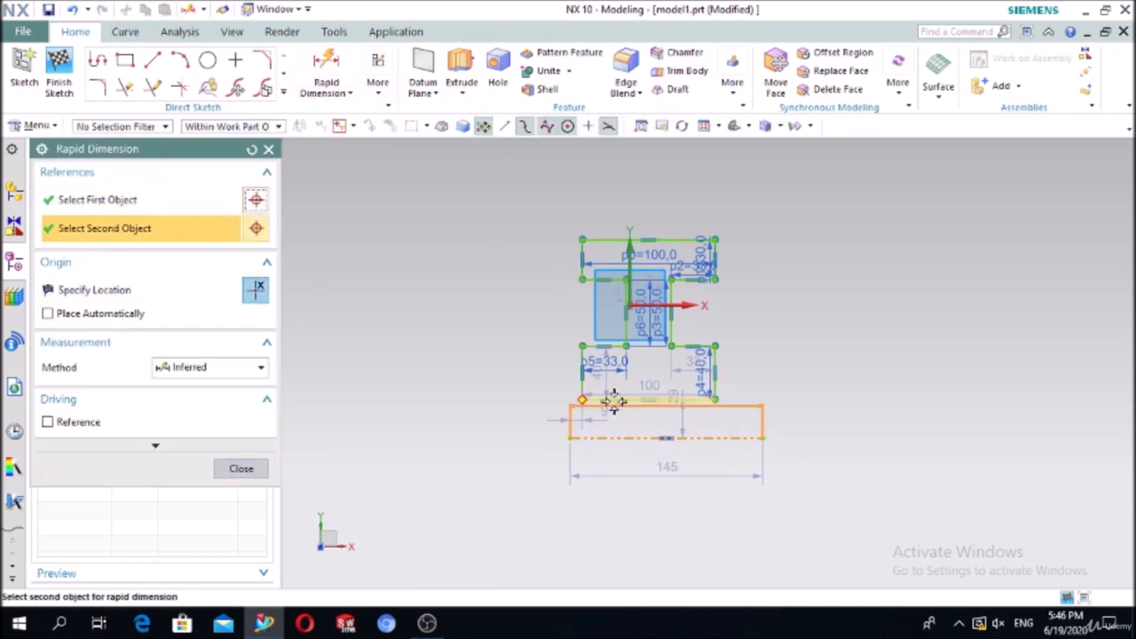
left_click(428, 409)
left_click(428, 411)
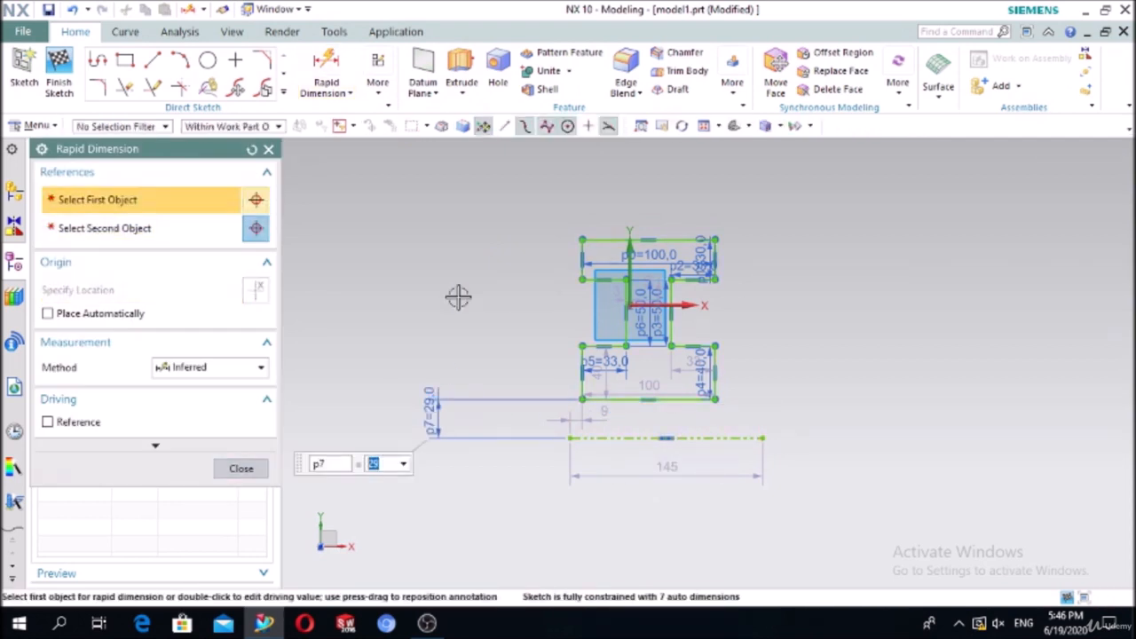
type("25")
key("Return")
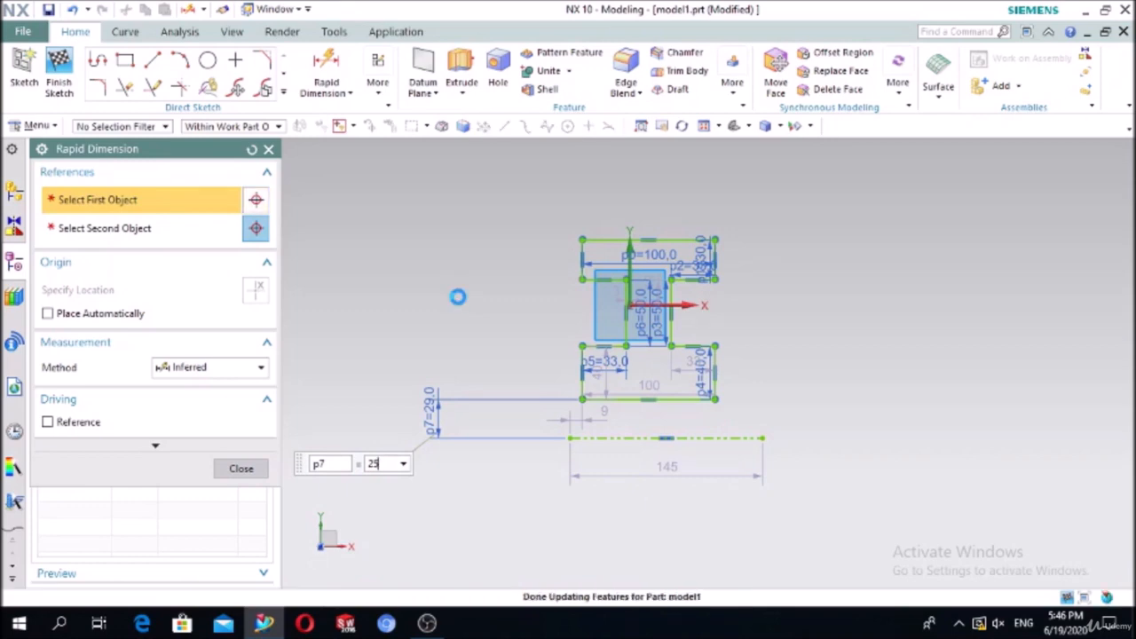
left_click(262, 468)
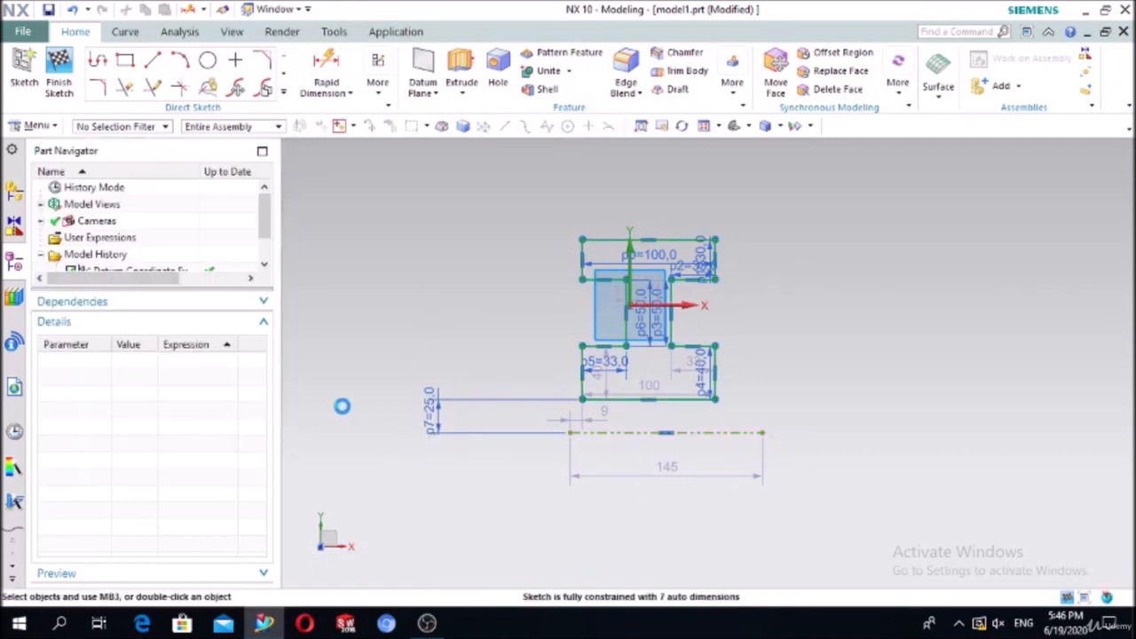
Step: Start a Revolve of the profile's curves about the dashed reference line, previewing a full 360°
left_click(461, 95)
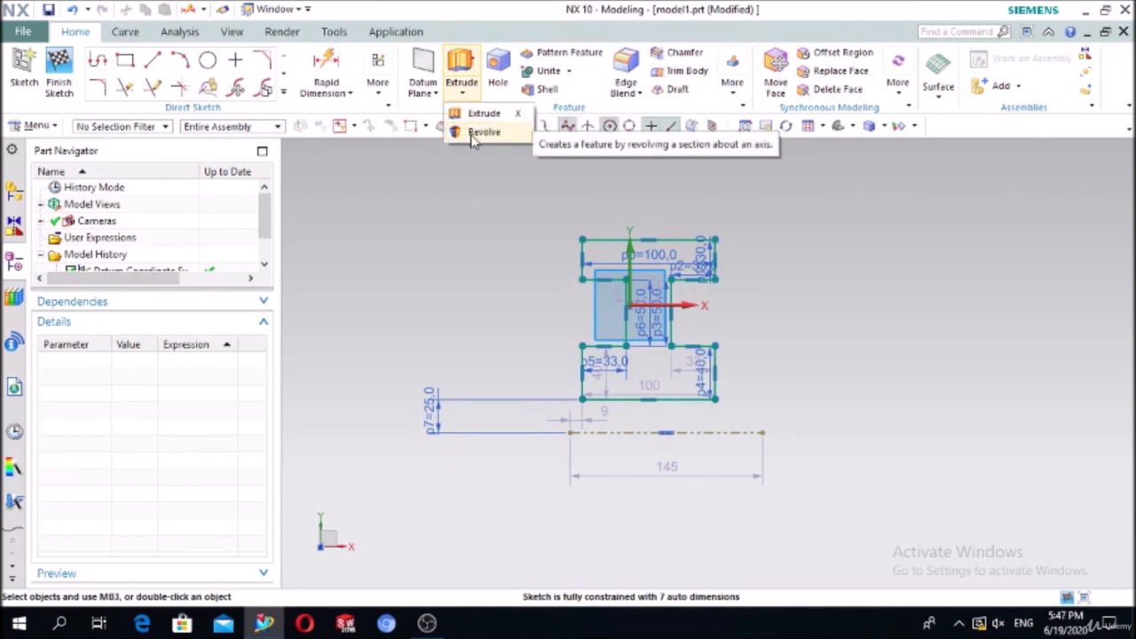
left_click(472, 133)
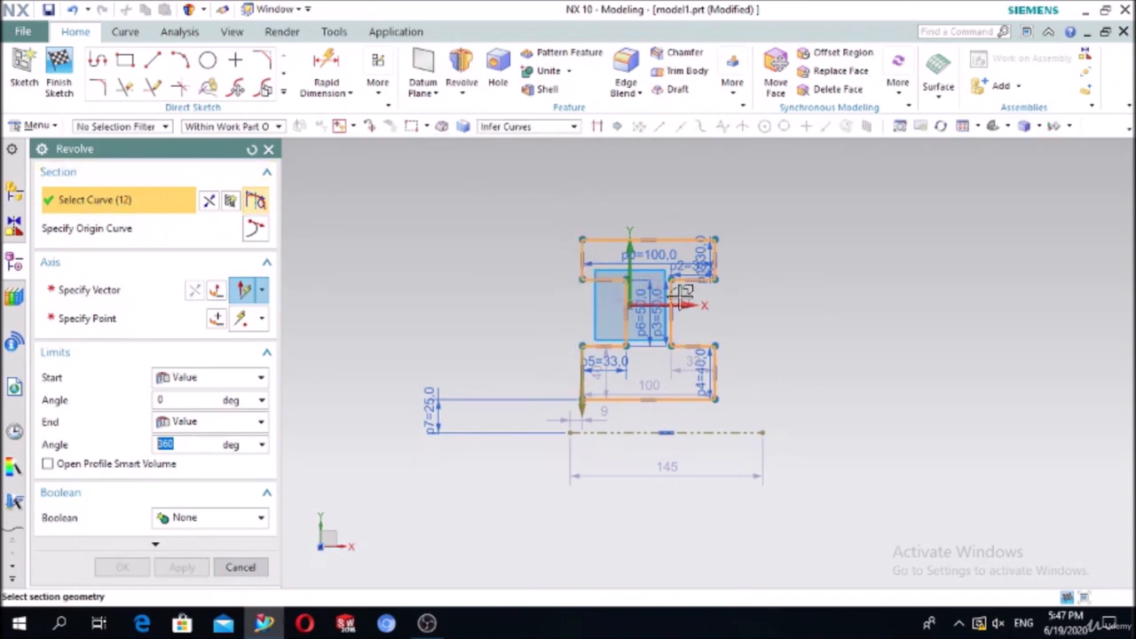
left_click(125, 290)
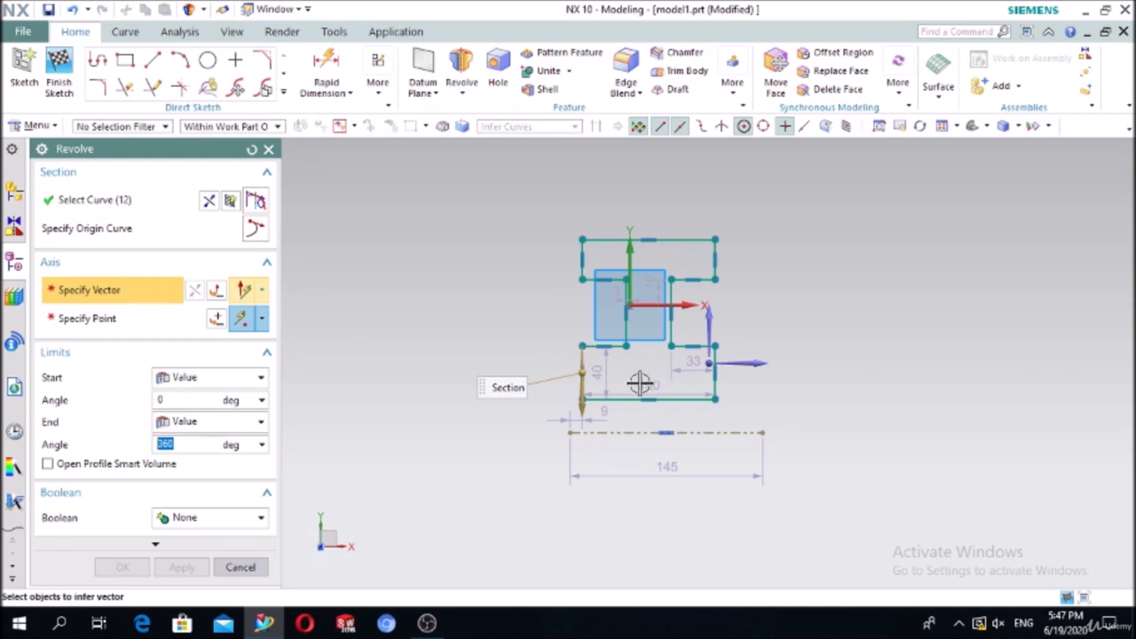
scroll(638, 381, "up", 2)
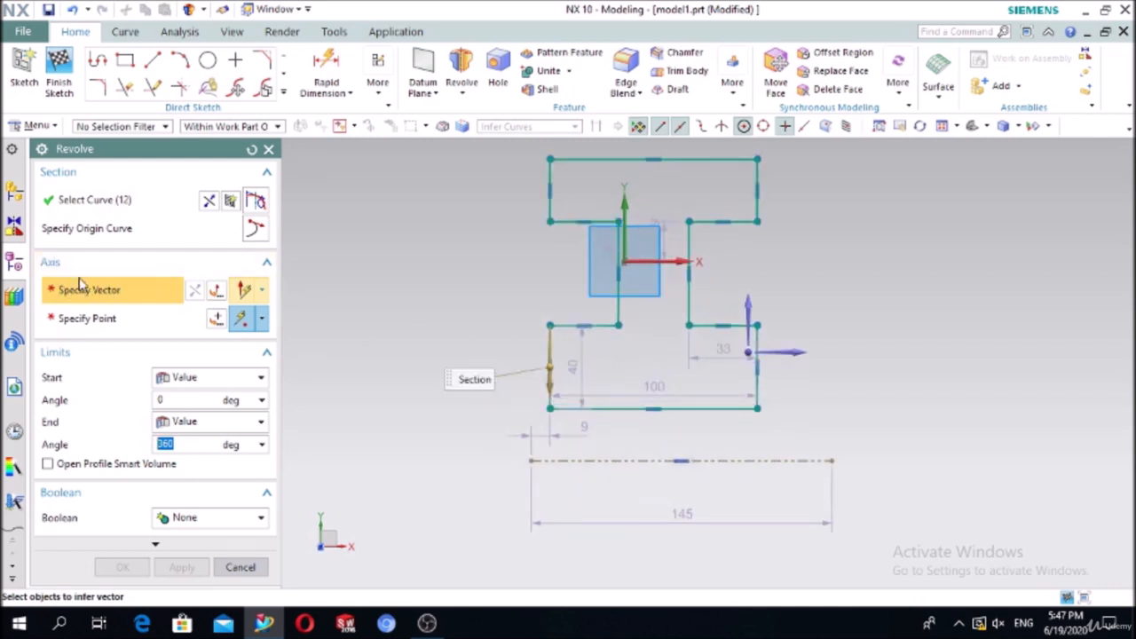
left_click(567, 461)
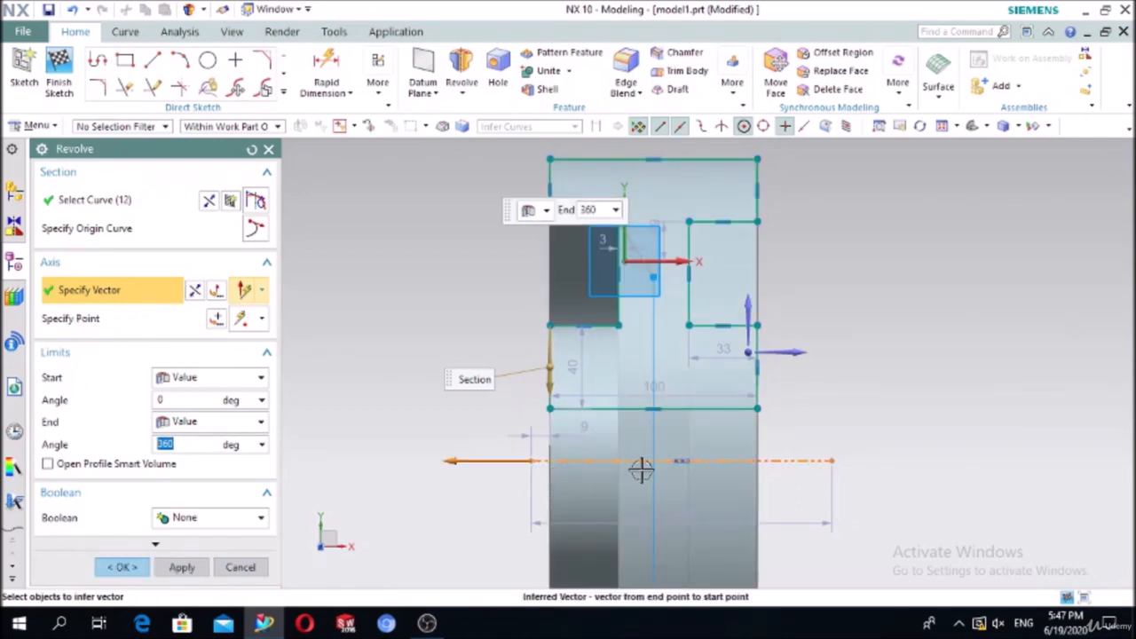
Step: Try a 180° end angle, then set 270° and create the revolved solid
middle_click_drag(385, 408, 435, 420)
scroll(479, 366, "down", 3)
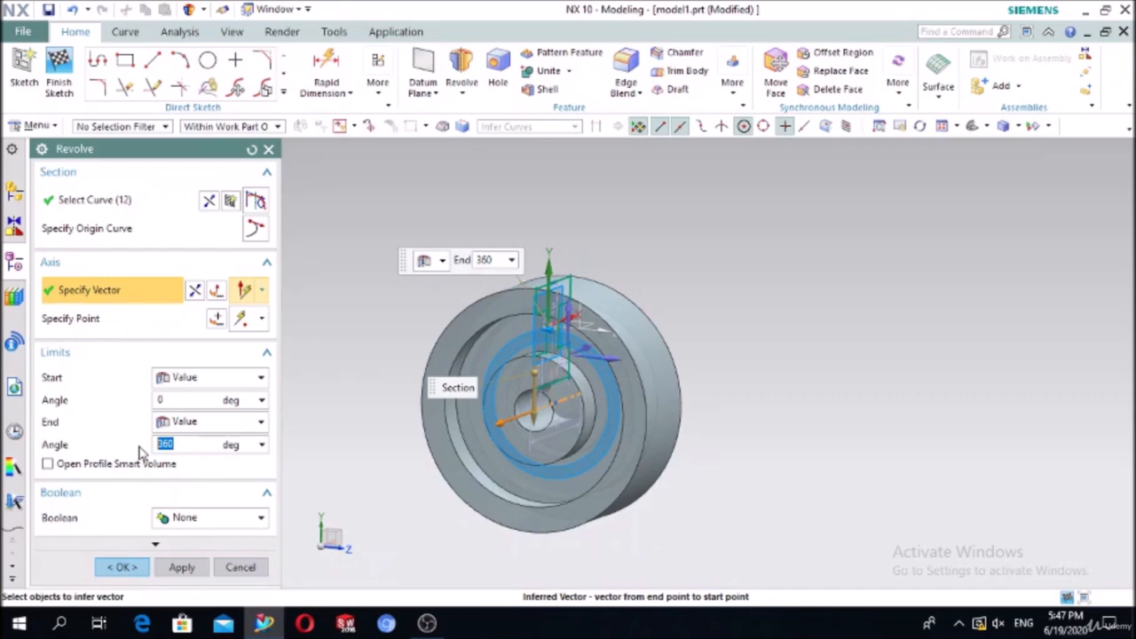
type("180")
key("Return")
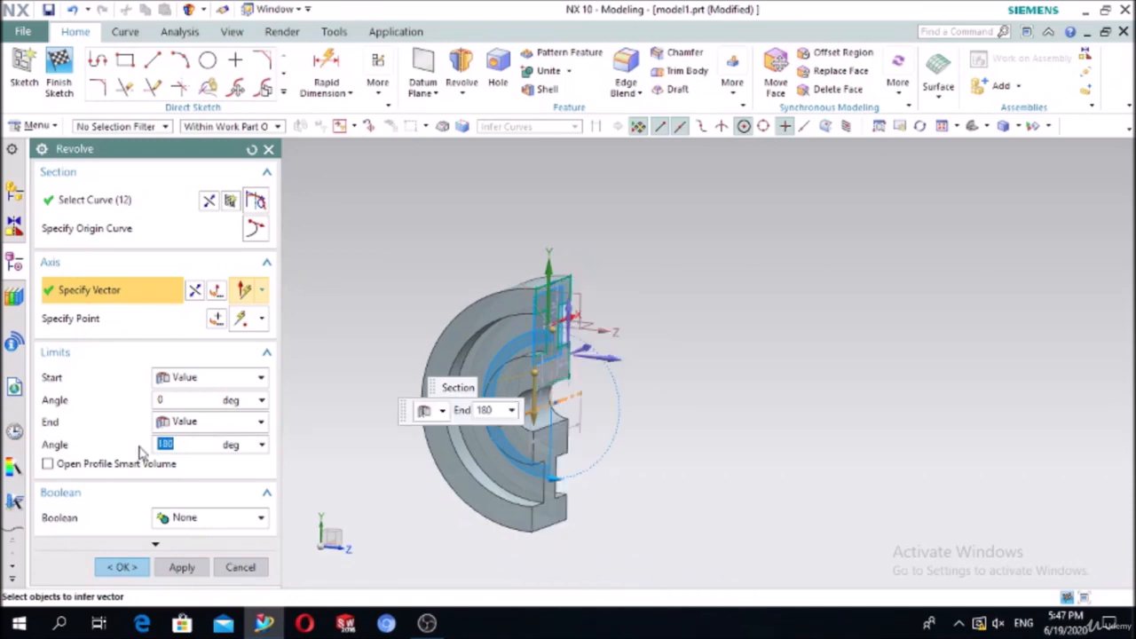
middle_click_drag(796, 474, 665, 487)
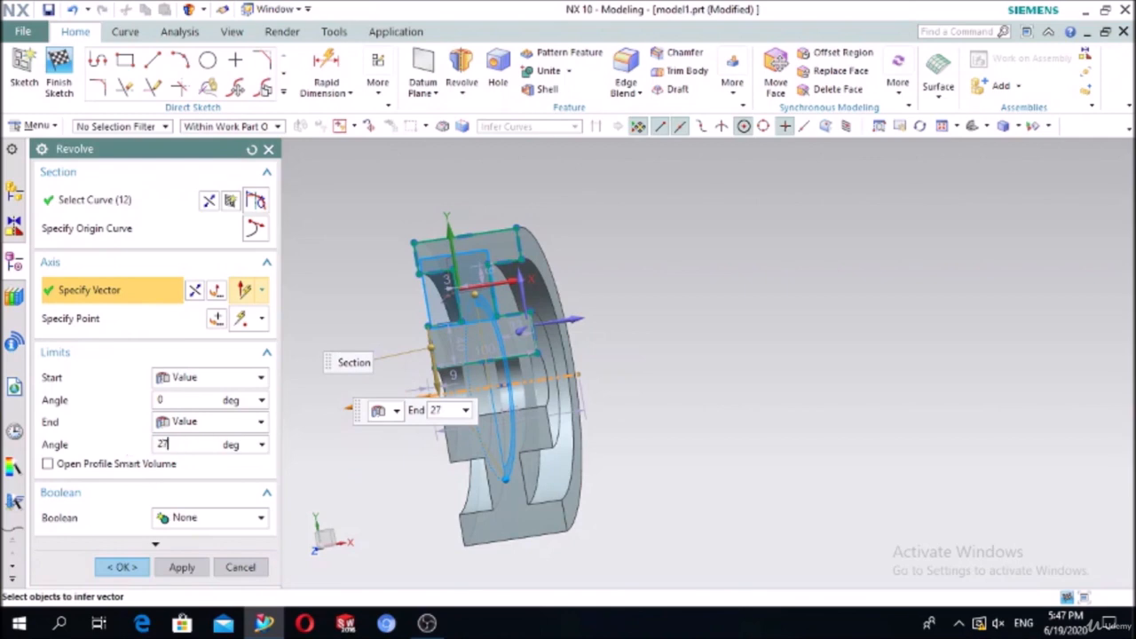
type("270")
key("Return")
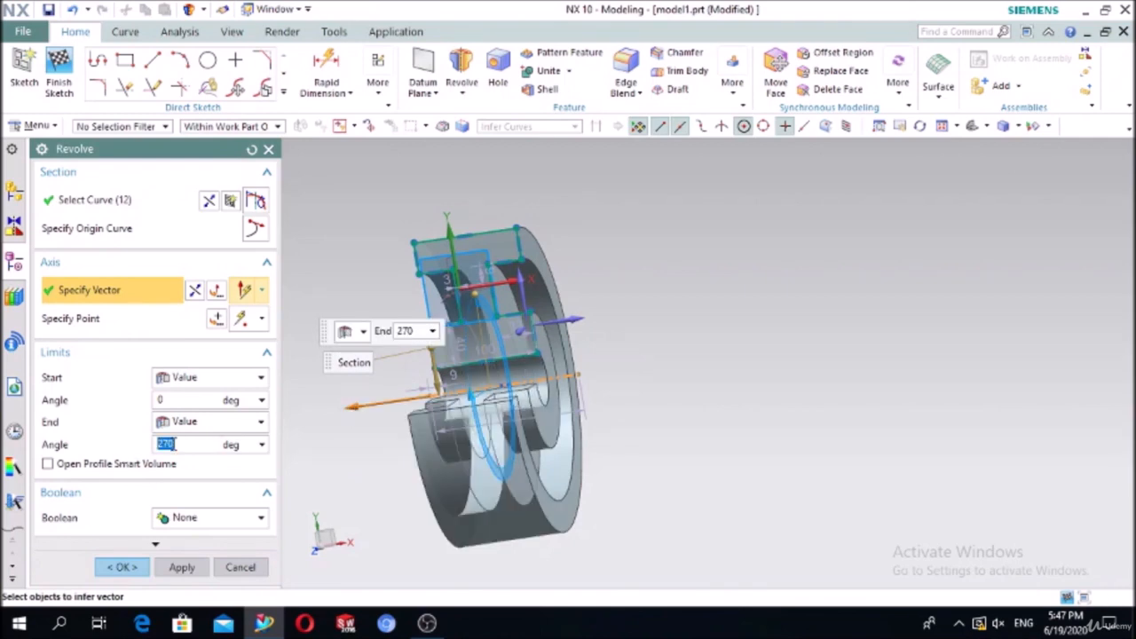
middle_click_drag(636, 401, 703, 443)
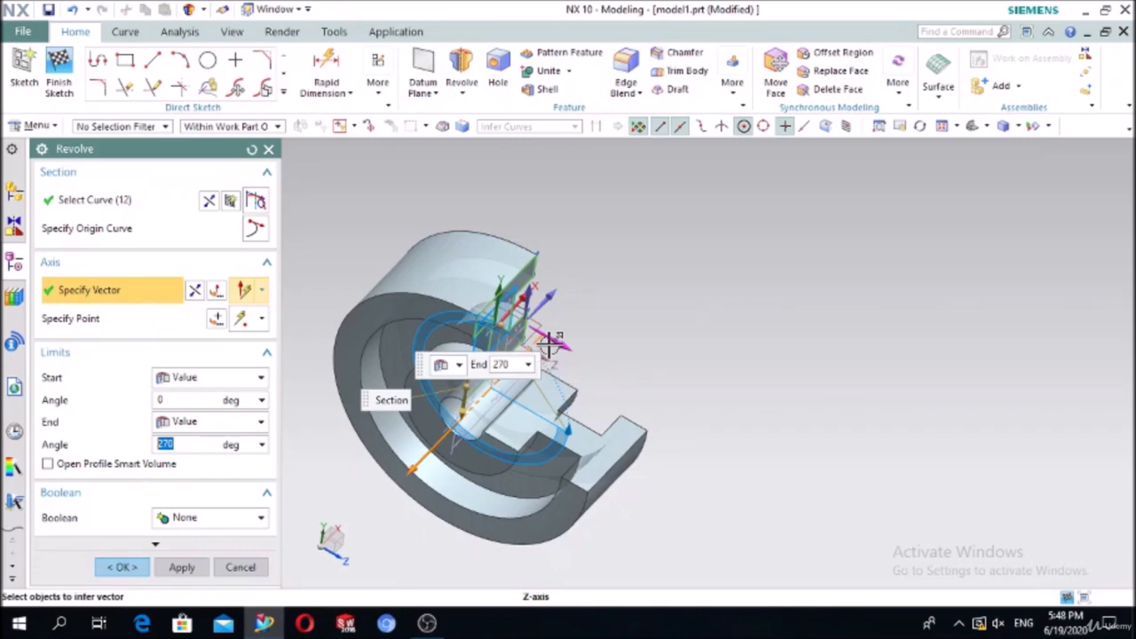
left_click(122, 569)
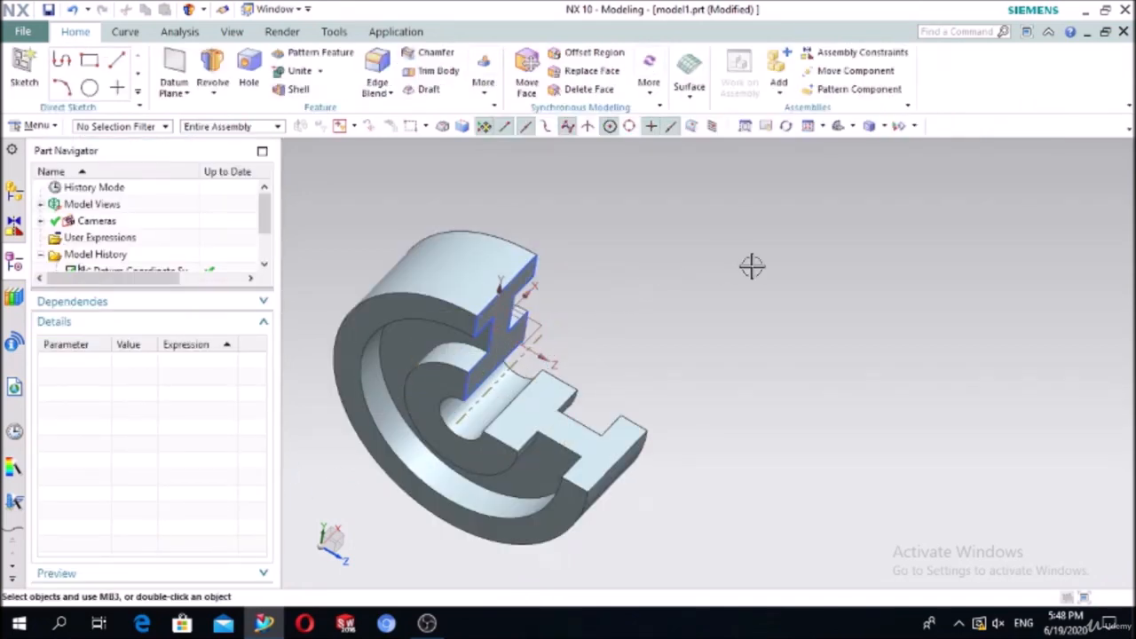
Step: Delete the Revolve feature and its I-shaped profile sketch from the Part Navigator
middle_click_drag(771, 258, 743, 311)
scroll(186, 217, "down", 1)
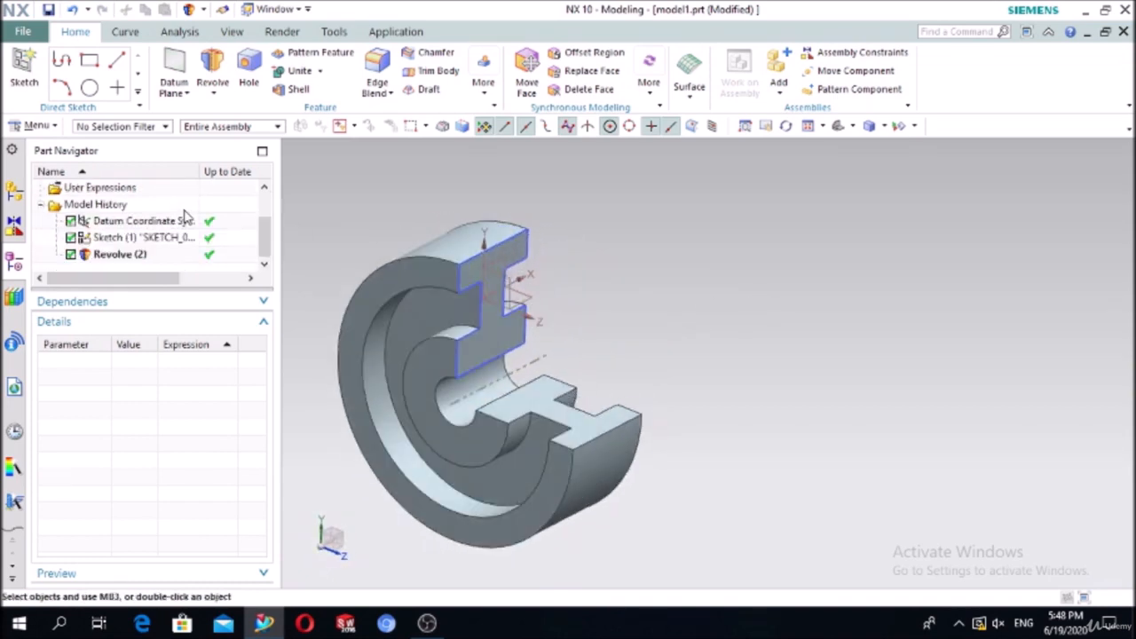
left_click(123, 256)
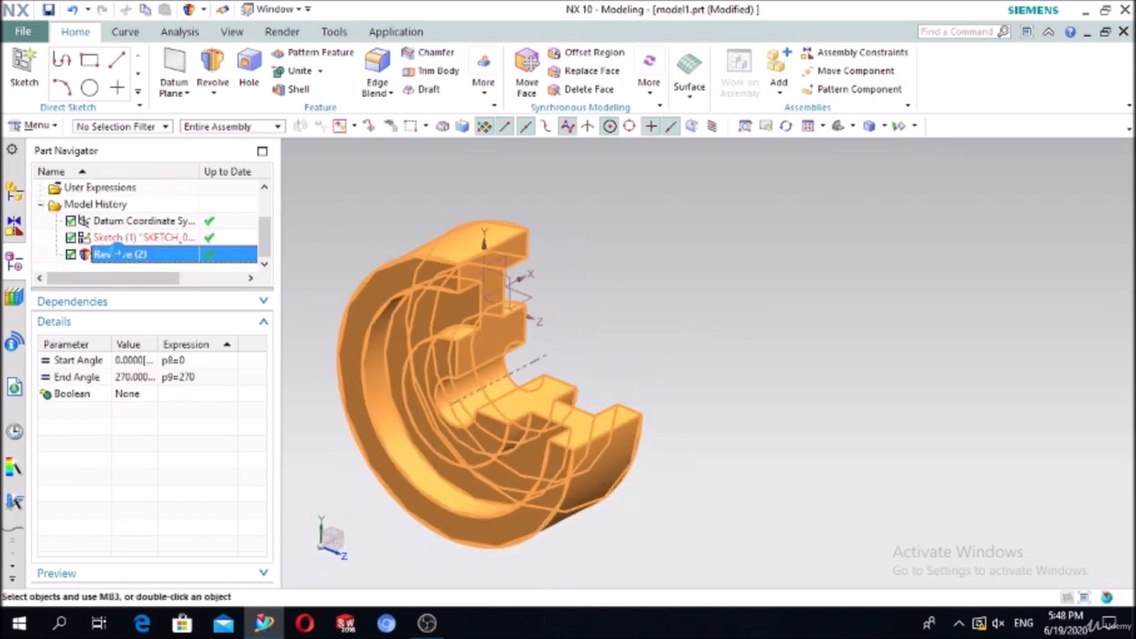
key("Delete")
left_click(127, 255)
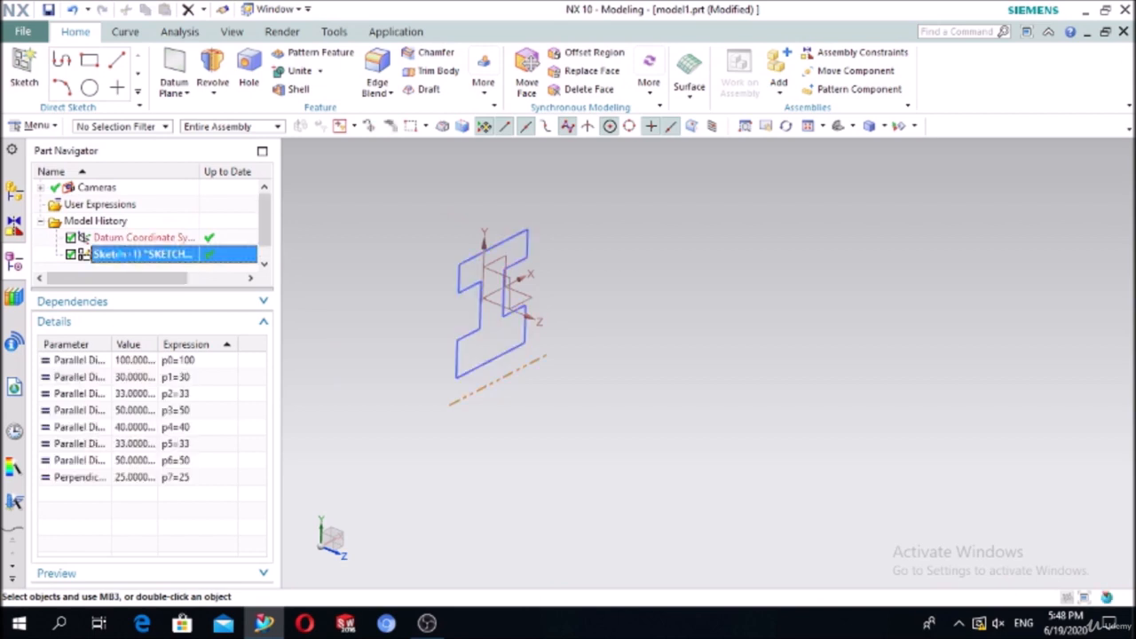
key("Delete")
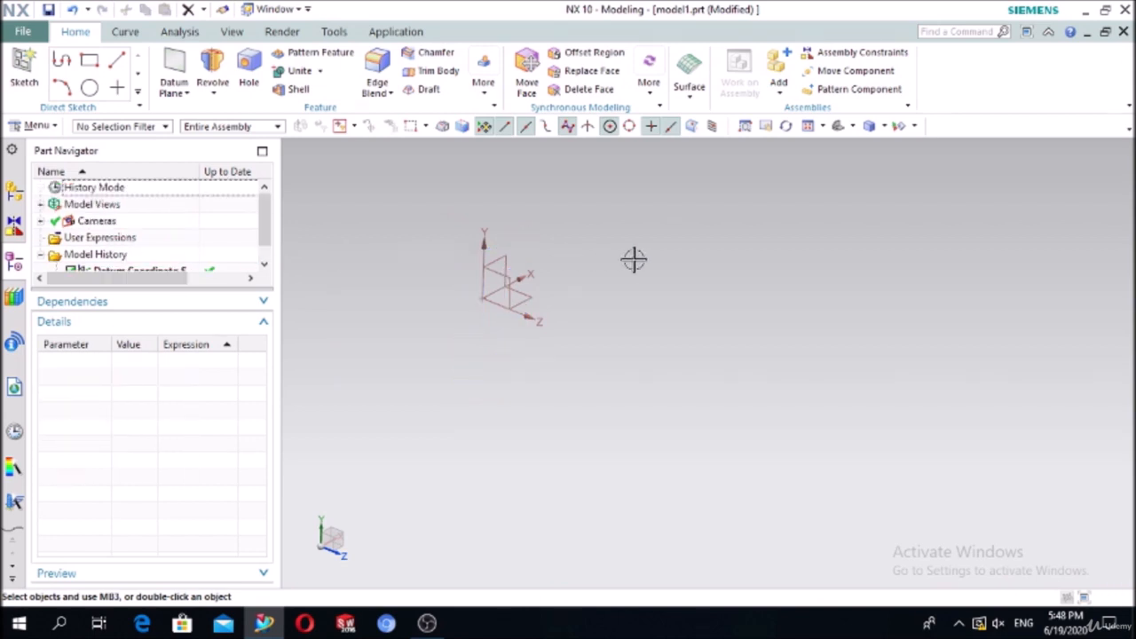
Step: Create a new sketch on the XZ datum plane
left_click(25, 66)
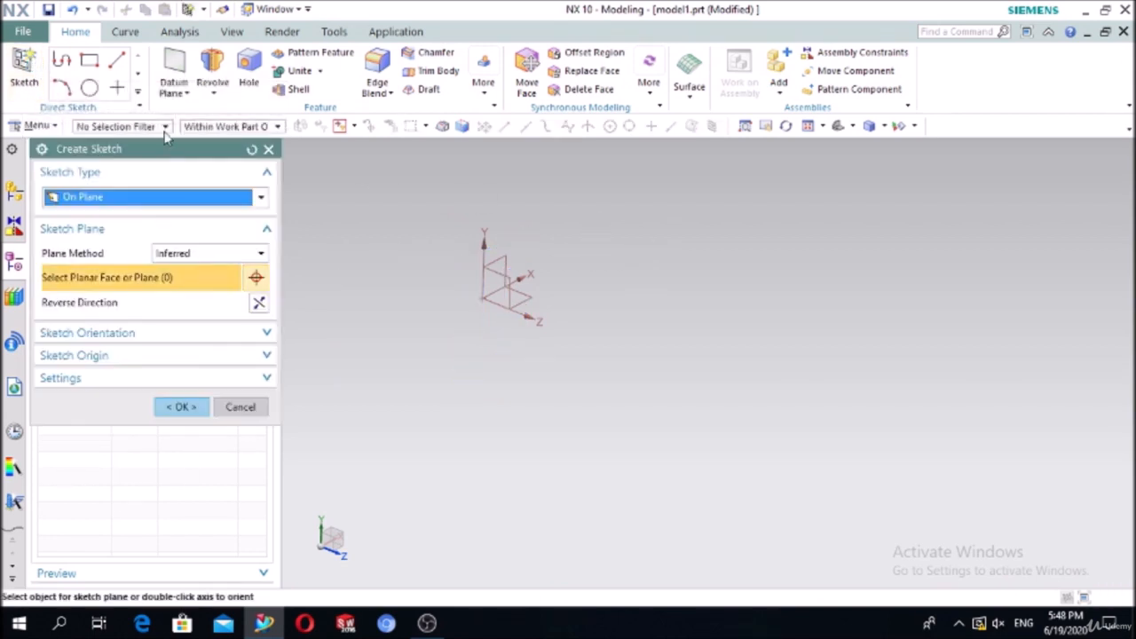
left_click(517, 298)
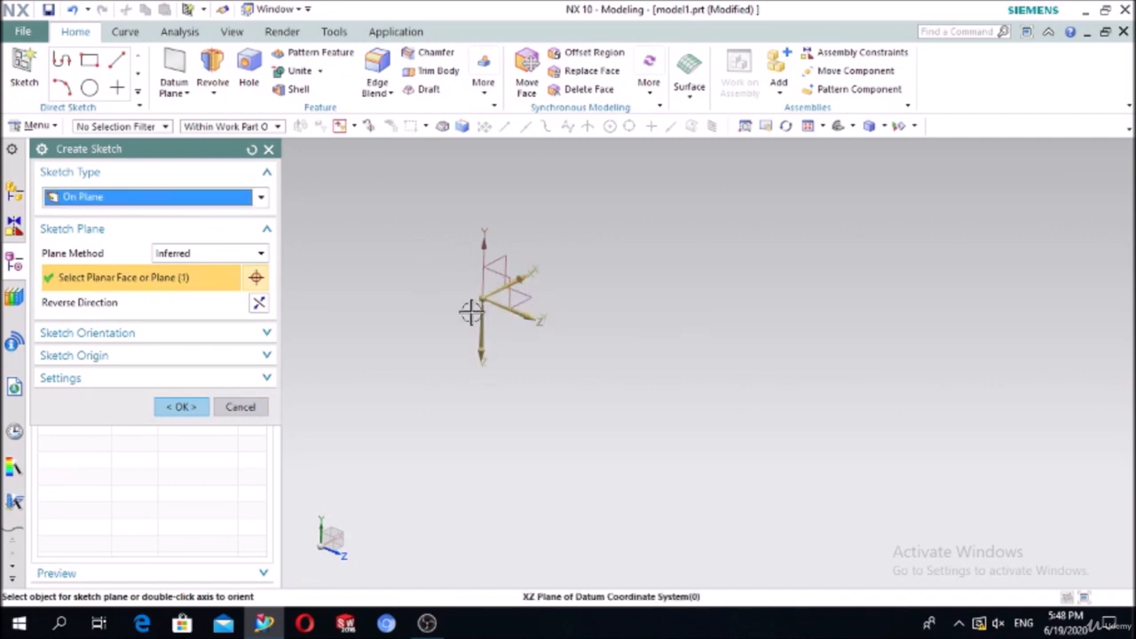
left_click(197, 405)
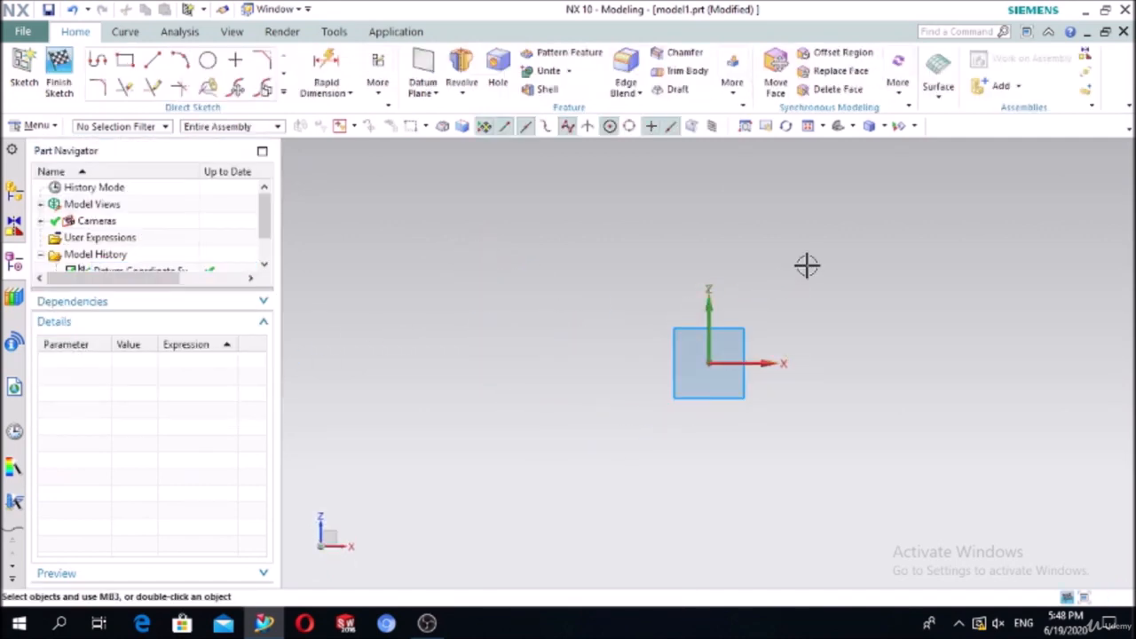
Step: Draw a centre-point rectangle centred on the datum origin
left_click(127, 63)
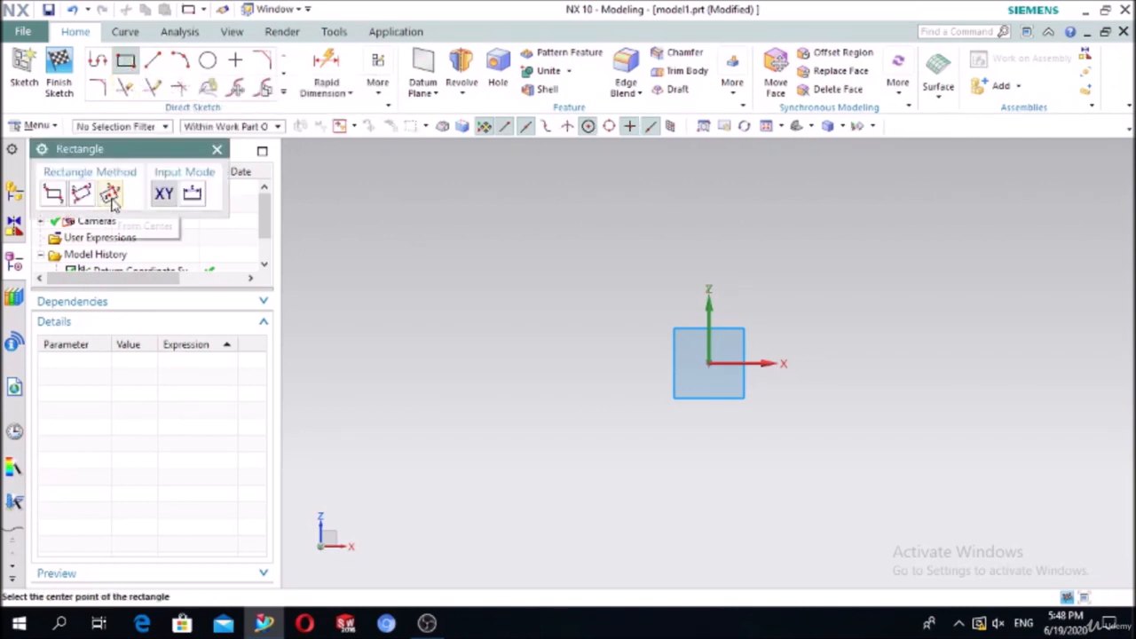
left_click(710, 363)
left_click(944, 236)
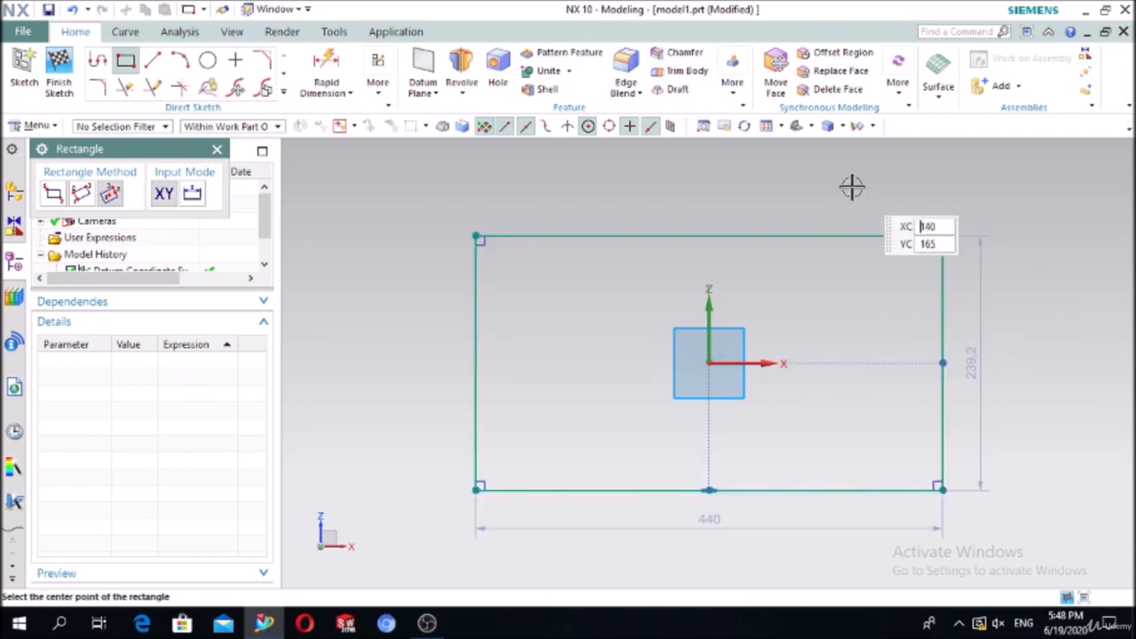
key("Escape")
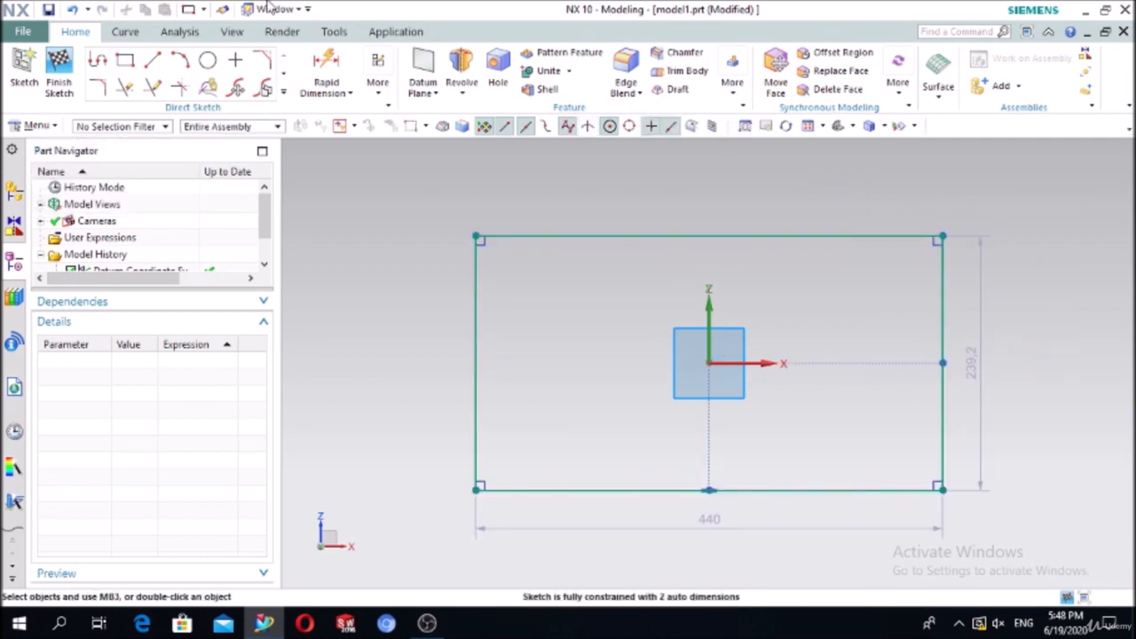
Step: Dimension the rectangle's top edge to 200 and its left edge to 150
left_click(317, 60)
left_click(611, 236)
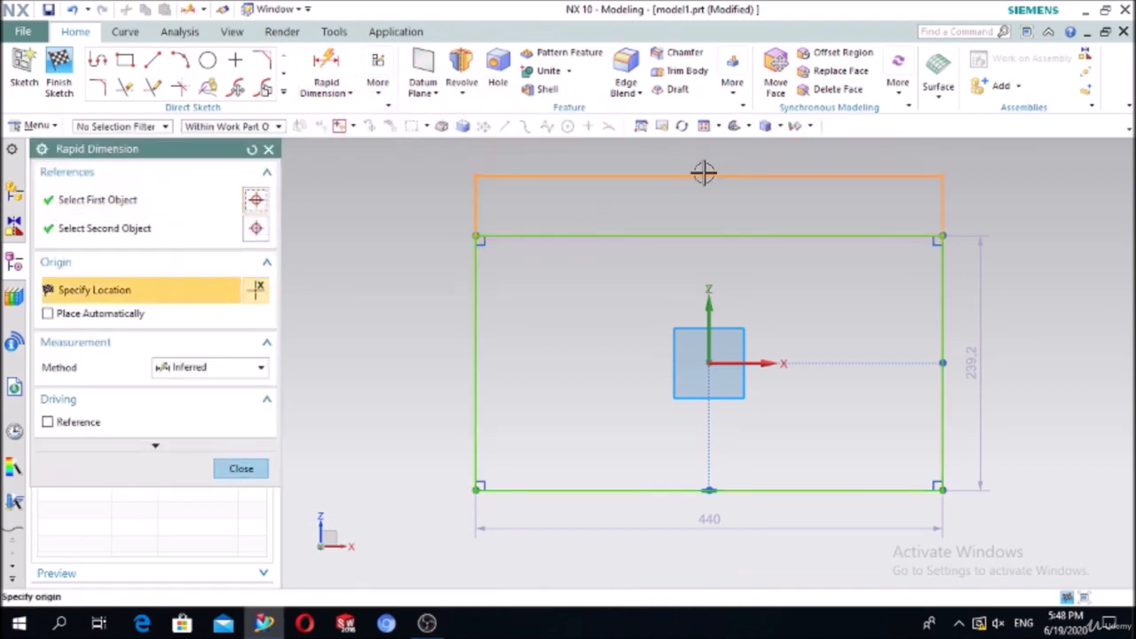
left_click(704, 173)
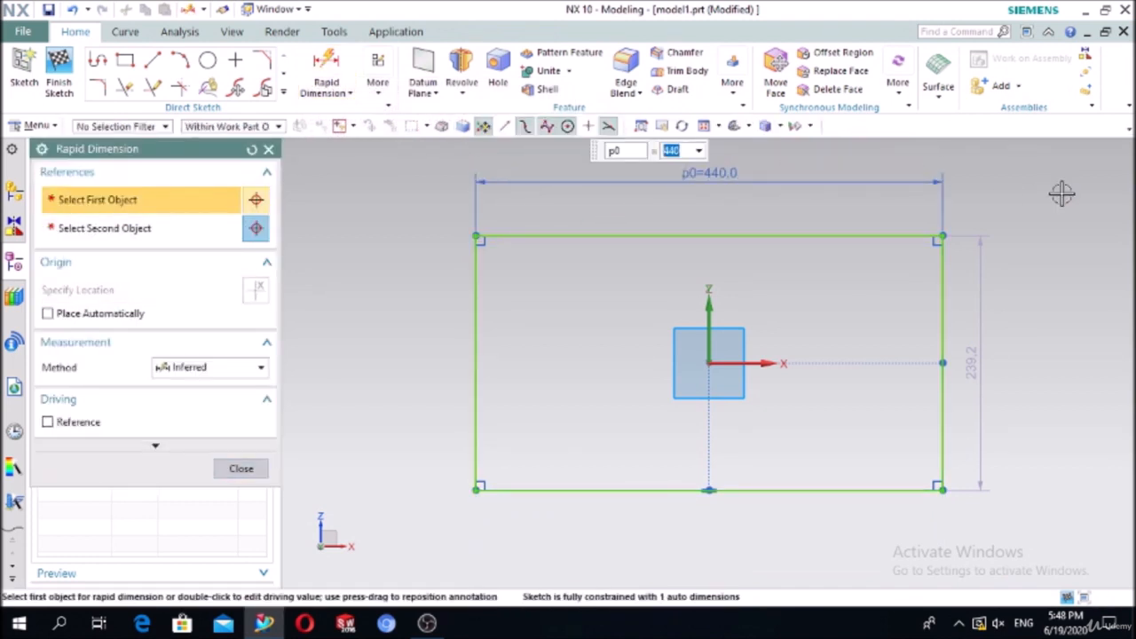
type("200")
key("Return")
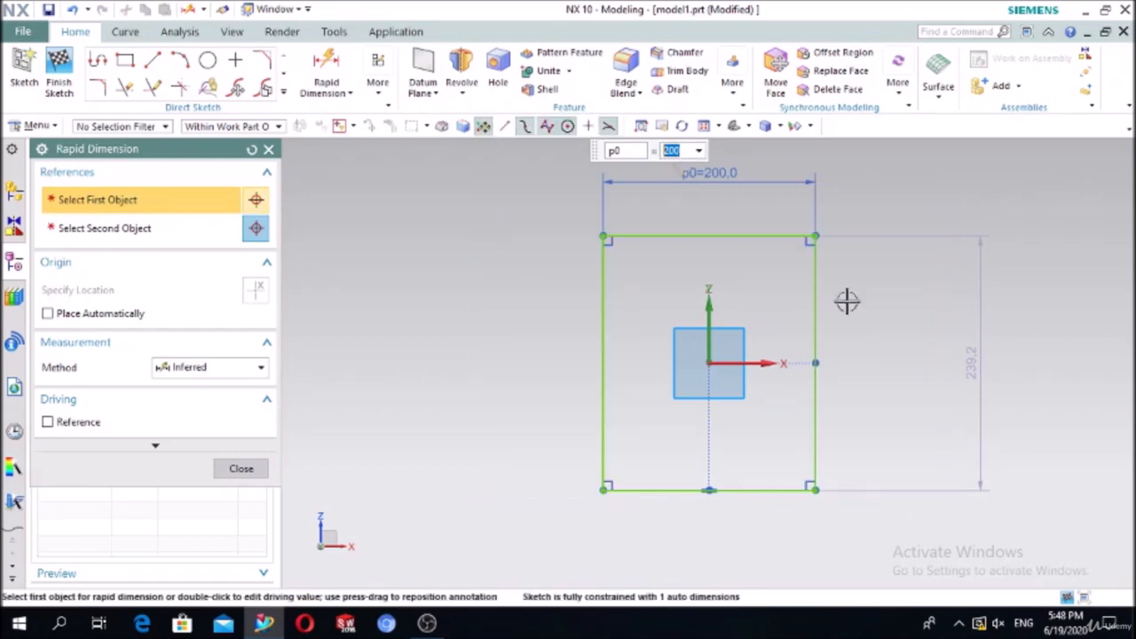
left_click(601, 380)
left_click(365, 371)
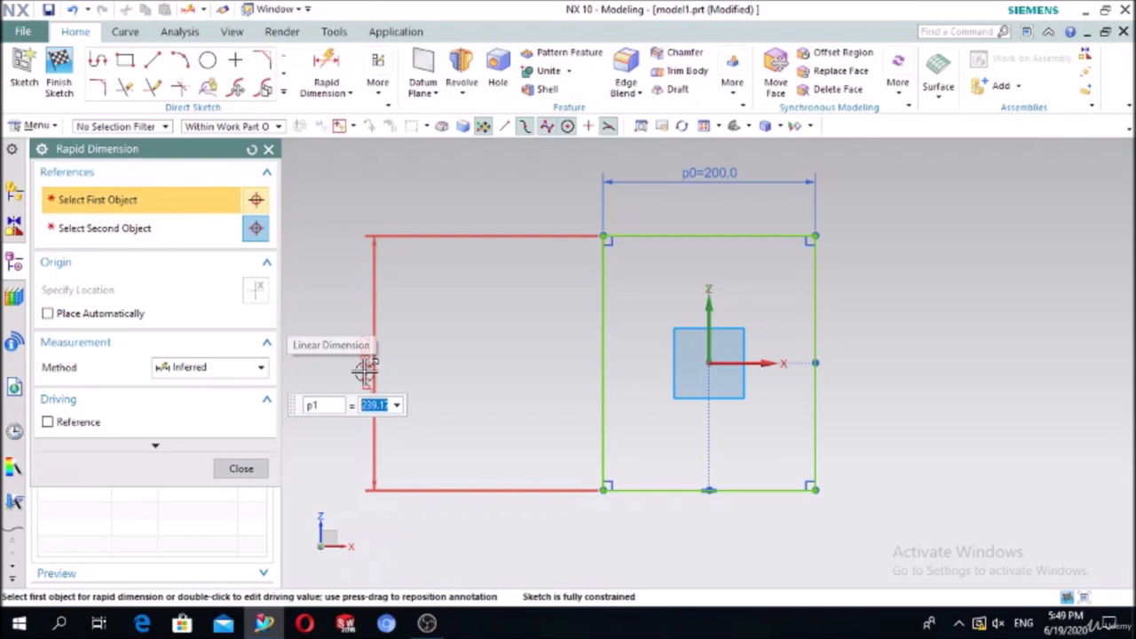
type("150")
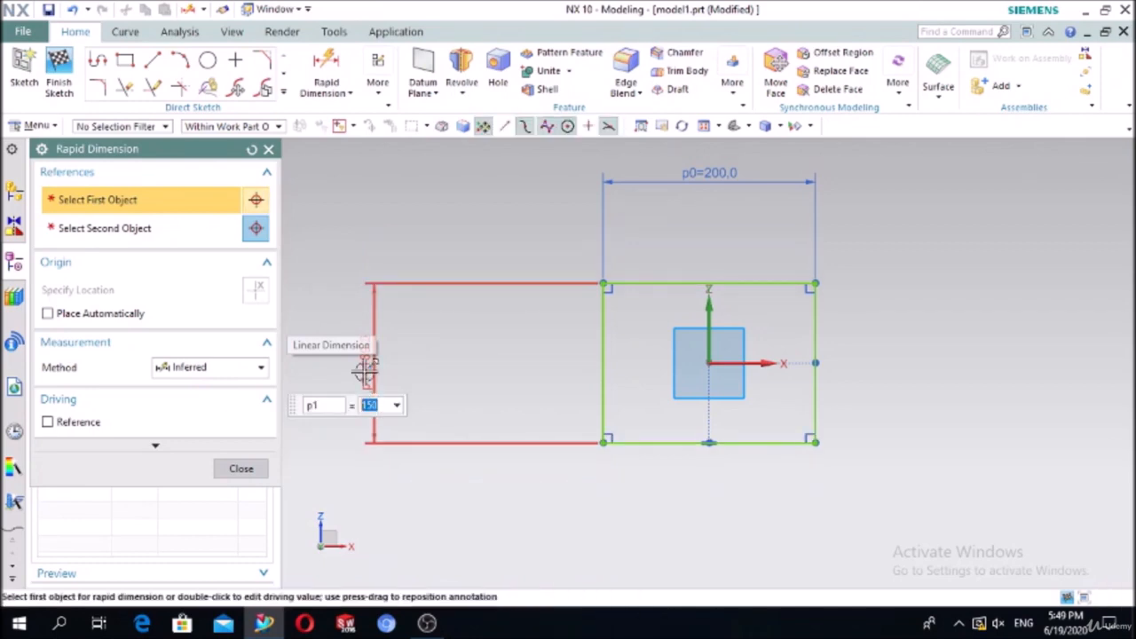
key("Return")
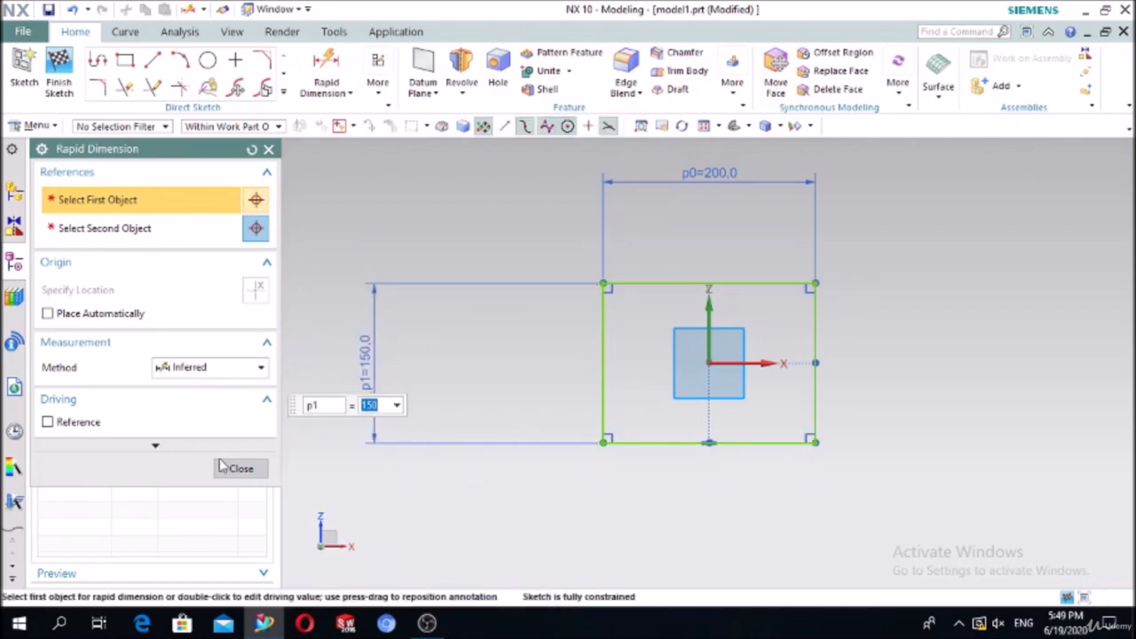
left_click(240, 467)
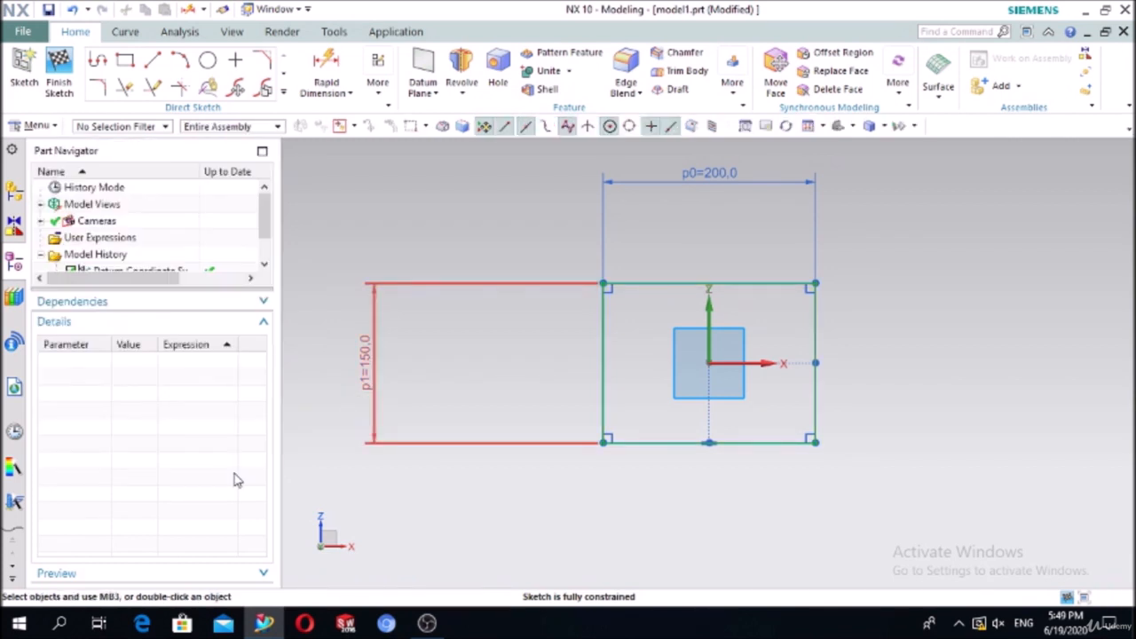
Step: Extrude the 200 × 150 rectangle with a 50 mm end distance to form the block
left_click(464, 97)
left_click(463, 116)
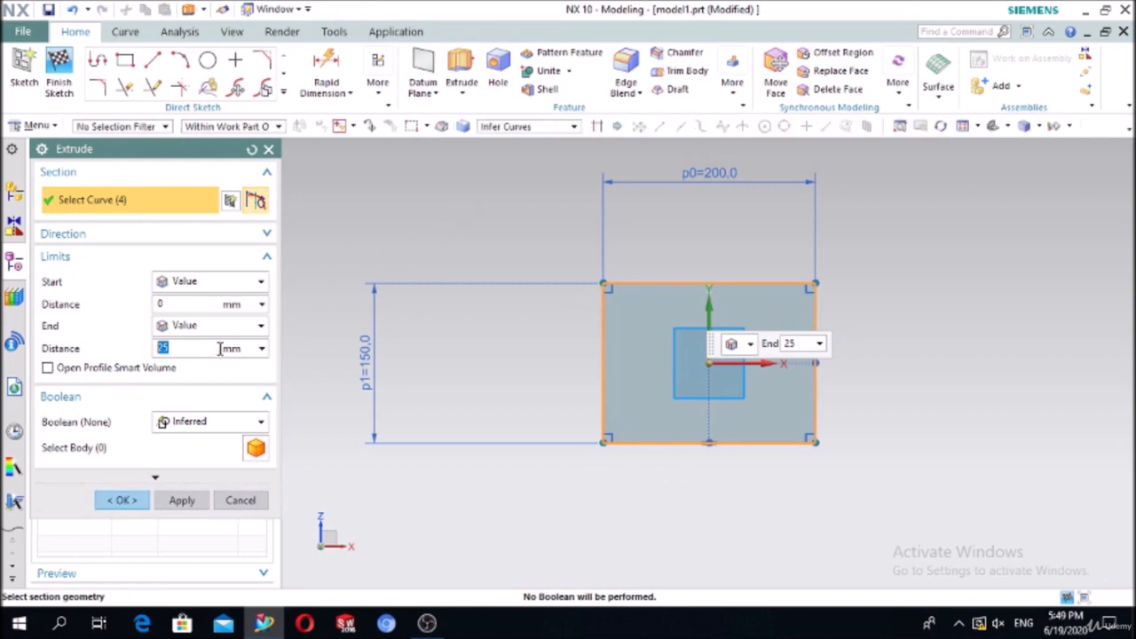
middle_click_drag(590, 462, 589, 414)
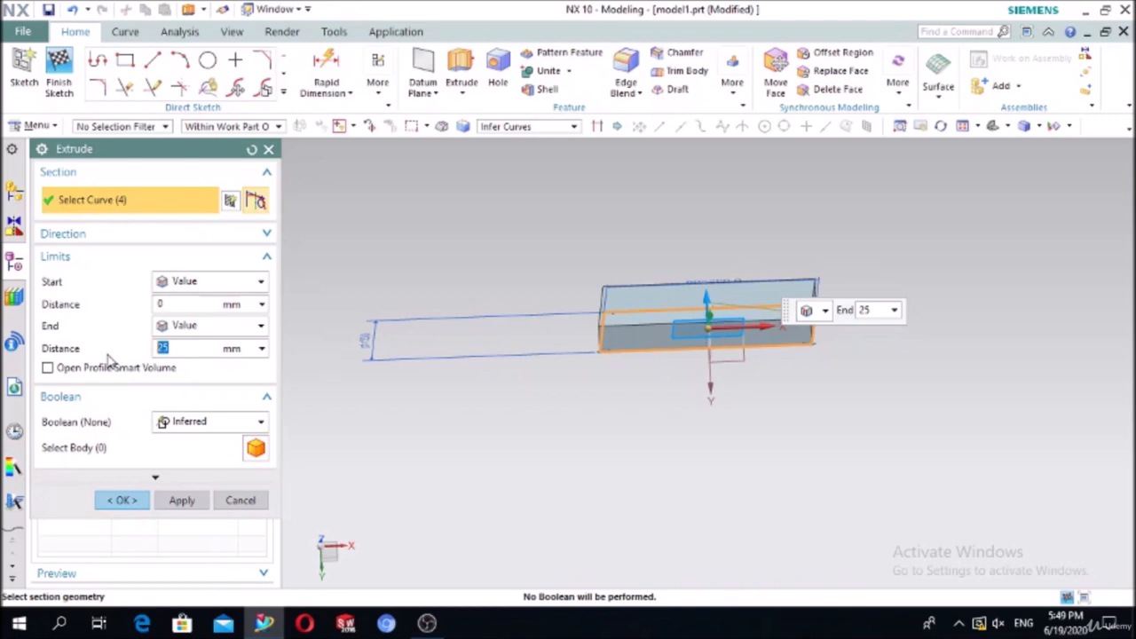
key("Return")
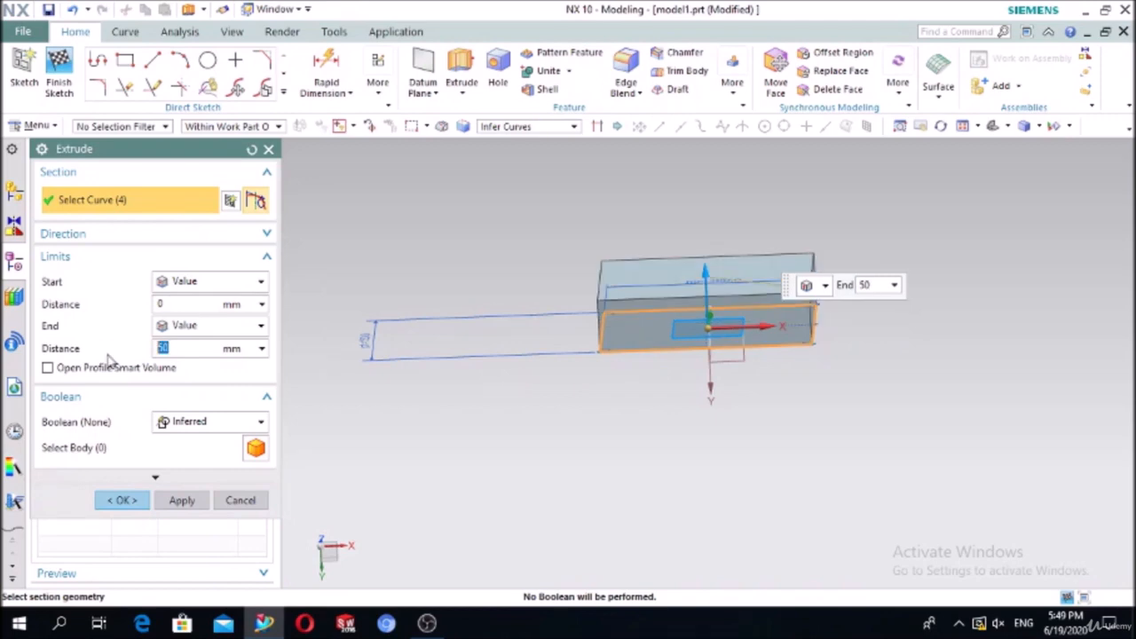
left_click(124, 501)
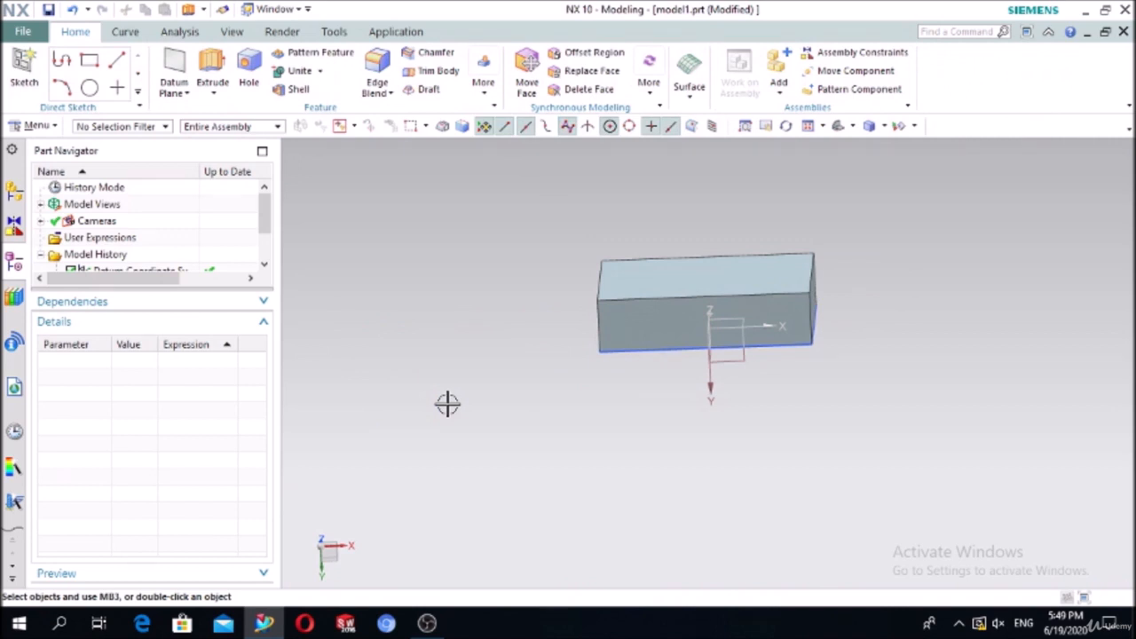
middle_click_drag(474, 345, 471, 373)
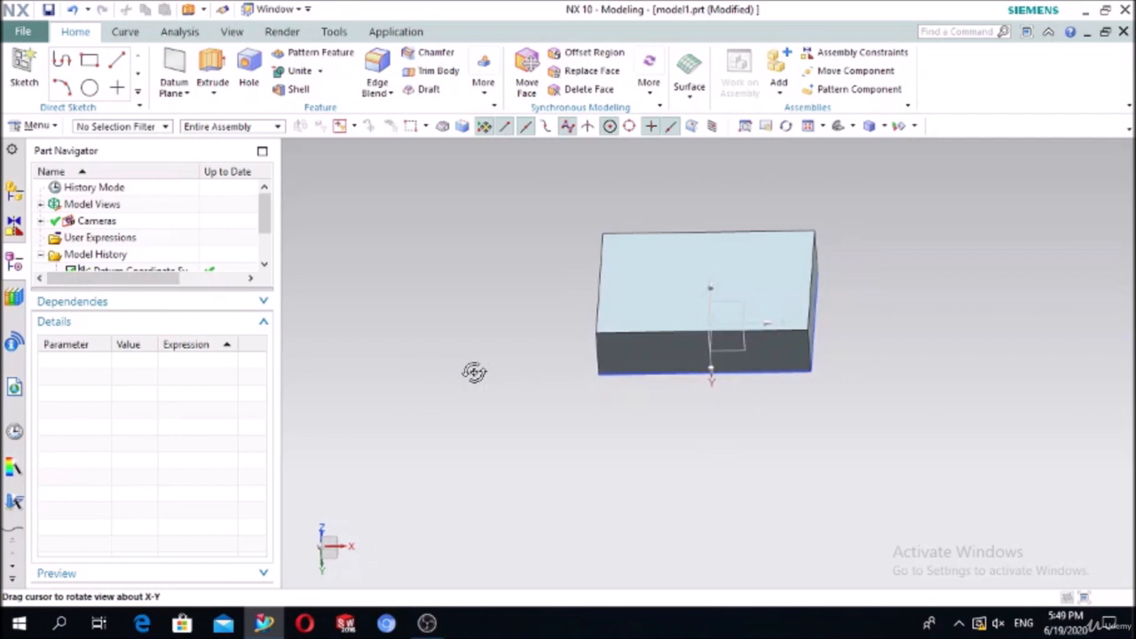
Step: Create a sketch on the block's face, choosing Face of Extrude(2)
left_click(25, 67)
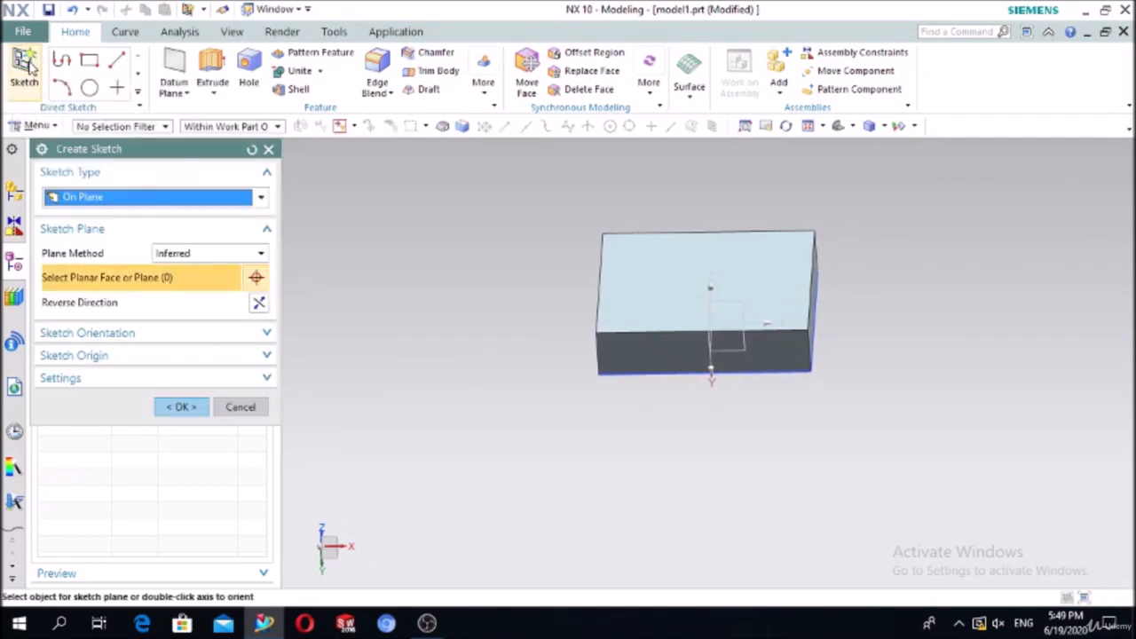
left_click(646, 282)
left_click(711, 294)
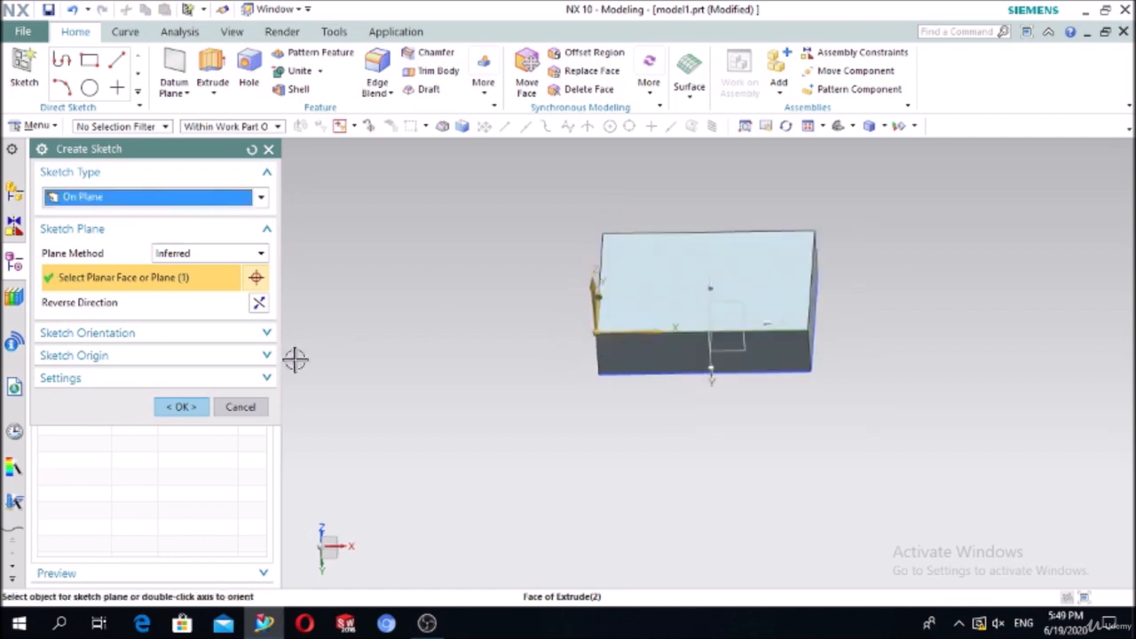
left_click(194, 408)
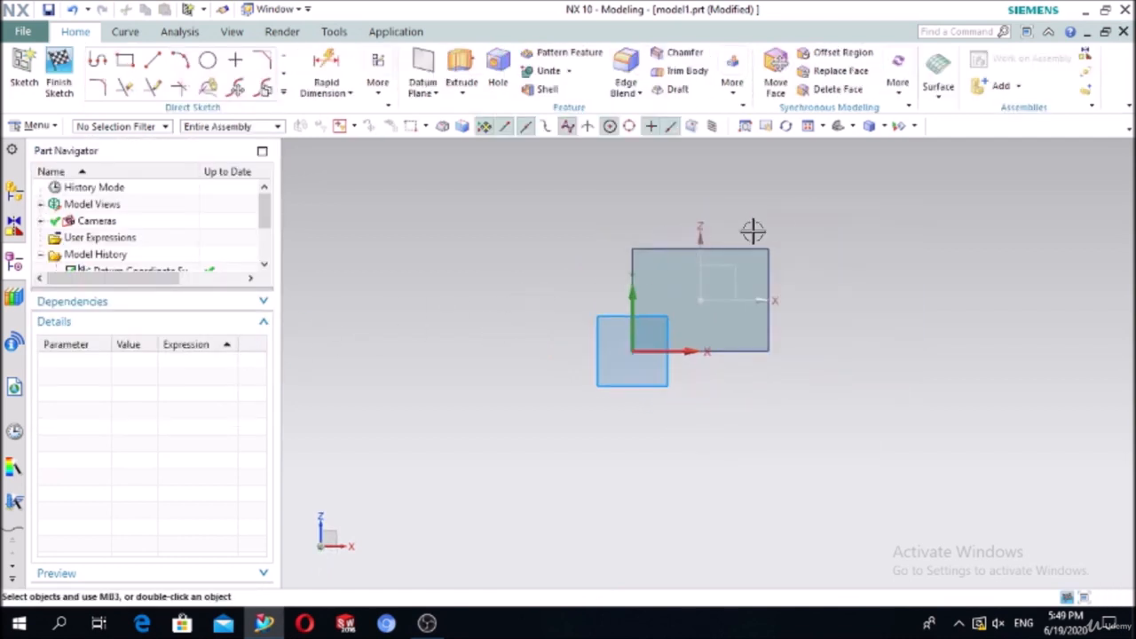
scroll(753, 230, "up", 3)
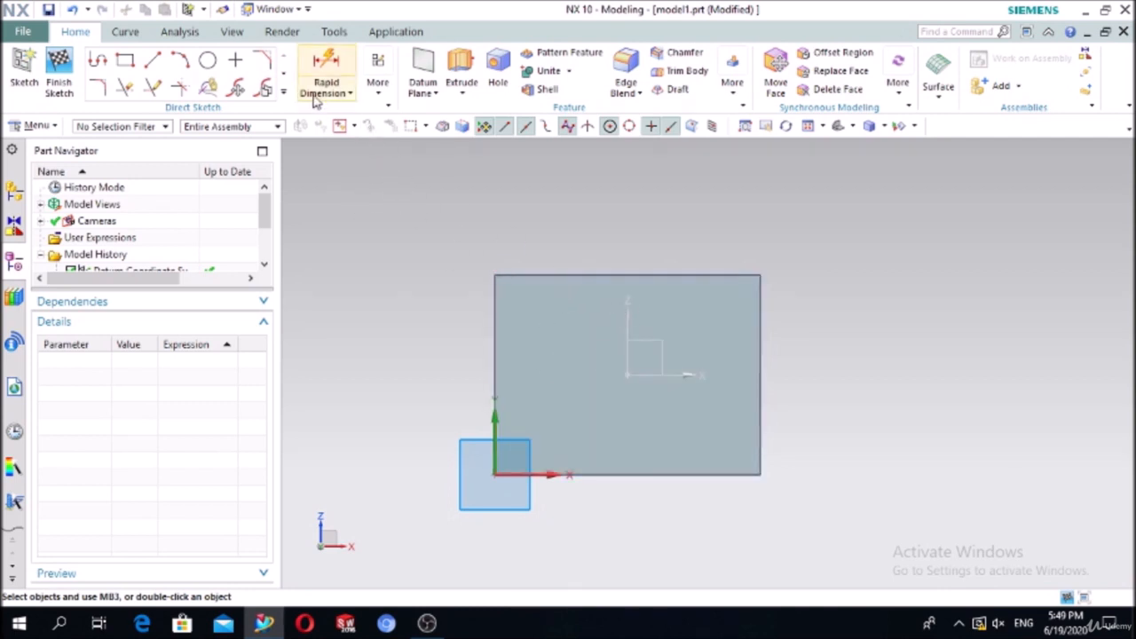
Step: Draw a half-circle arc with both ends on the face's bottom edge
left_click(183, 60)
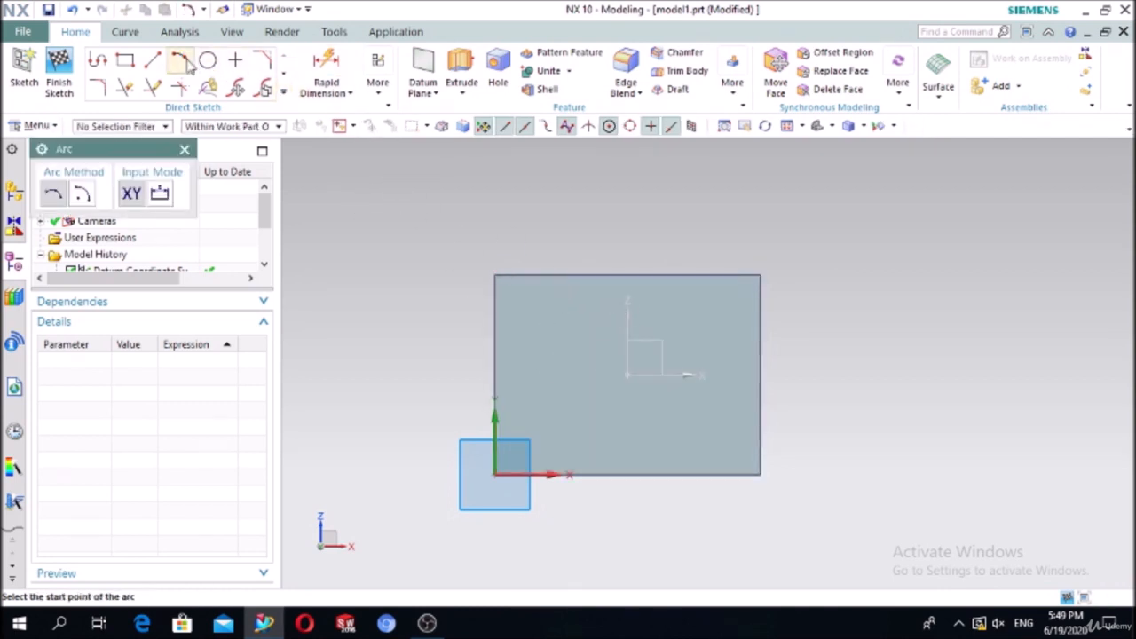
left_click(579, 474)
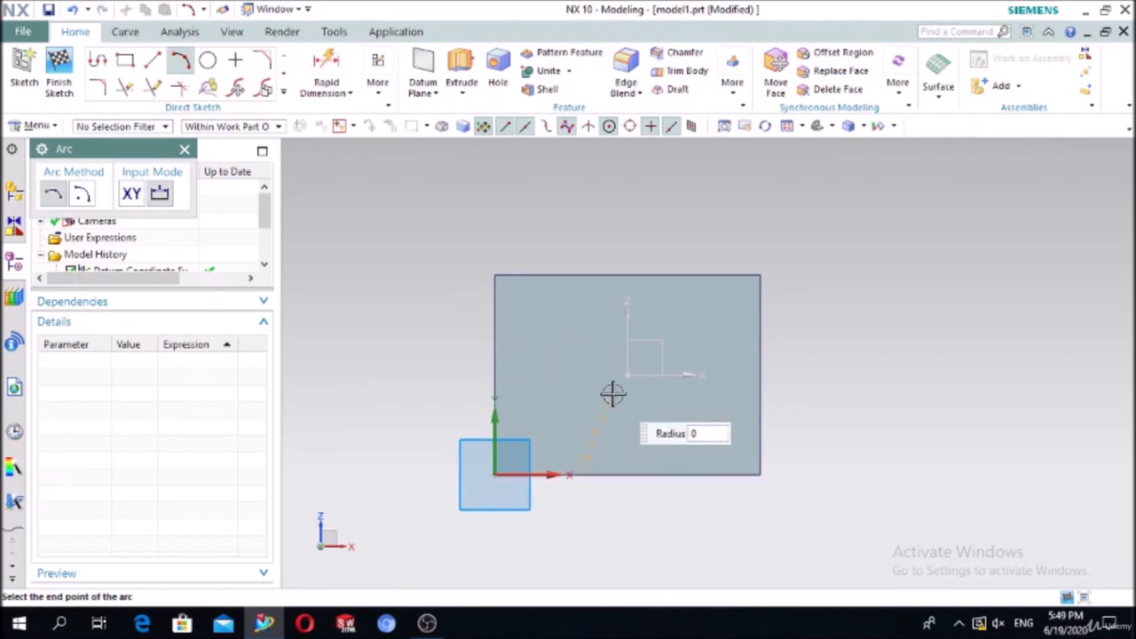
left_click(684, 473)
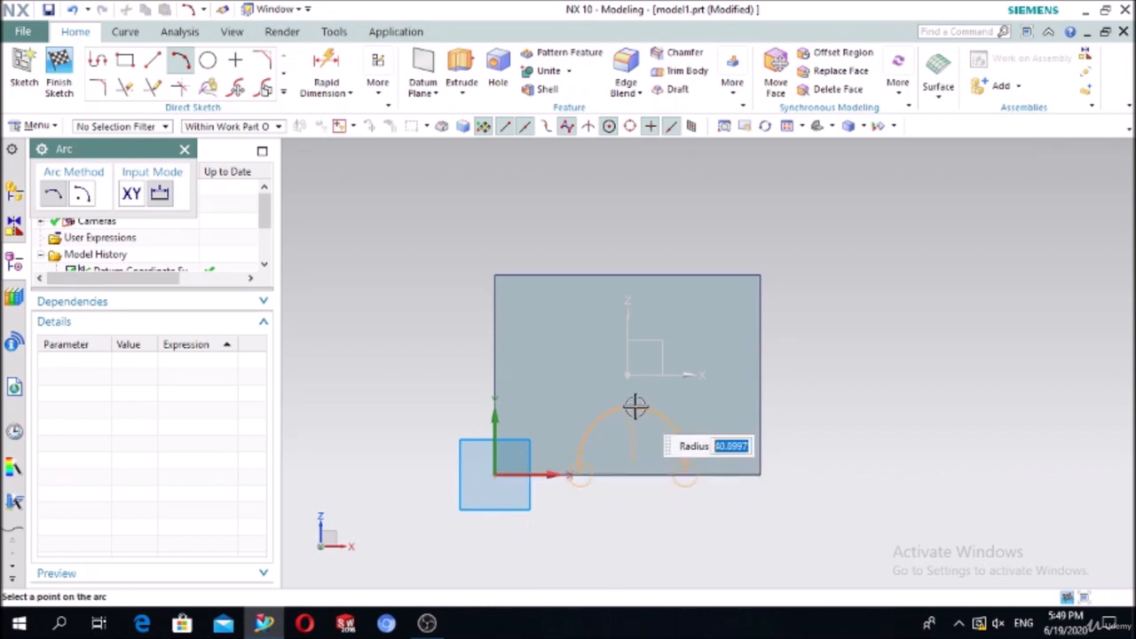
left_click(635, 406)
key("Escape")
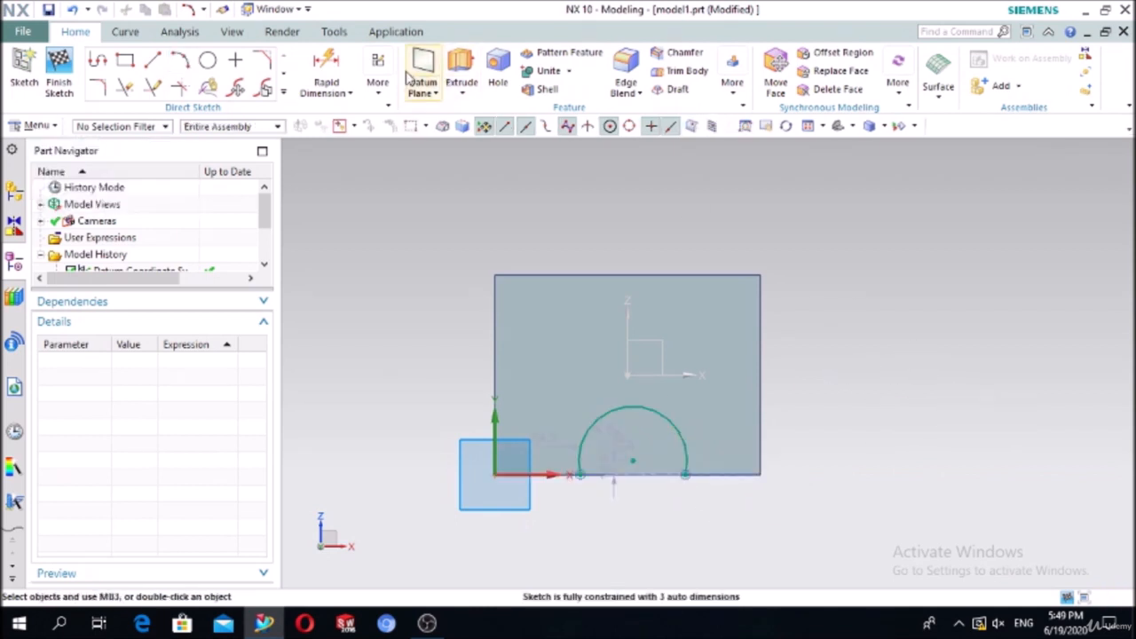
Step: Attempt to dimension the arc with Rapid Dimension, then open the dimension type list
left_click(345, 70)
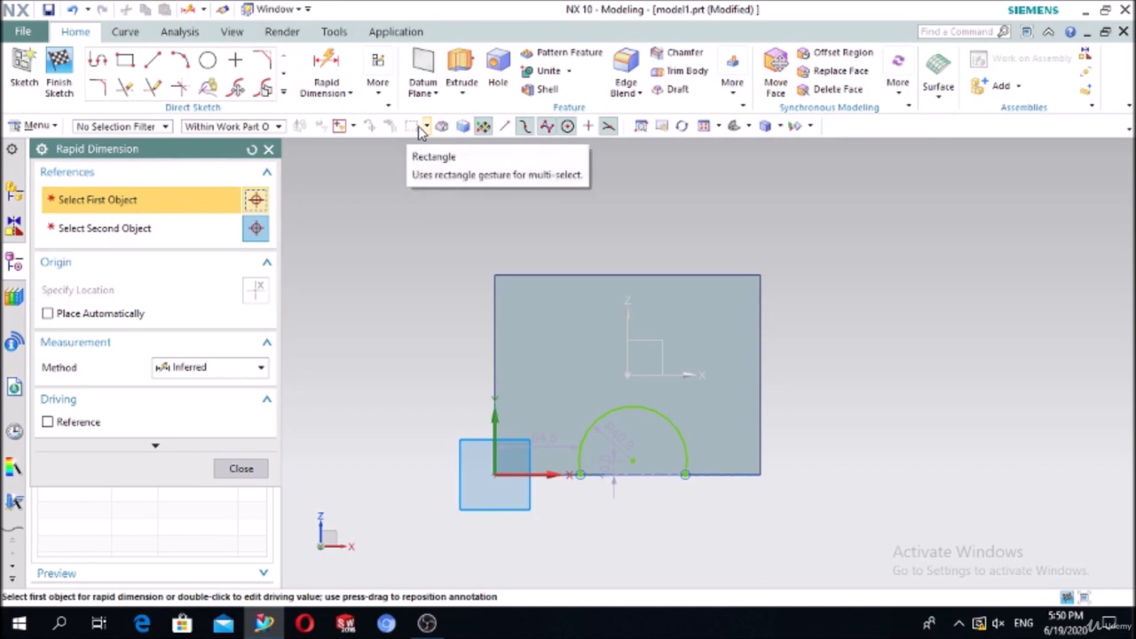
left_click(583, 431)
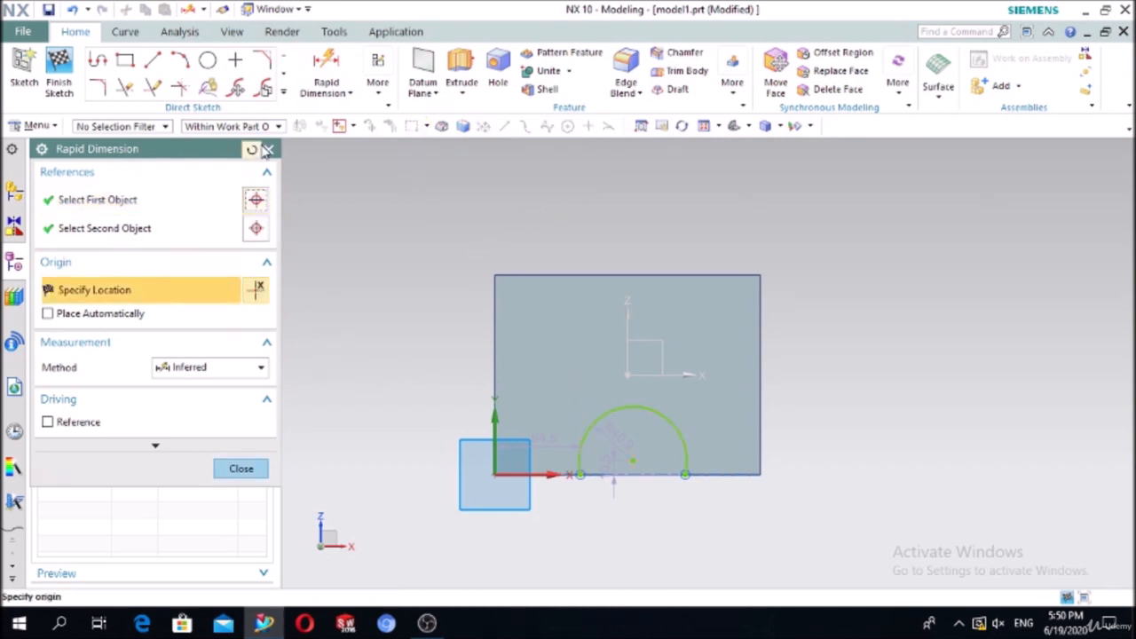
left_click(261, 149)
left_click(269, 150)
left_click(334, 63)
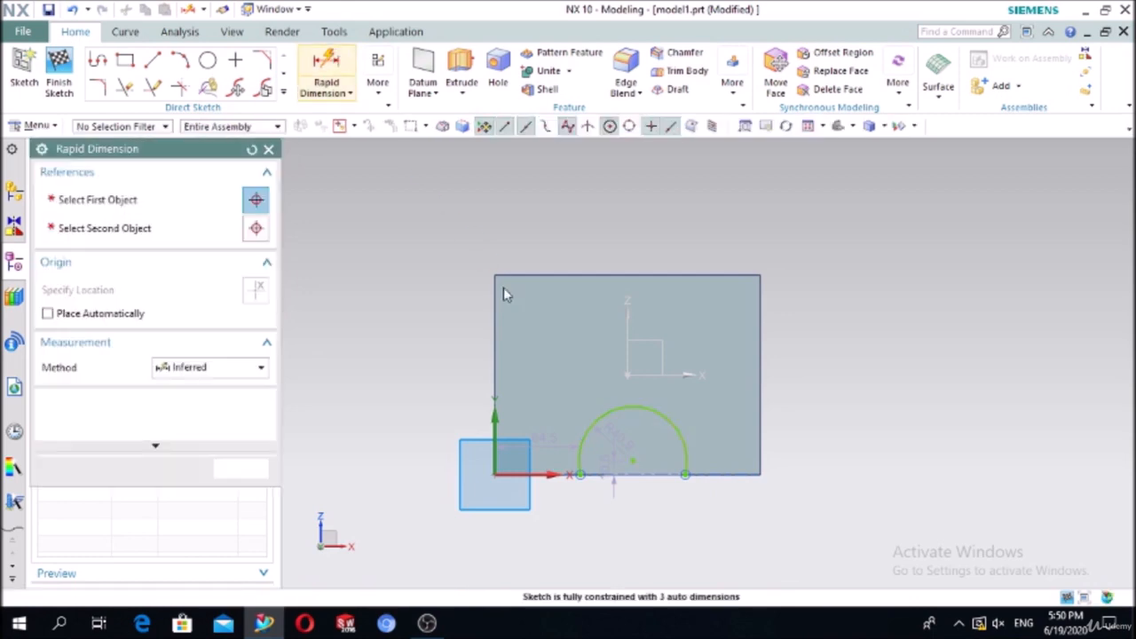
left_click(593, 408)
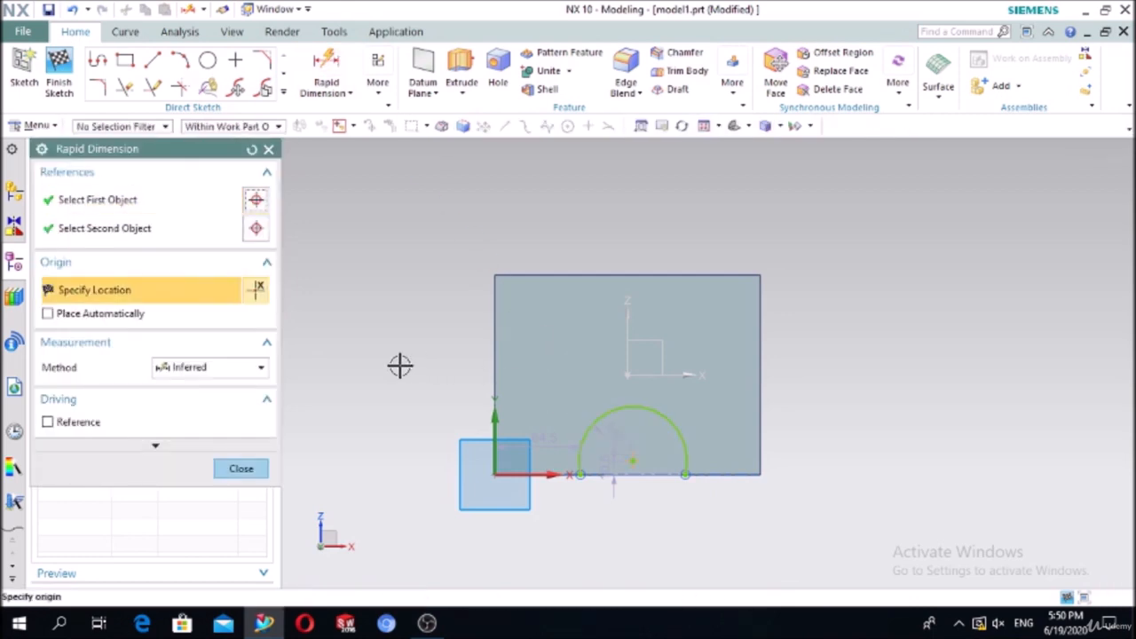
key("Escape")
left_click(326, 69)
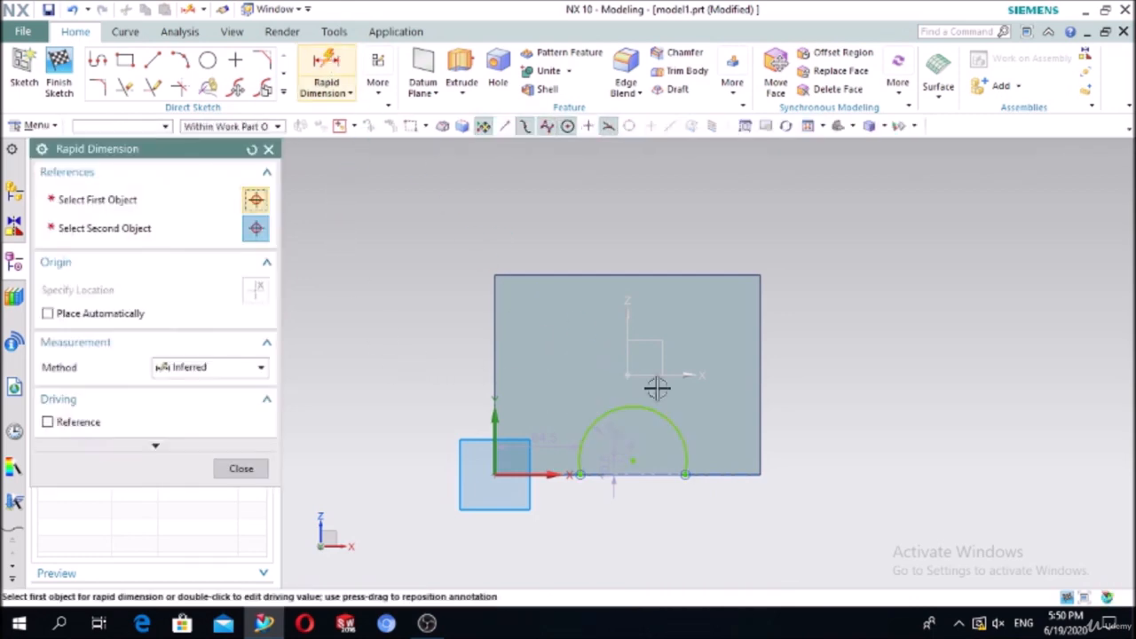
left_click(681, 435)
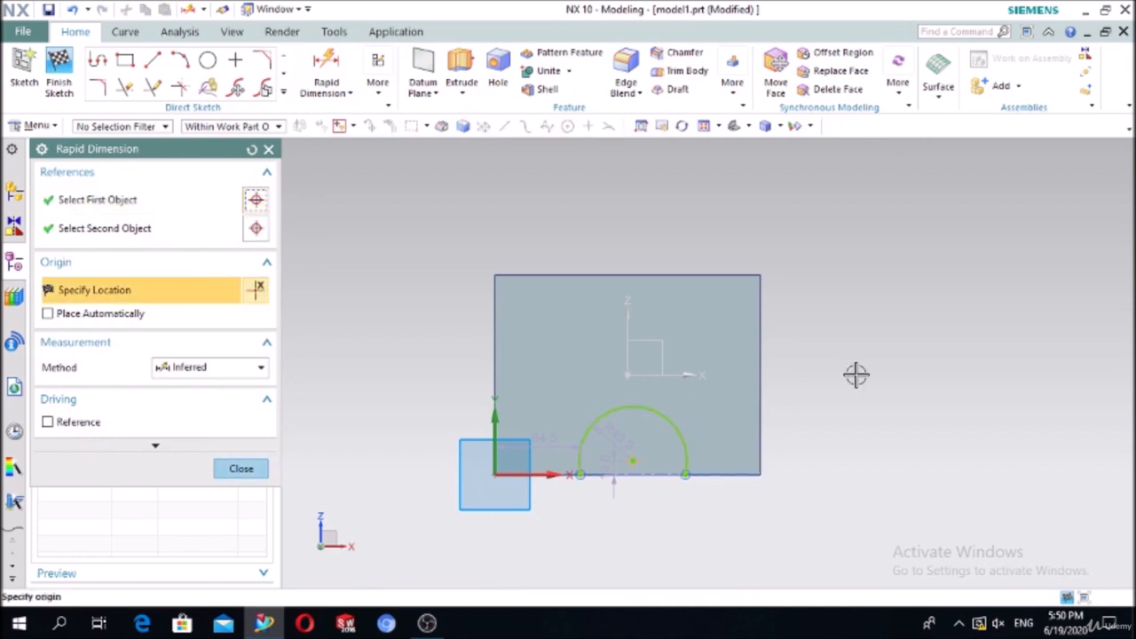
left_click(268, 149)
left_click(337, 93)
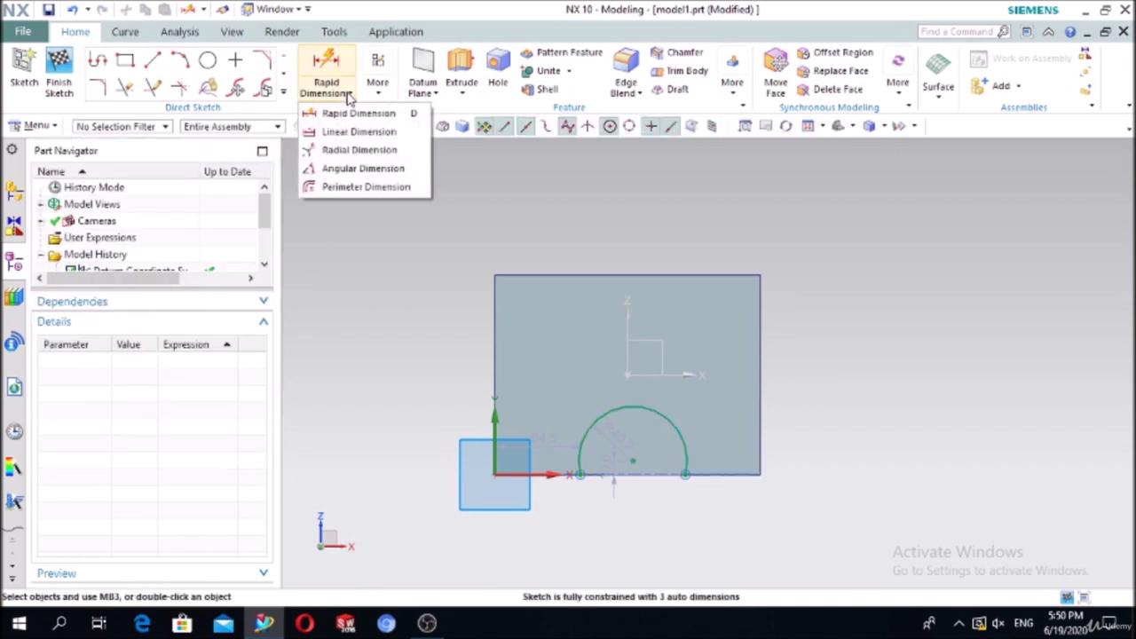
Step: Give the arc a 90 diameter with a Radial Dimension
left_click(351, 151)
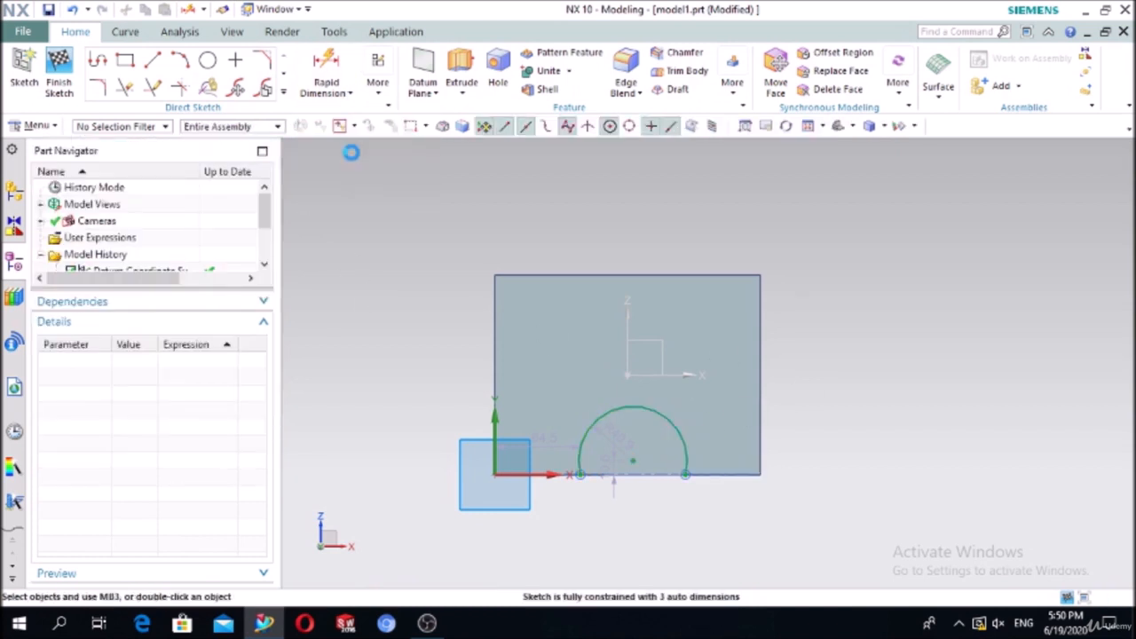
left_click(681, 432)
left_click(939, 334)
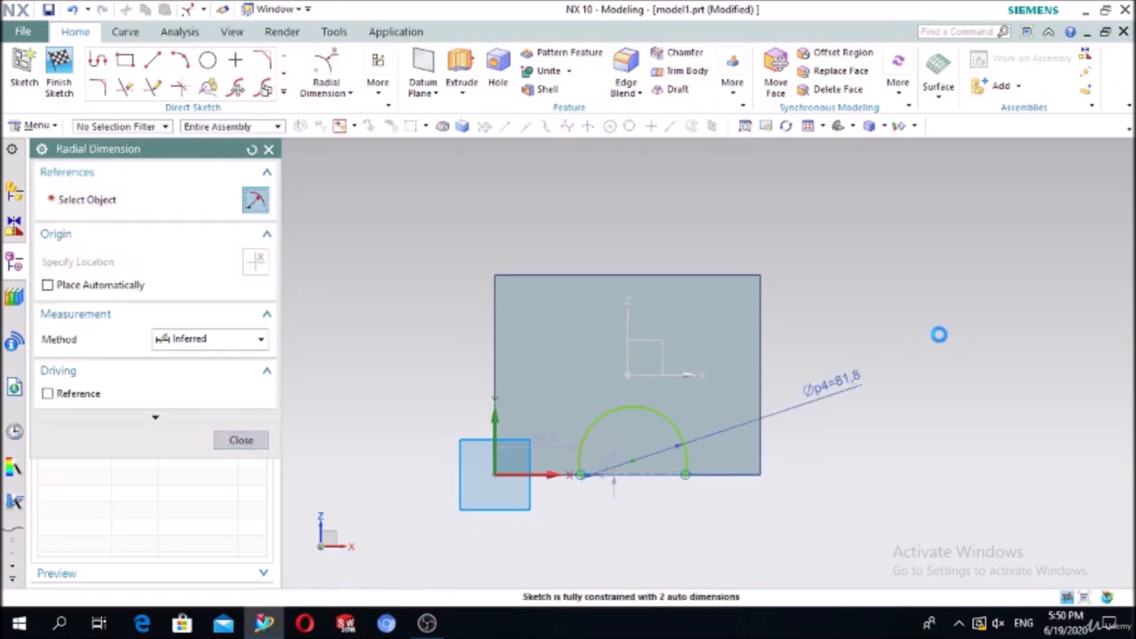
type("90")
key("Return")
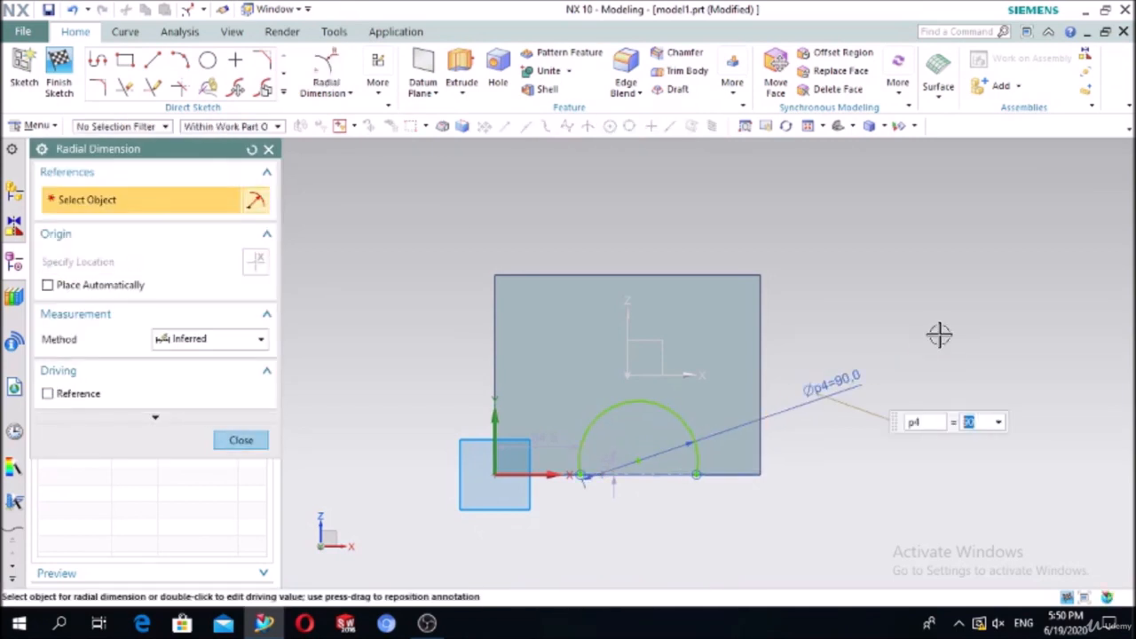
left_click(234, 440)
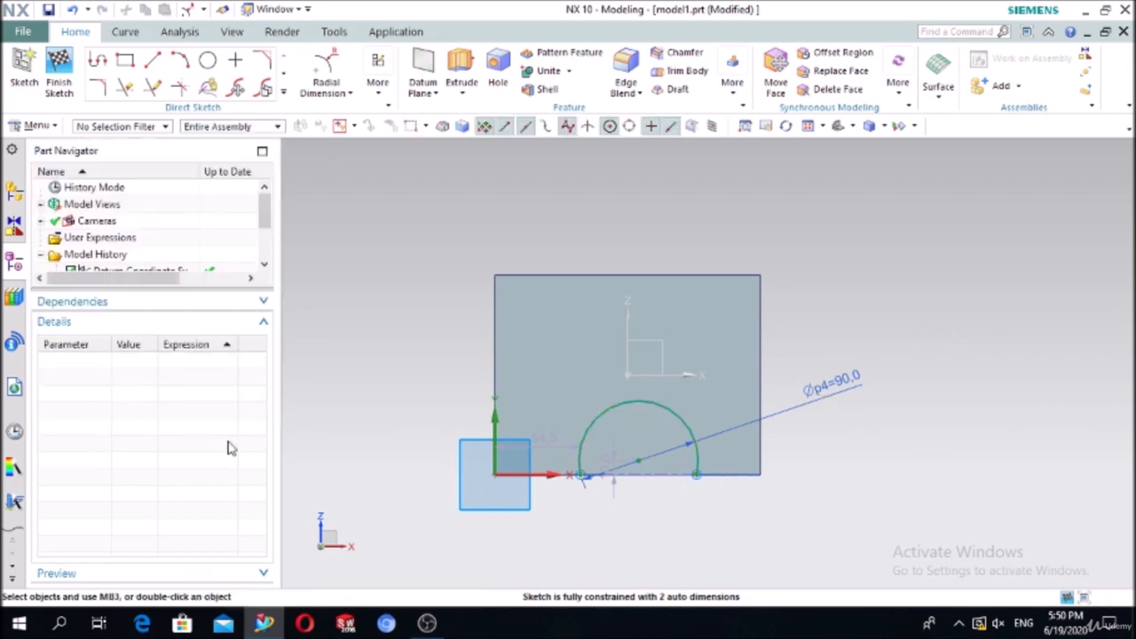
Step: Make the arc's two endpoints symmetric about the sketch's vertical axis
left_click(379, 88)
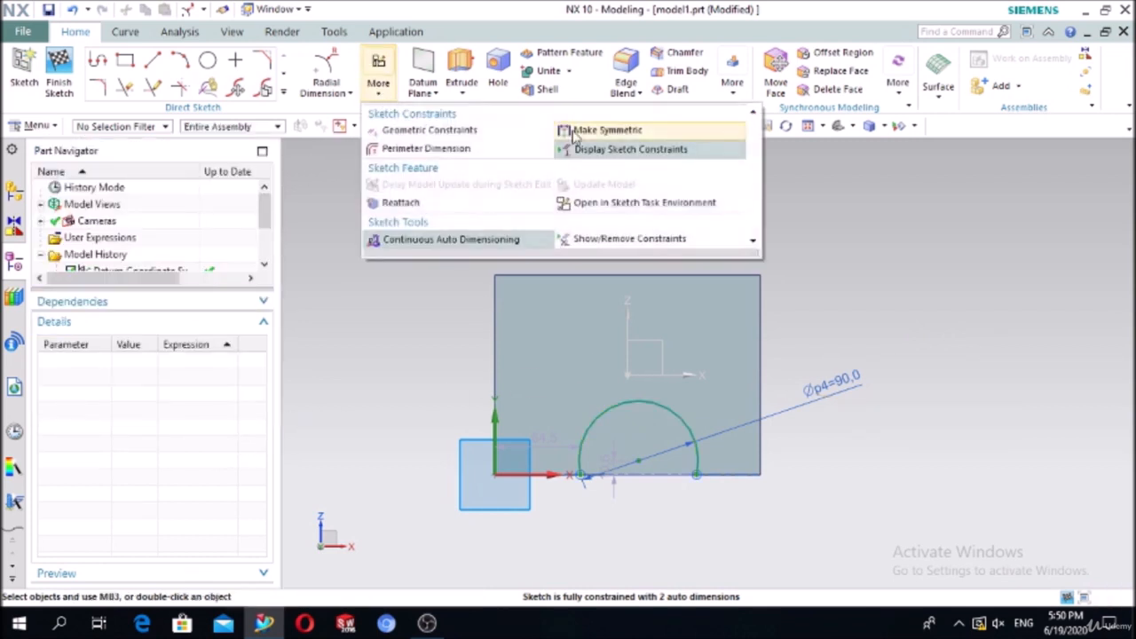
left_click(574, 131)
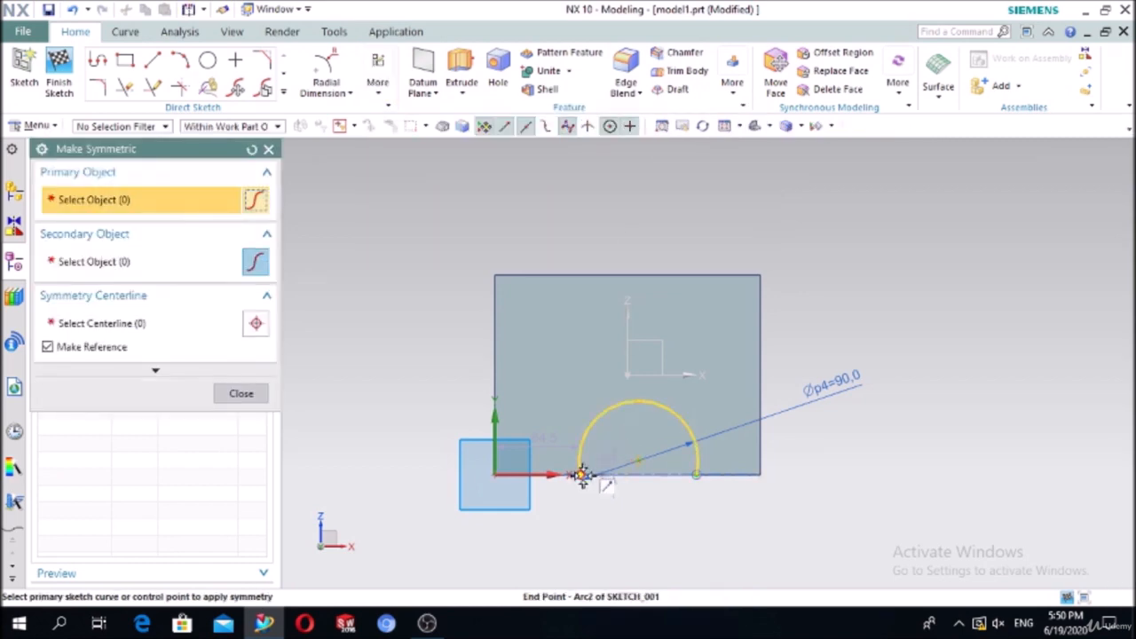
left_click(579, 475)
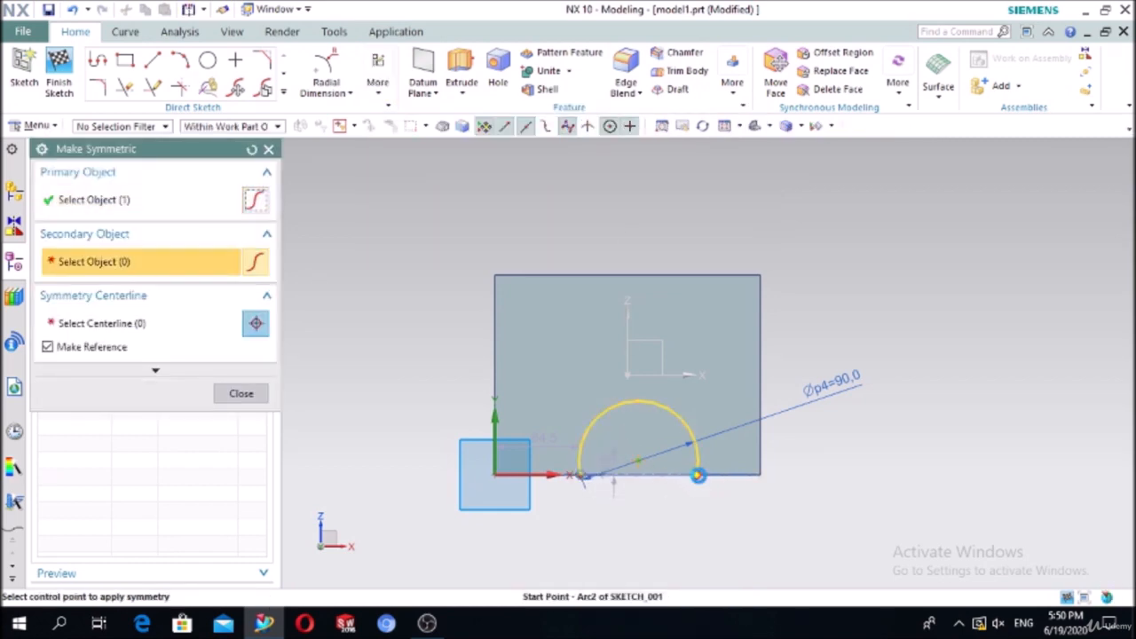
left_click(696, 475)
left_click(629, 311)
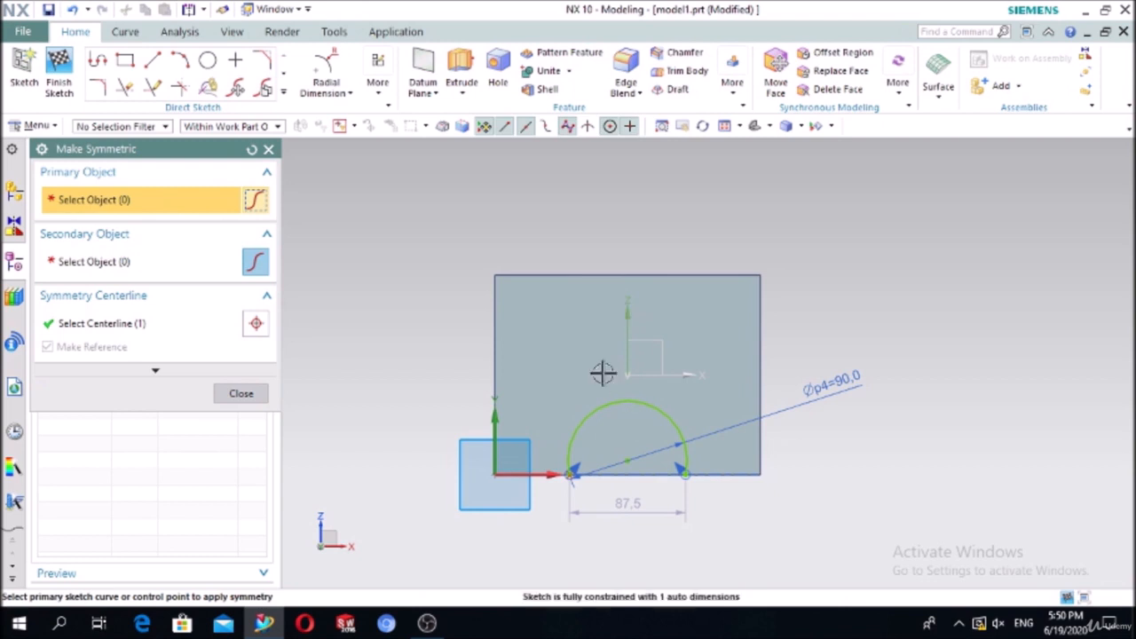
left_click(232, 393)
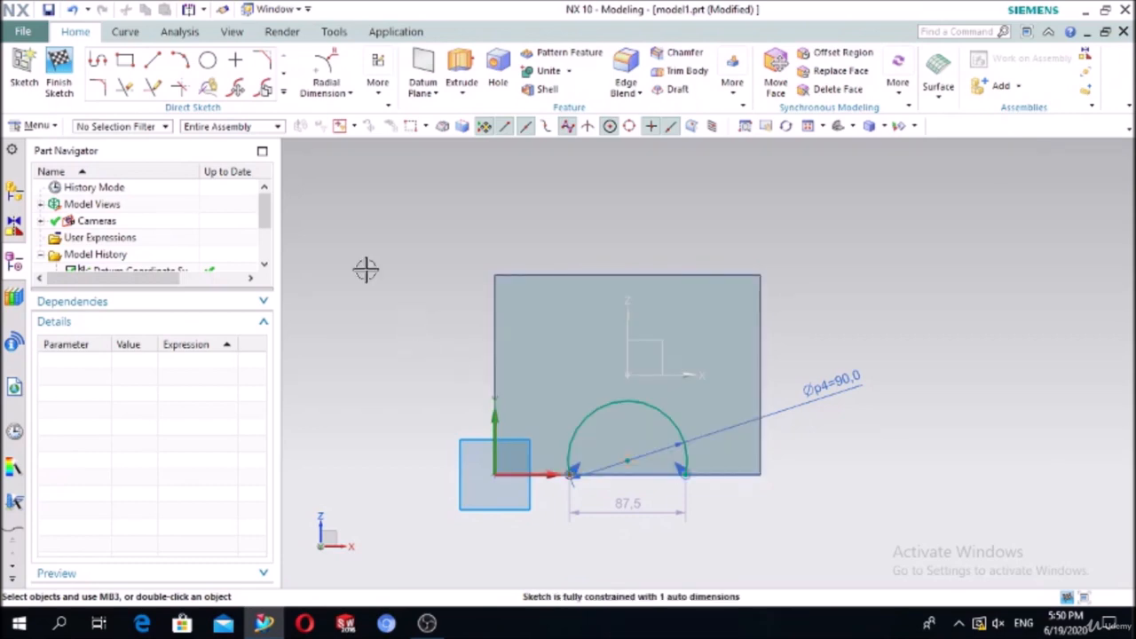
Step: Draw a straight line from the arc's left end to its right end, closing the semicircle
left_click(156, 62)
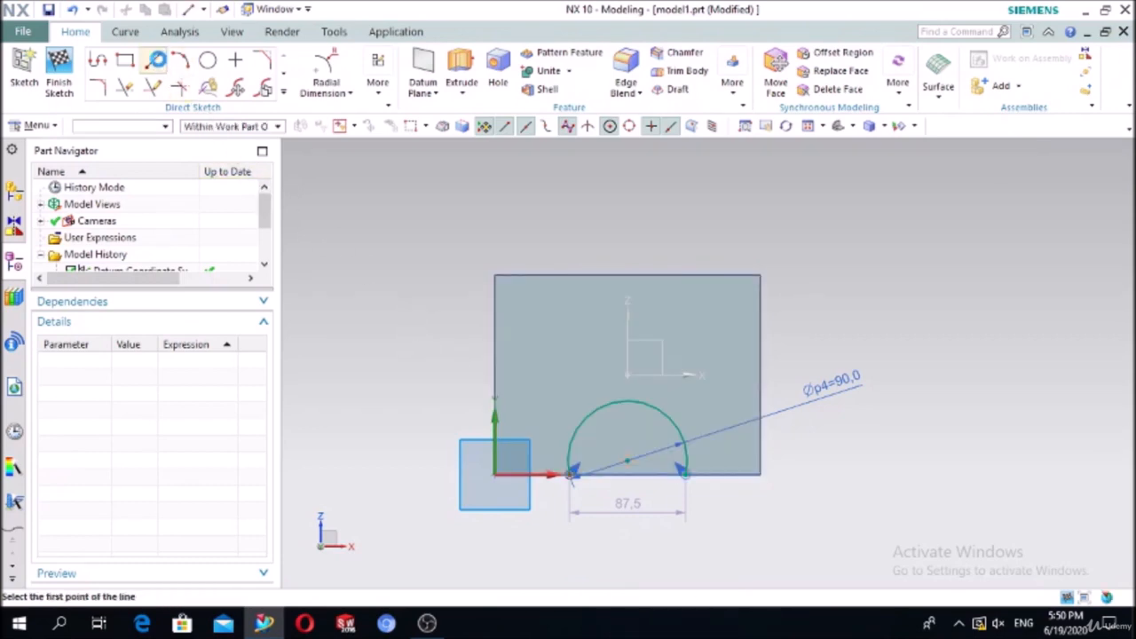
scroll(573, 489, "up", 3)
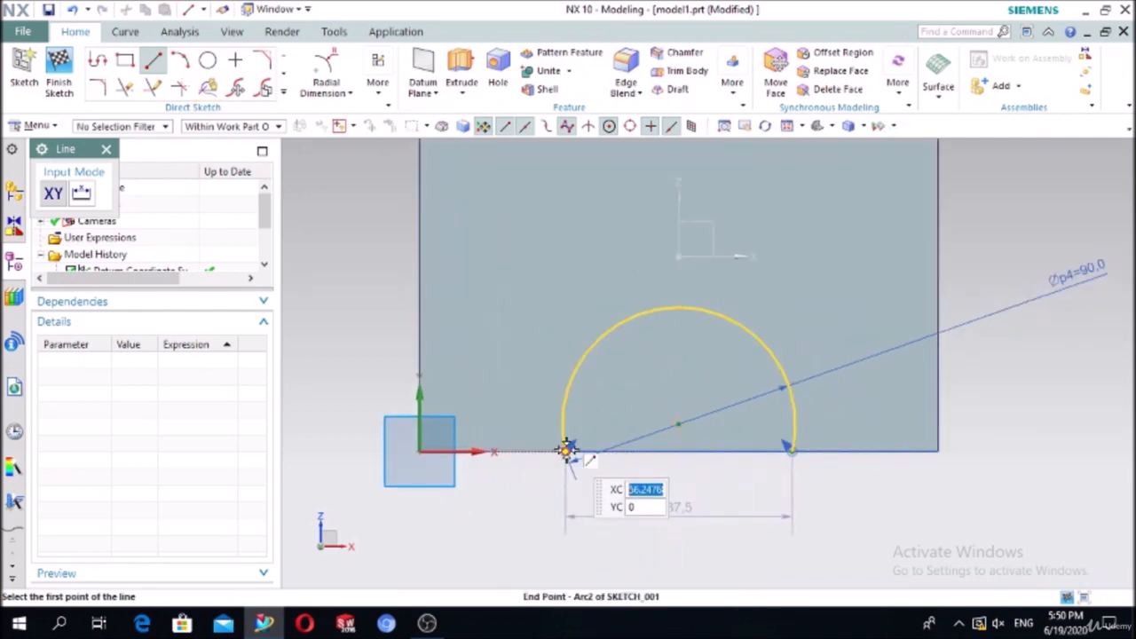
left_click(567, 451)
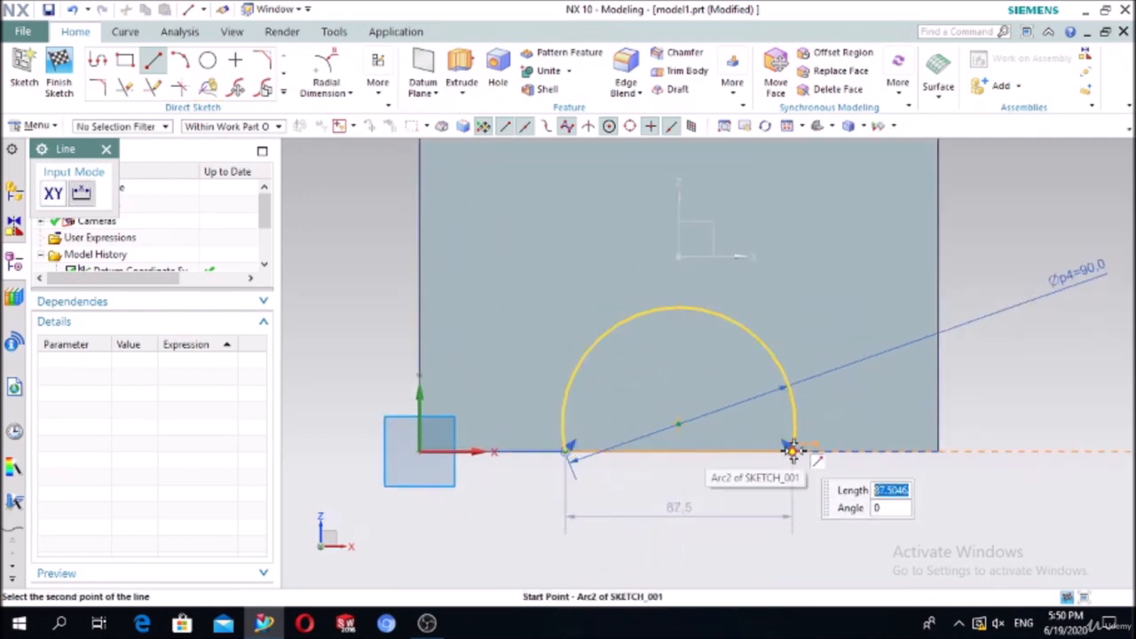
left_click(790, 451)
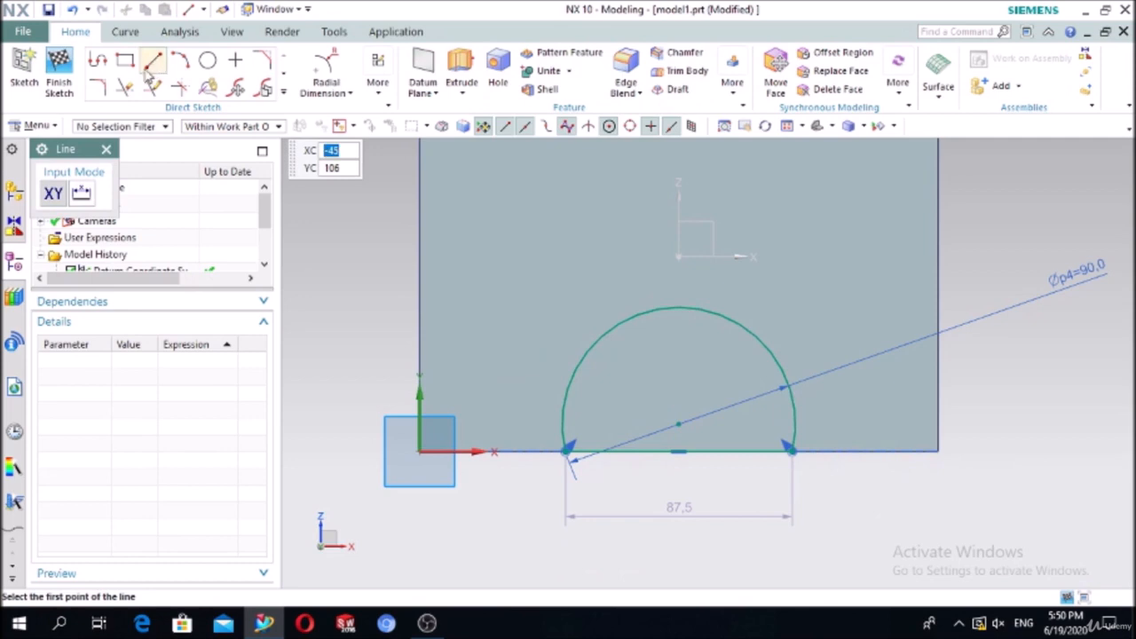
left_click(106, 149)
middle_click_drag(385, 360, 371, 331)
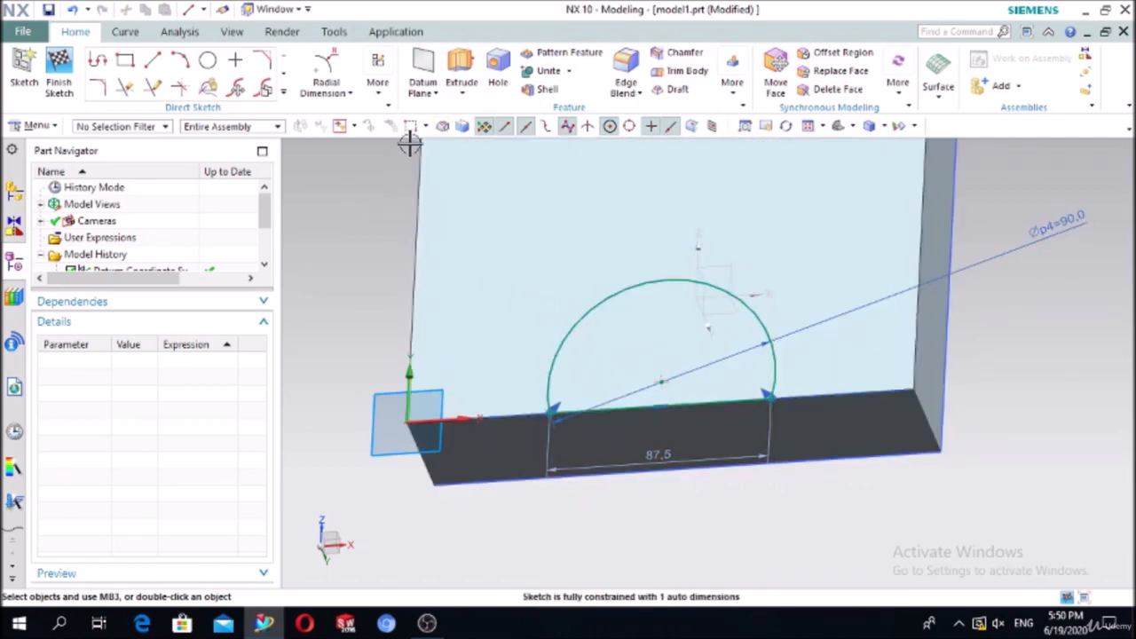
left_click(461, 71)
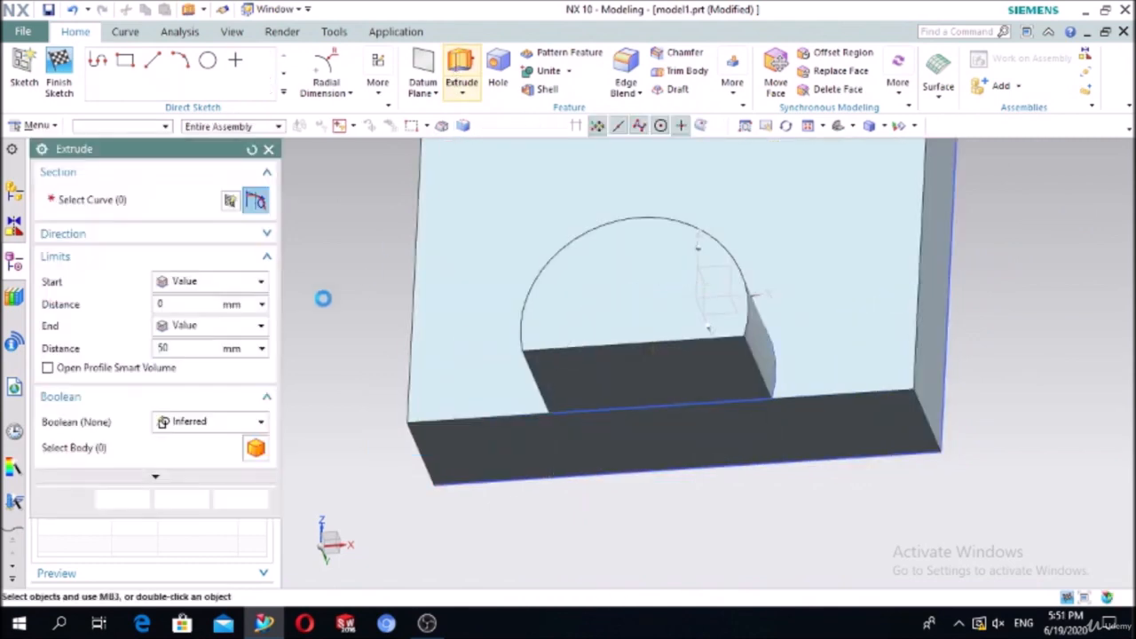
Step: Inspect the block from a new angle and close the Extrude dialog without changes
middle_click_drag(319, 327, 373, 309)
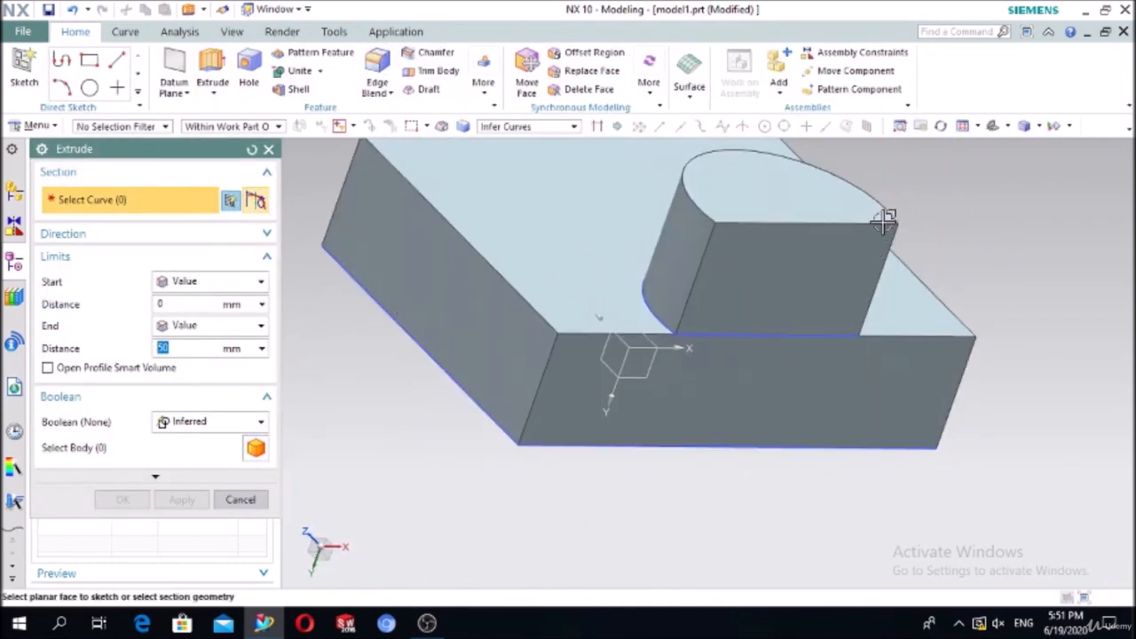
scroll(892, 203, "down", 2)
scroll(852, 342, "down", 1)
scroll(847, 228, "up", 3)
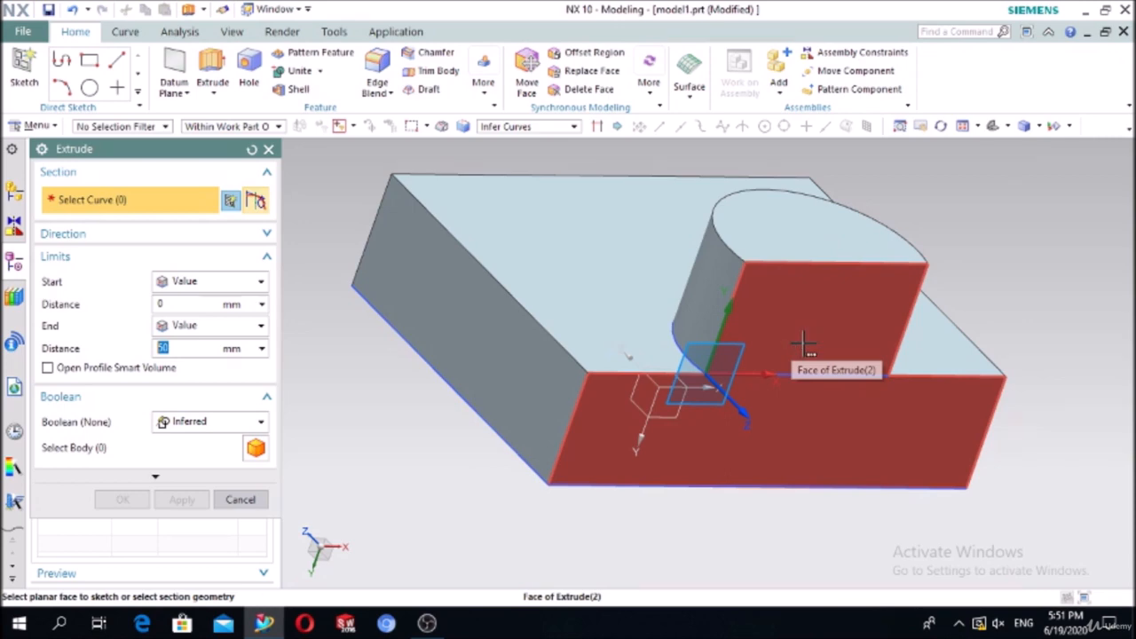
left_click(270, 148)
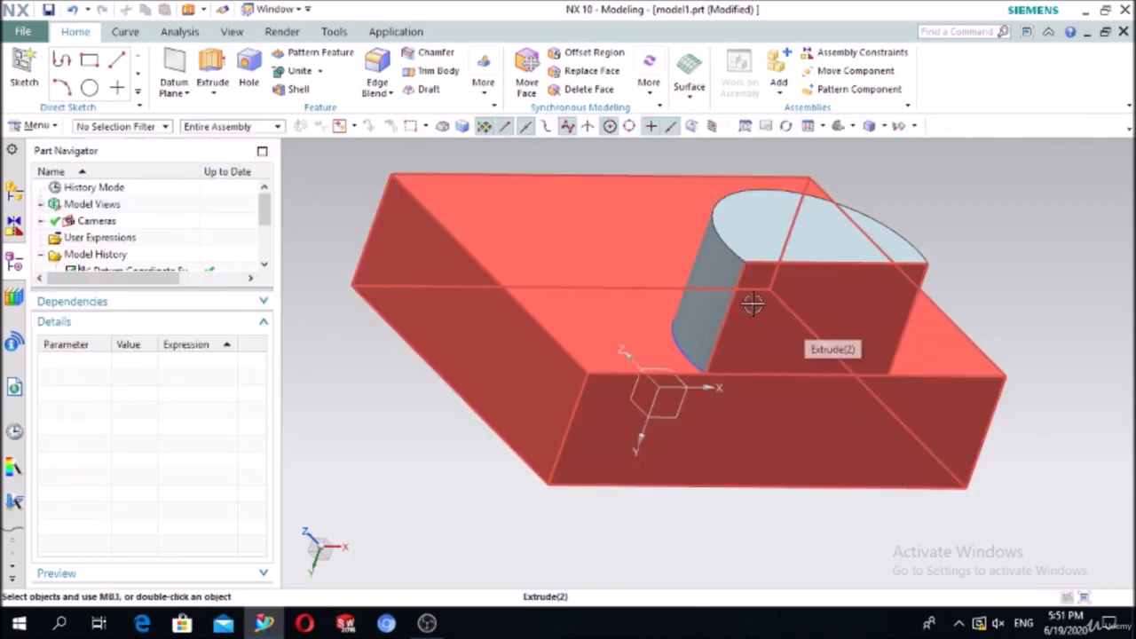
Step: Delete the half-cylinder extrusion Extrude (4) and start a fresh extrusion
left_click(730, 234)
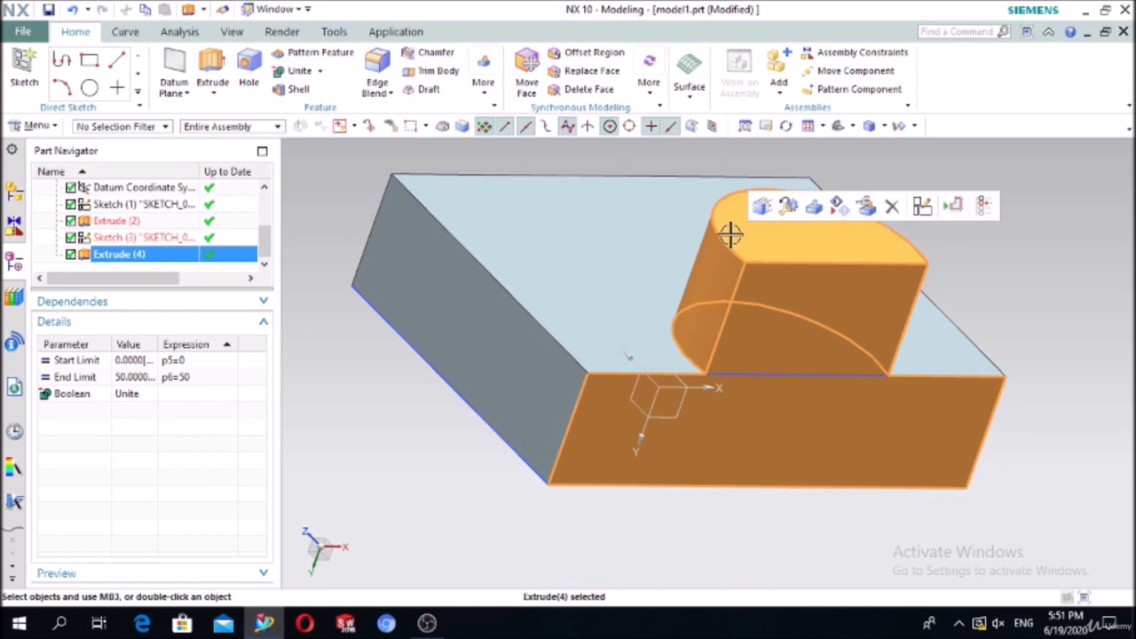
key("Delete")
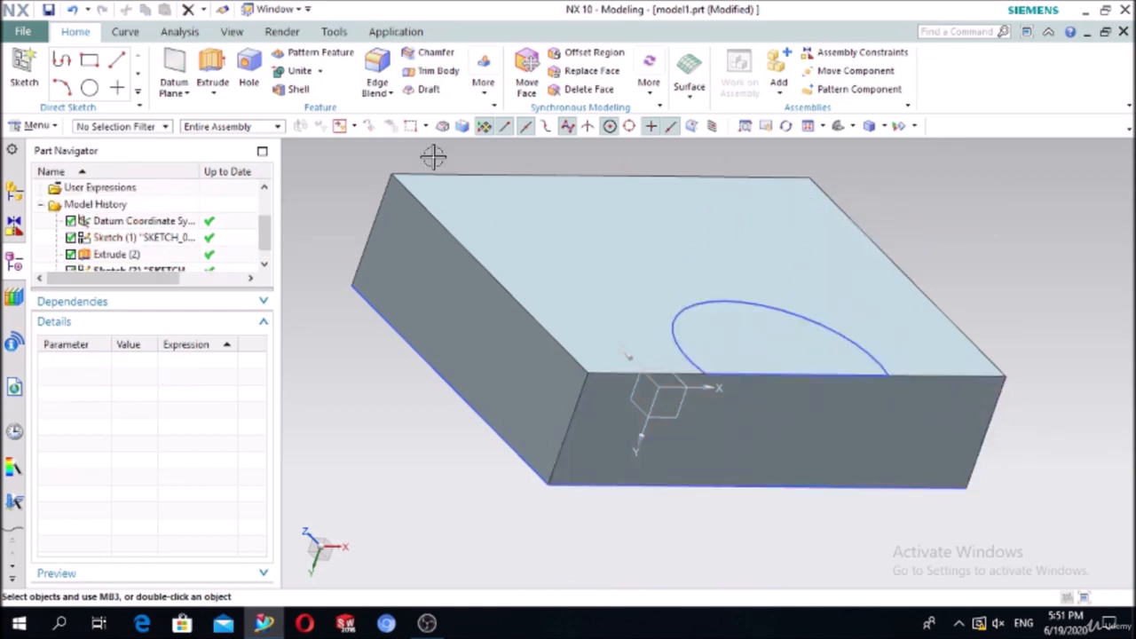
left_click(213, 64)
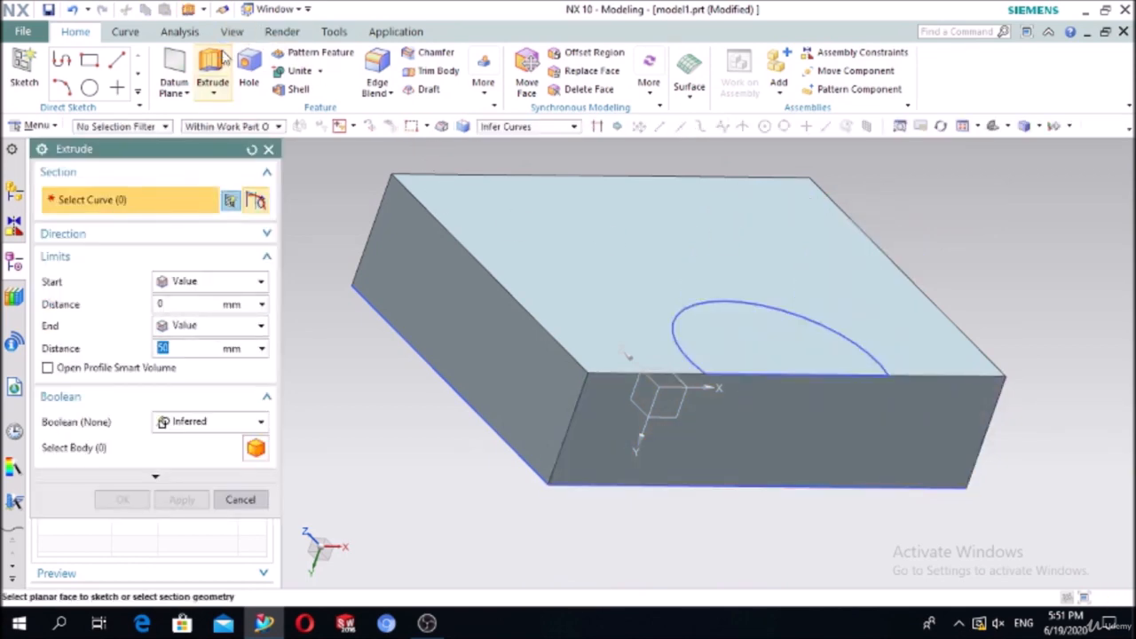
Step: Extrude the semicircle outline 0 to 50 mm with Boolean set to Unite with the block
left_click(674, 326)
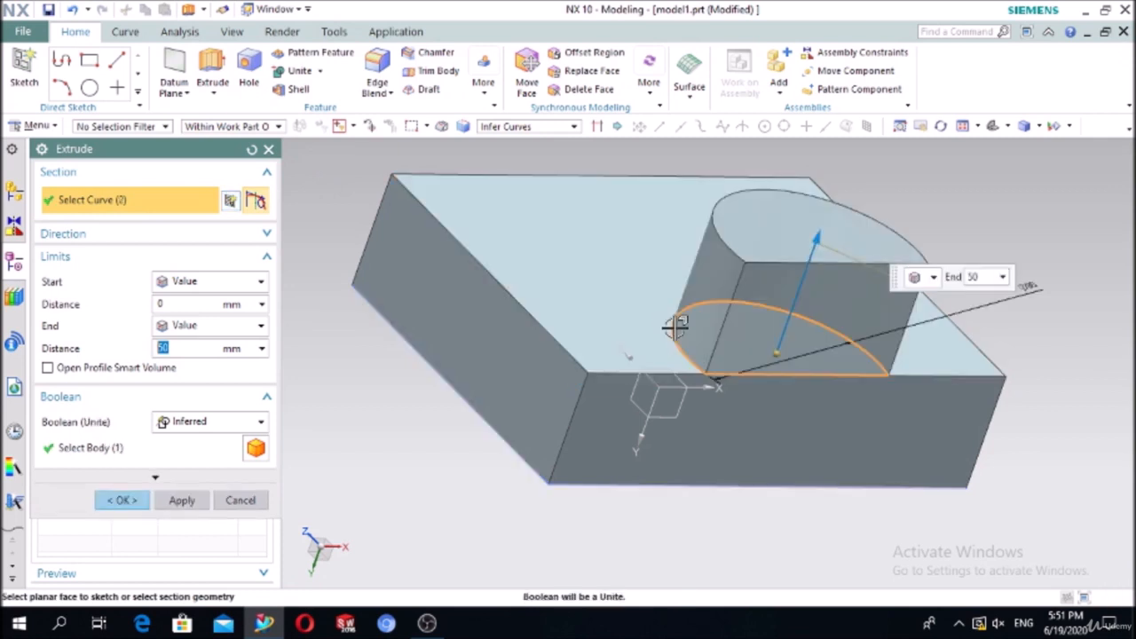
left_click(163, 422)
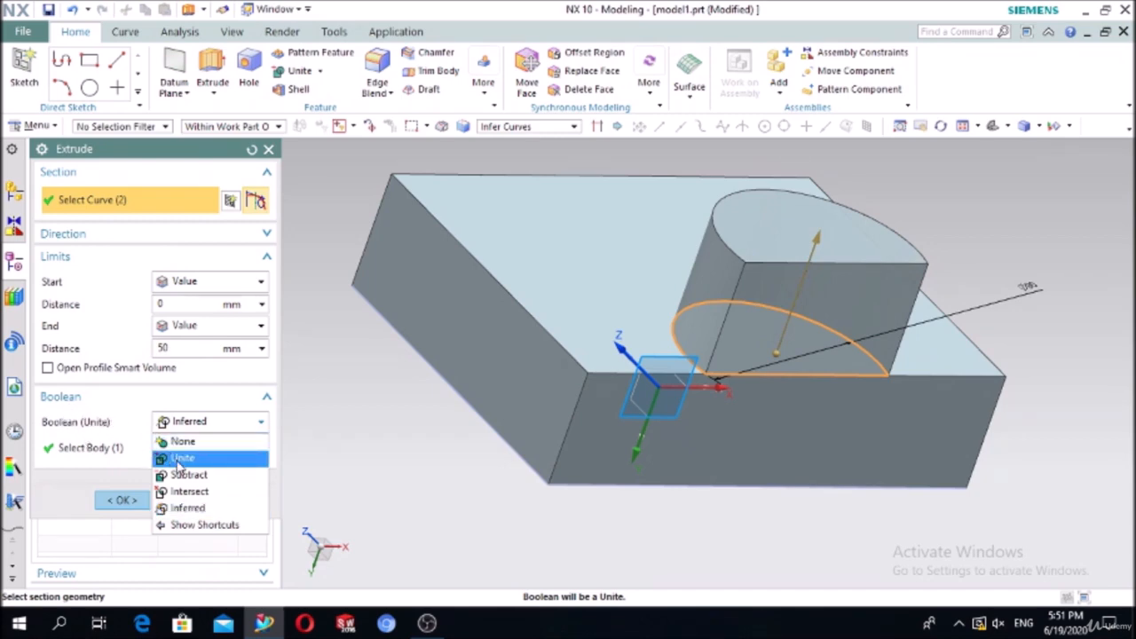
left_click(180, 458)
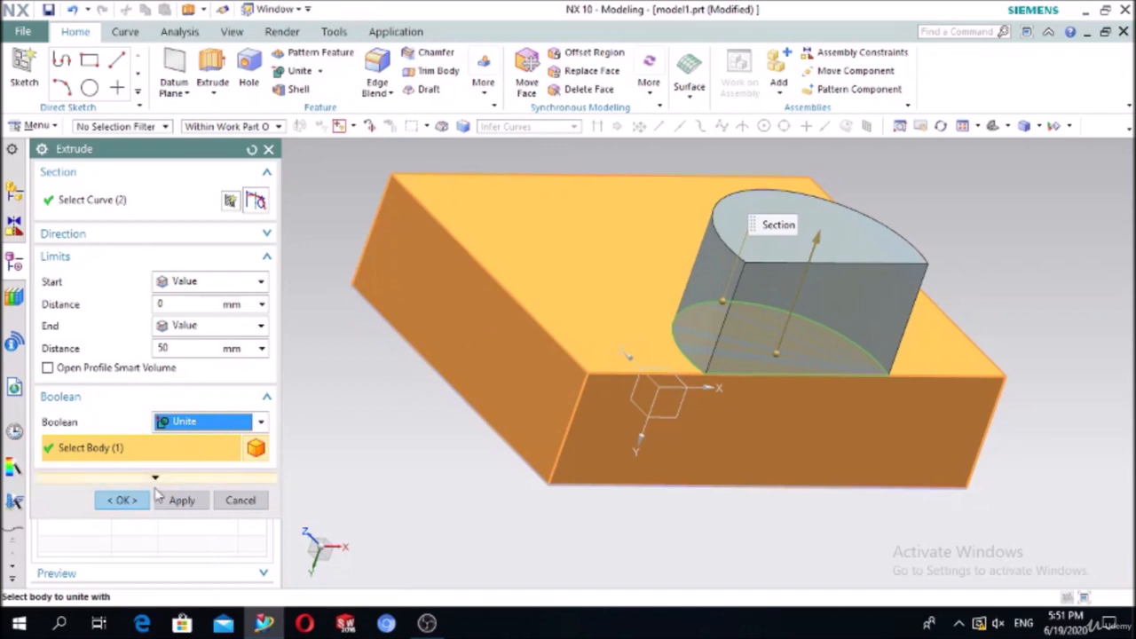
left_click(123, 500)
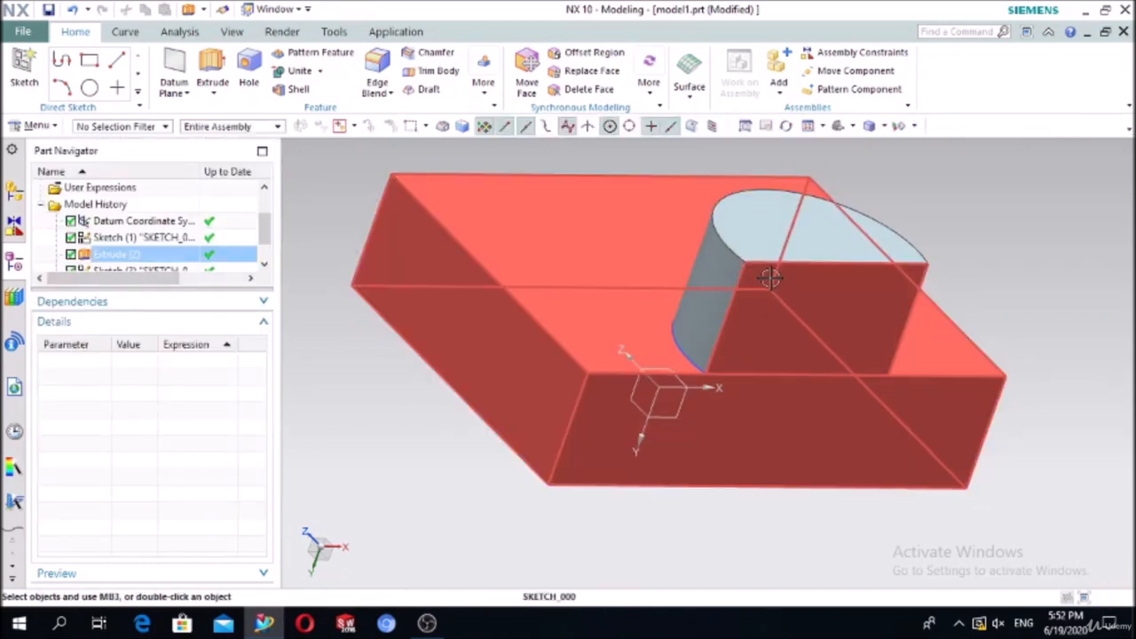
Step: Delete the united half-cylinder feature Extrude (5), keeping the block's Extrude (2) intact
left_click(768, 307)
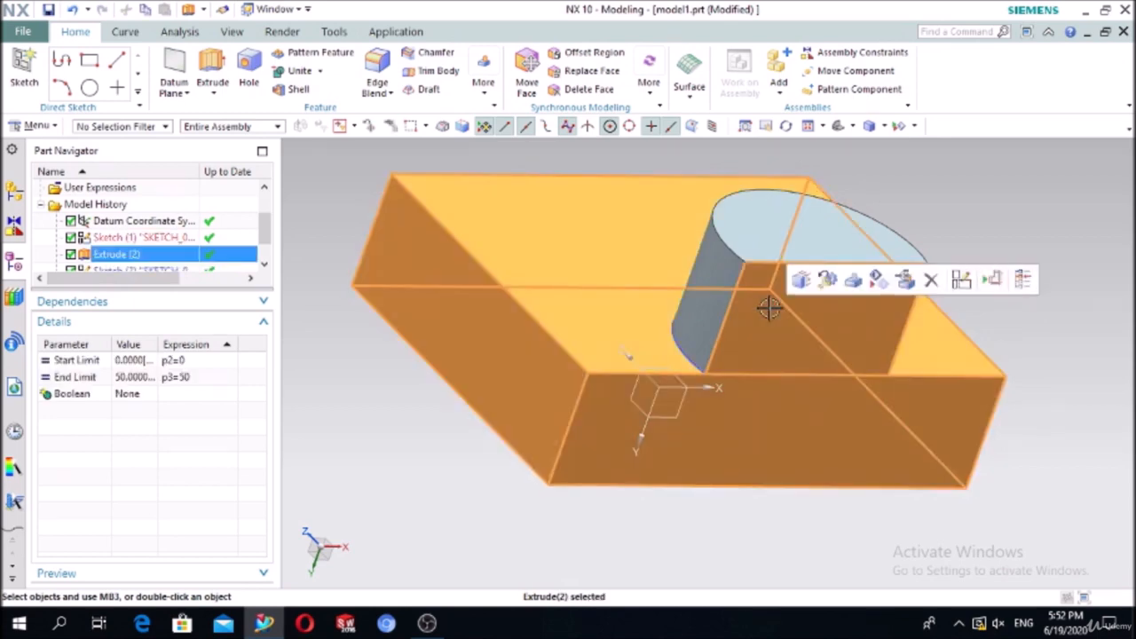
key("Delete")
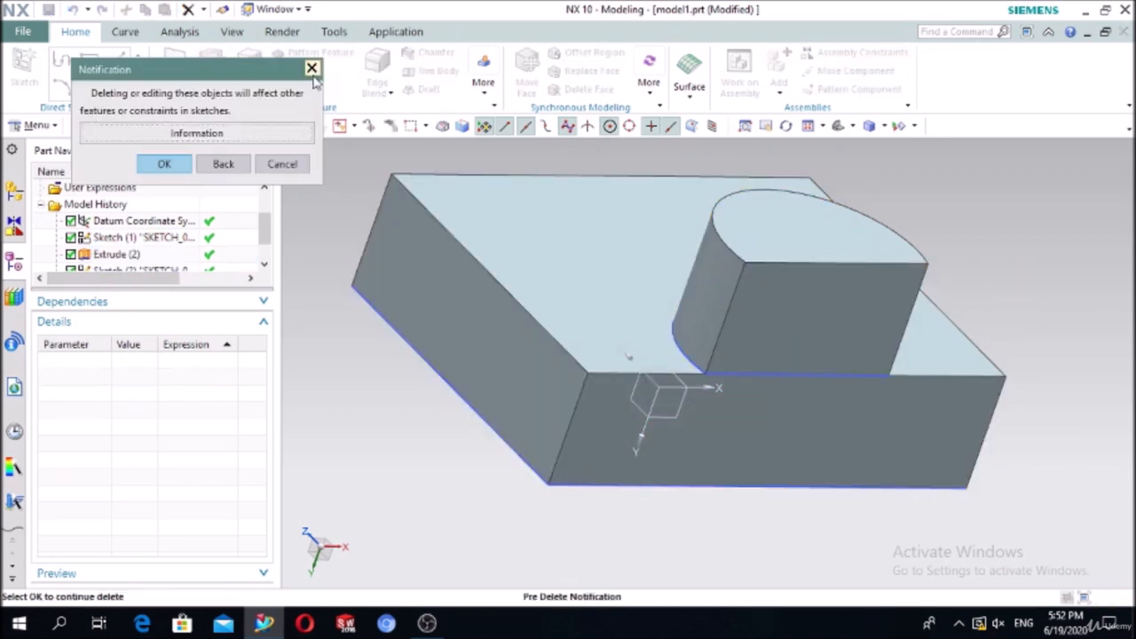
key("Escape")
left_click(118, 255)
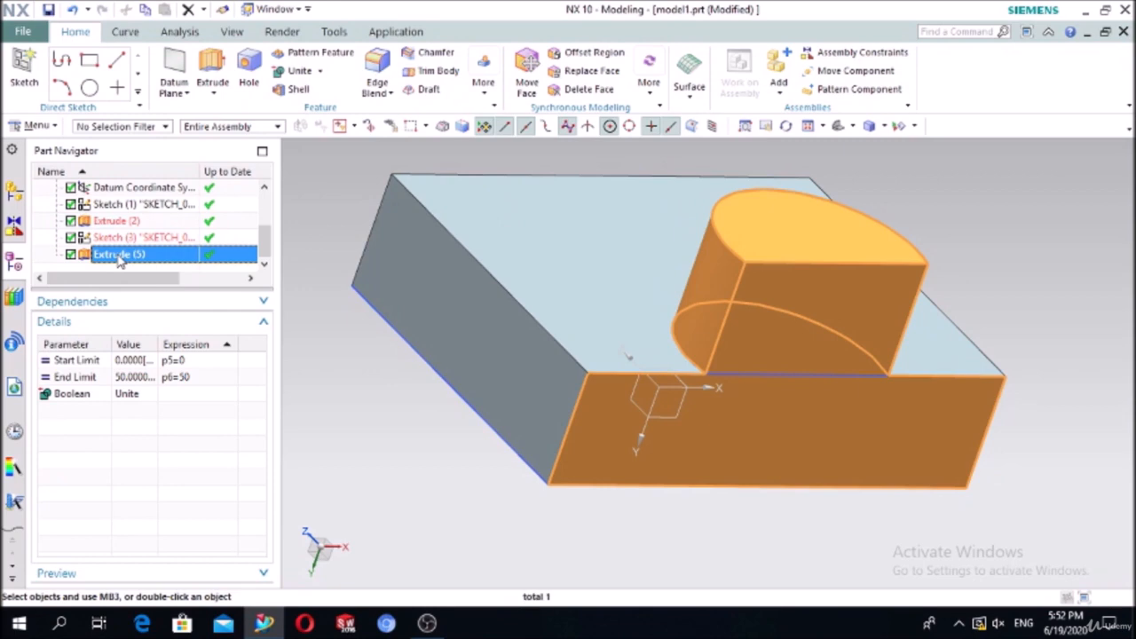
key("Delete")
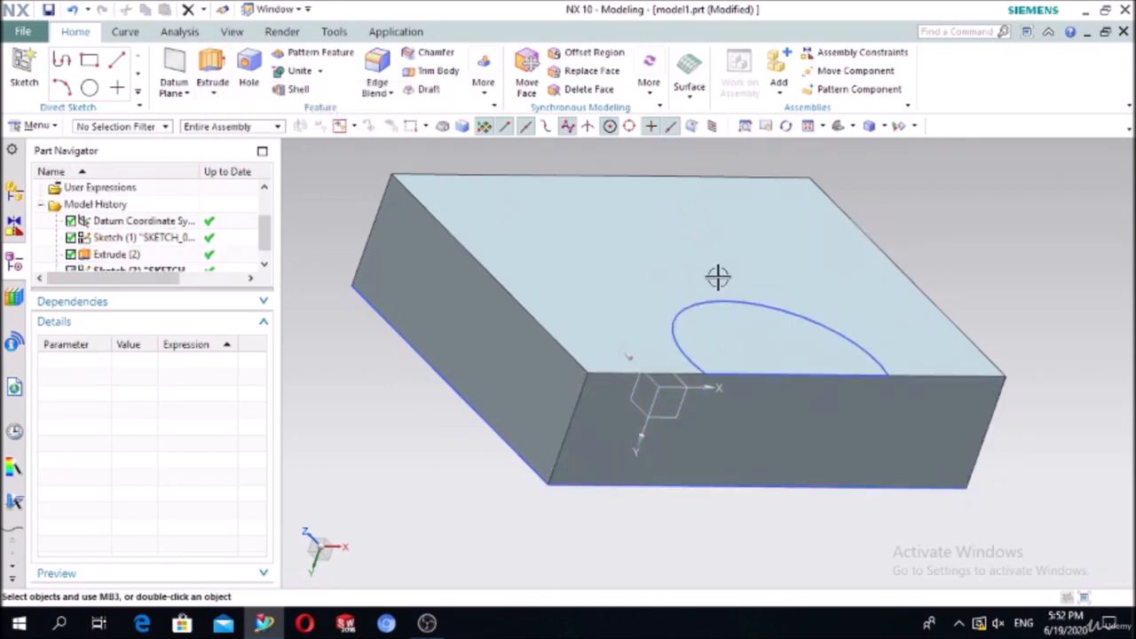
left_click(703, 334)
key("Escape")
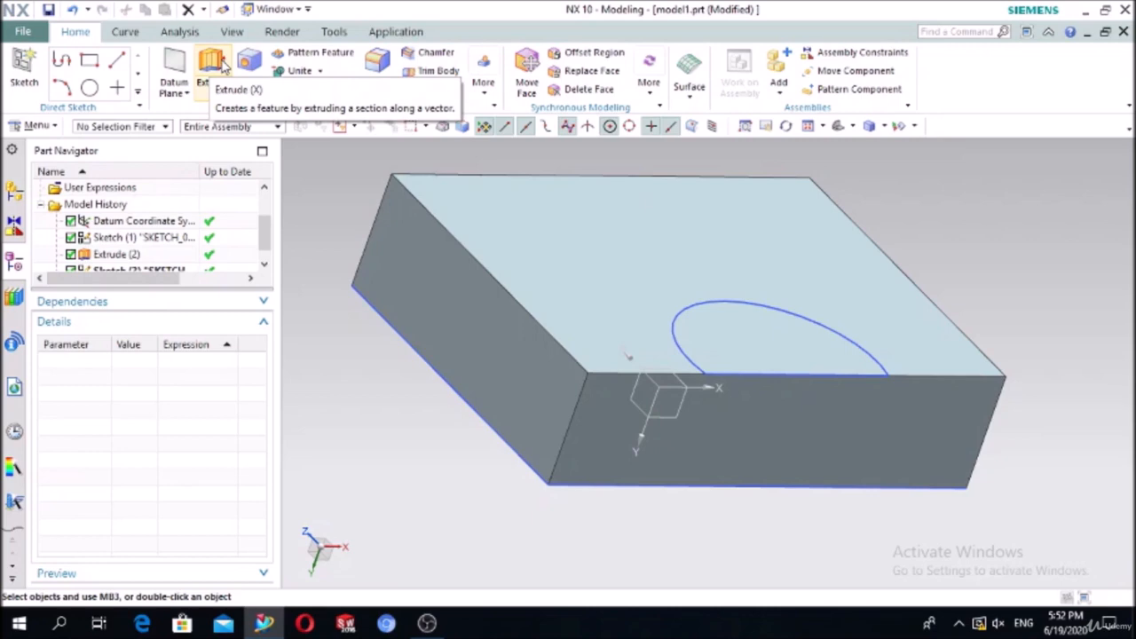
Step: Extrude the whole half-ellipse sketch downward into the block with Boolean Subtract
left_click(213, 63)
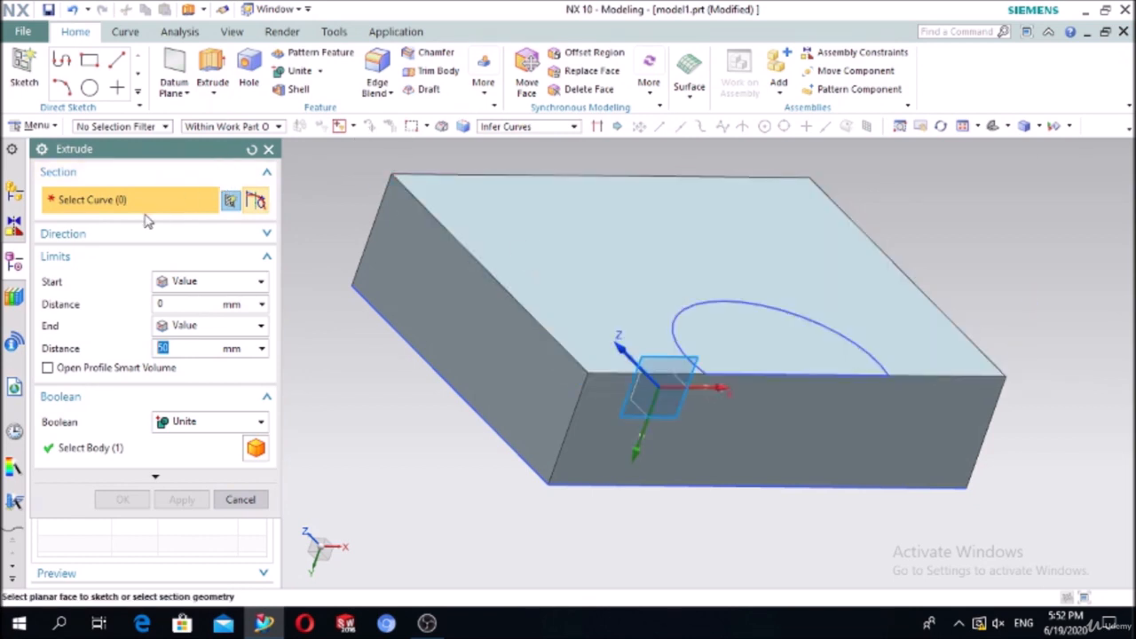
left_click(707, 303)
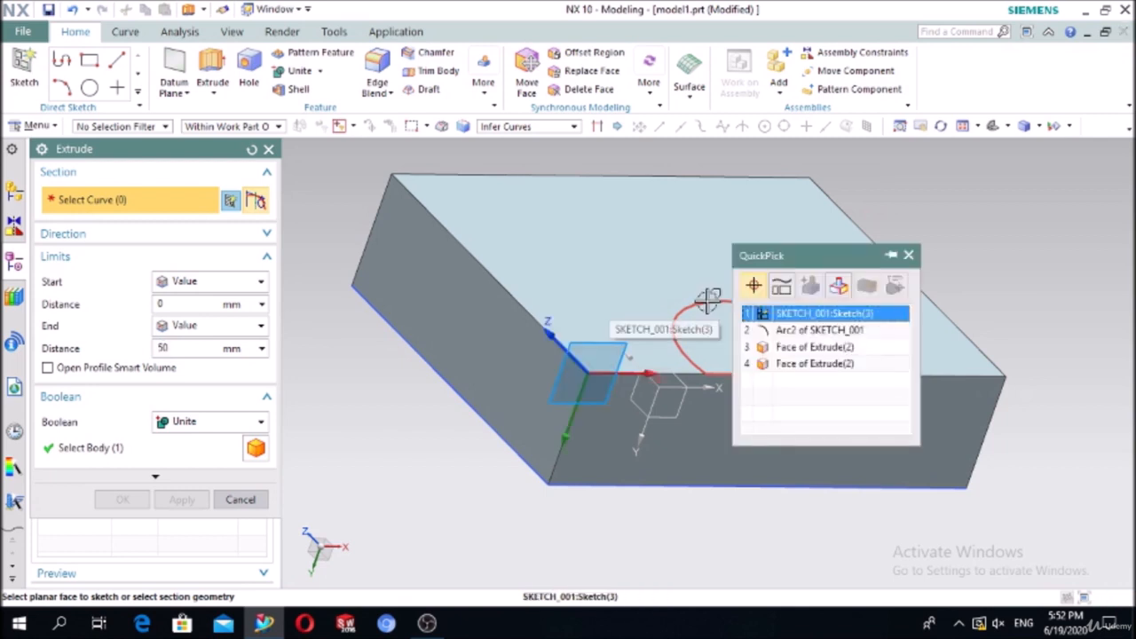
left_click(779, 321)
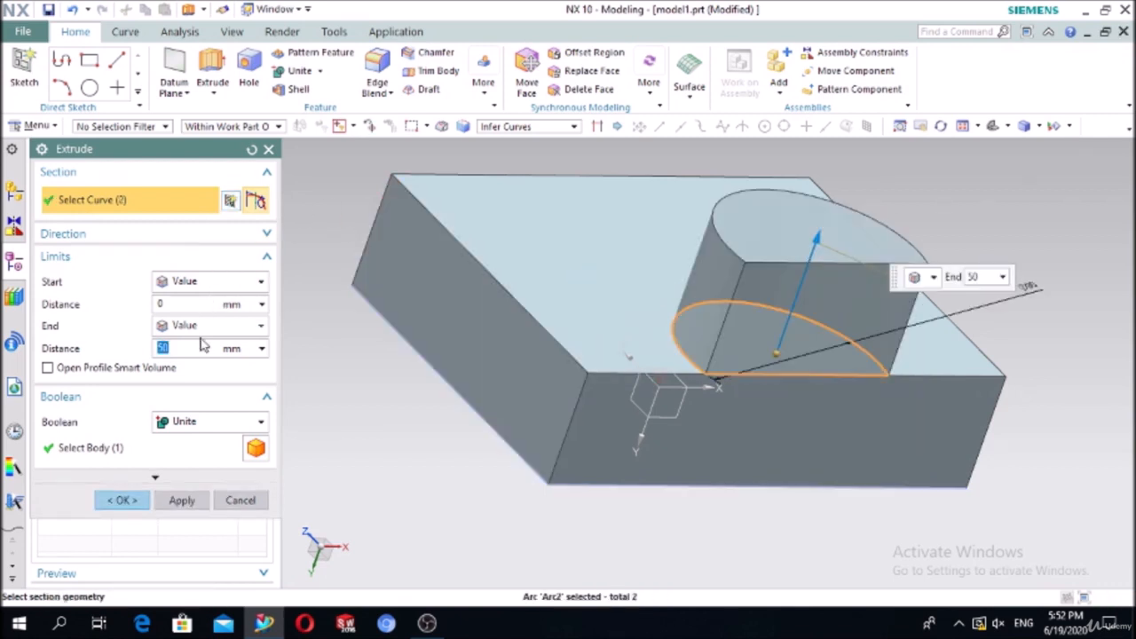
left_click(178, 425)
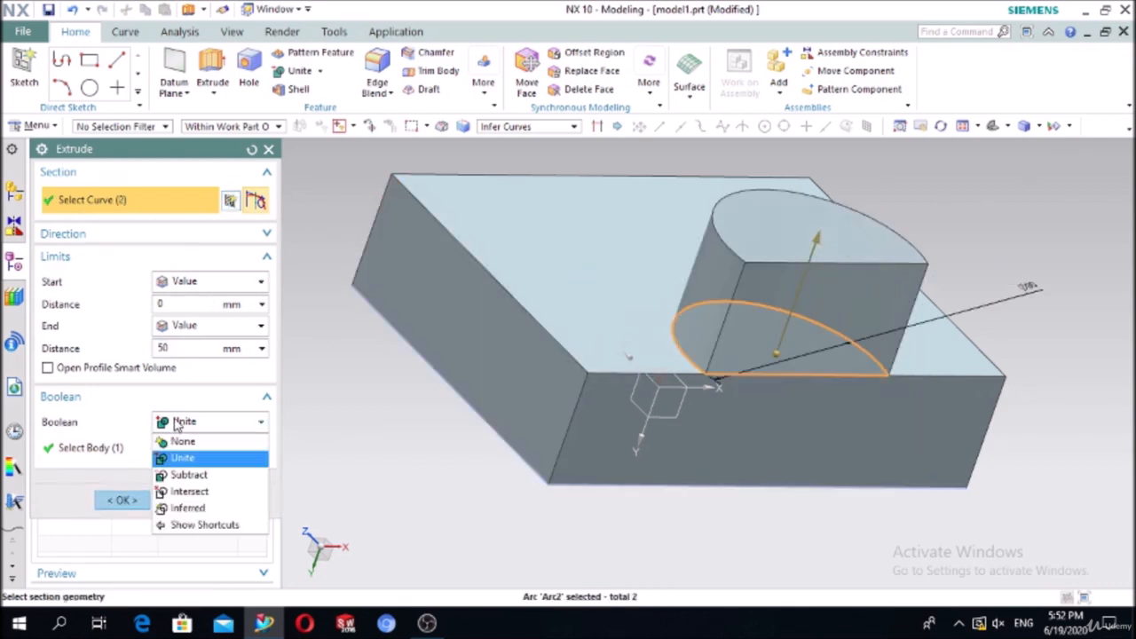
left_click(187, 477)
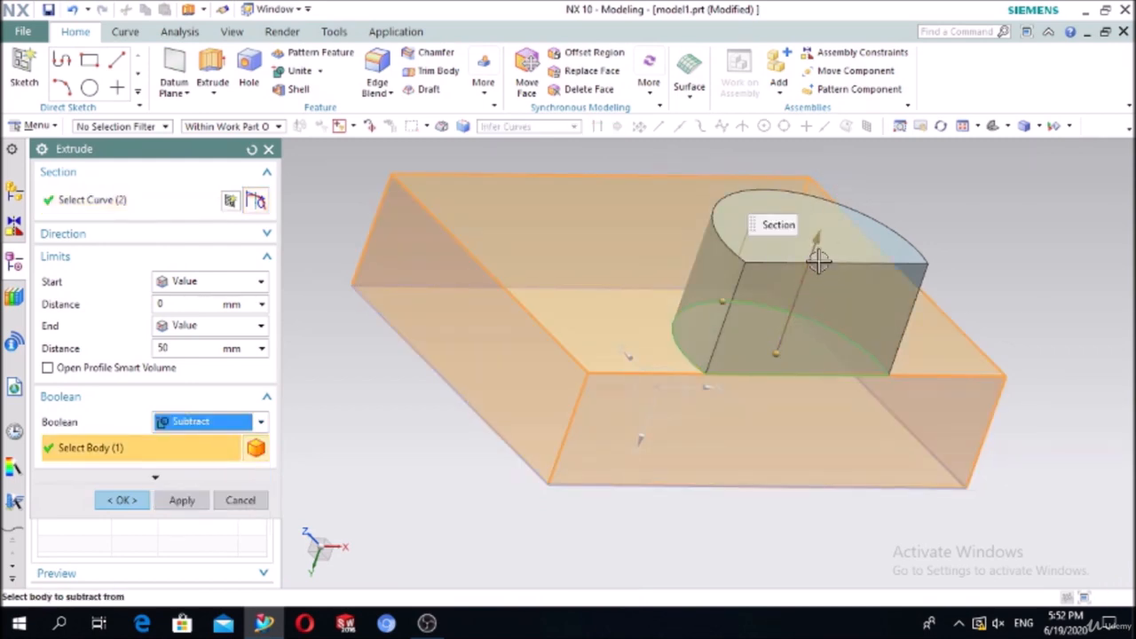
left_click(79, 235)
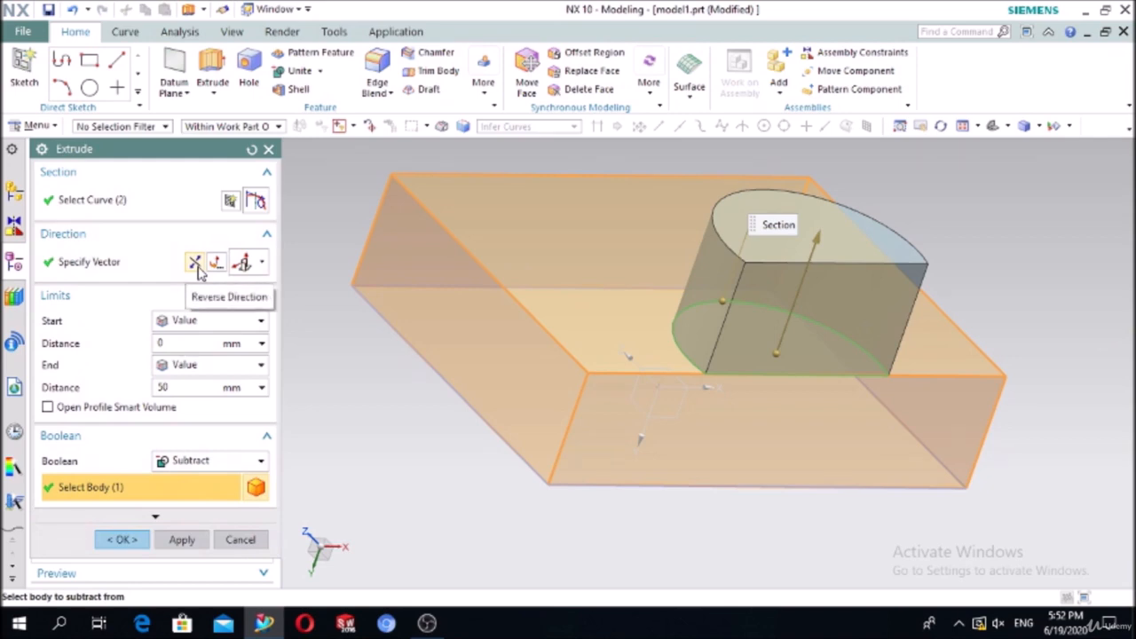
left_click(195, 265)
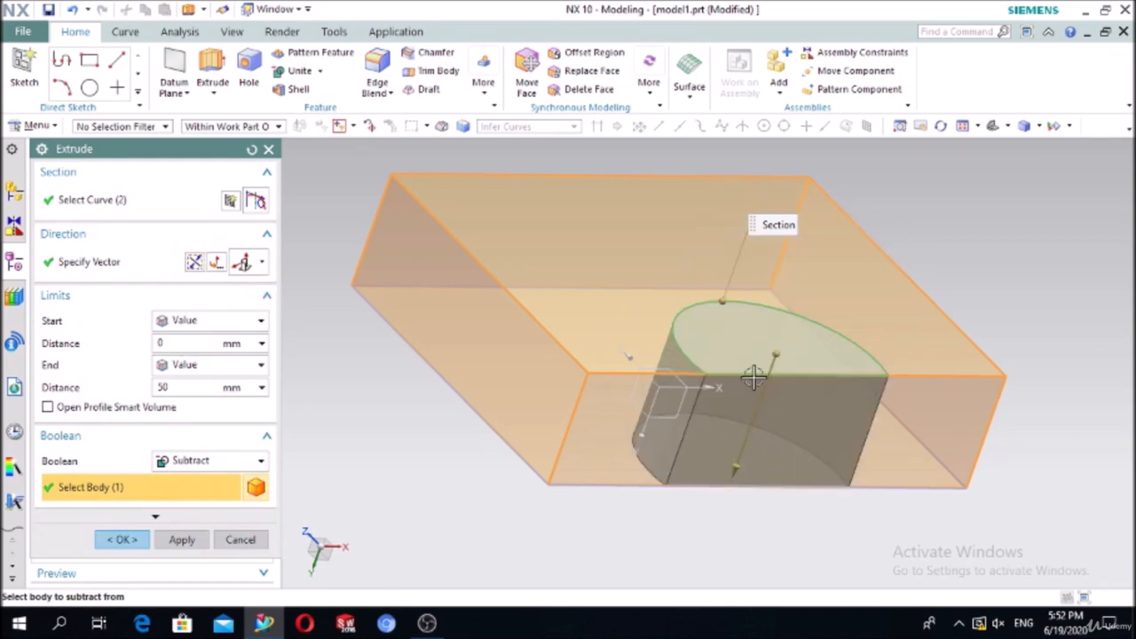
left_click(122, 542)
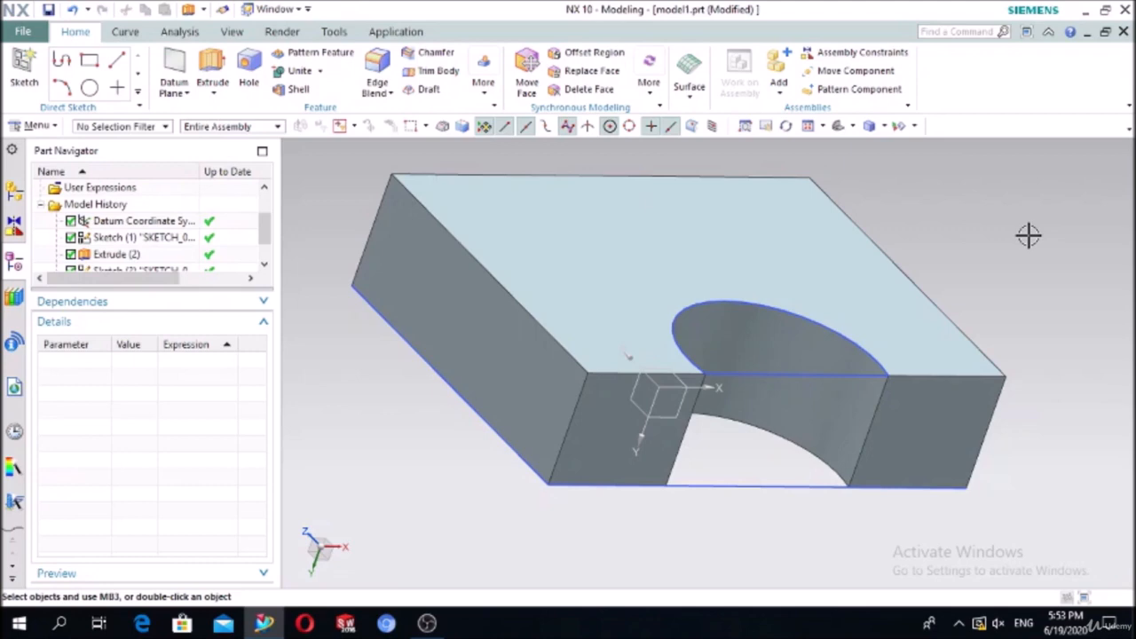
Step: Delete the cut feature Extrude (6) from the Part Navigator
scroll(216, 254, "down", 1)
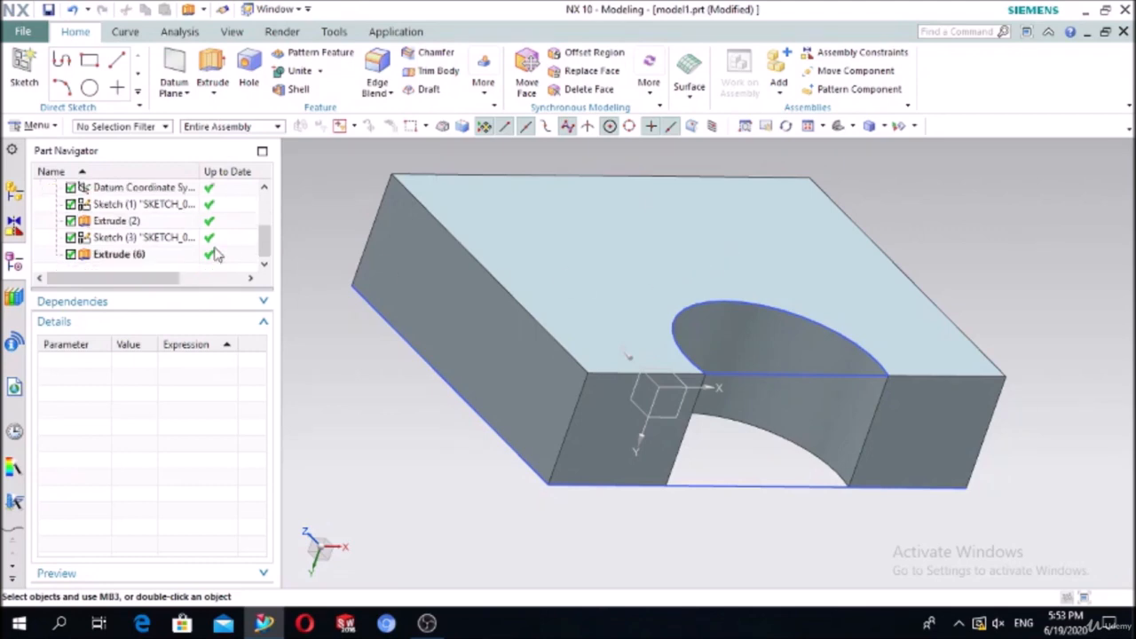
left_click(131, 255)
key("Delete")
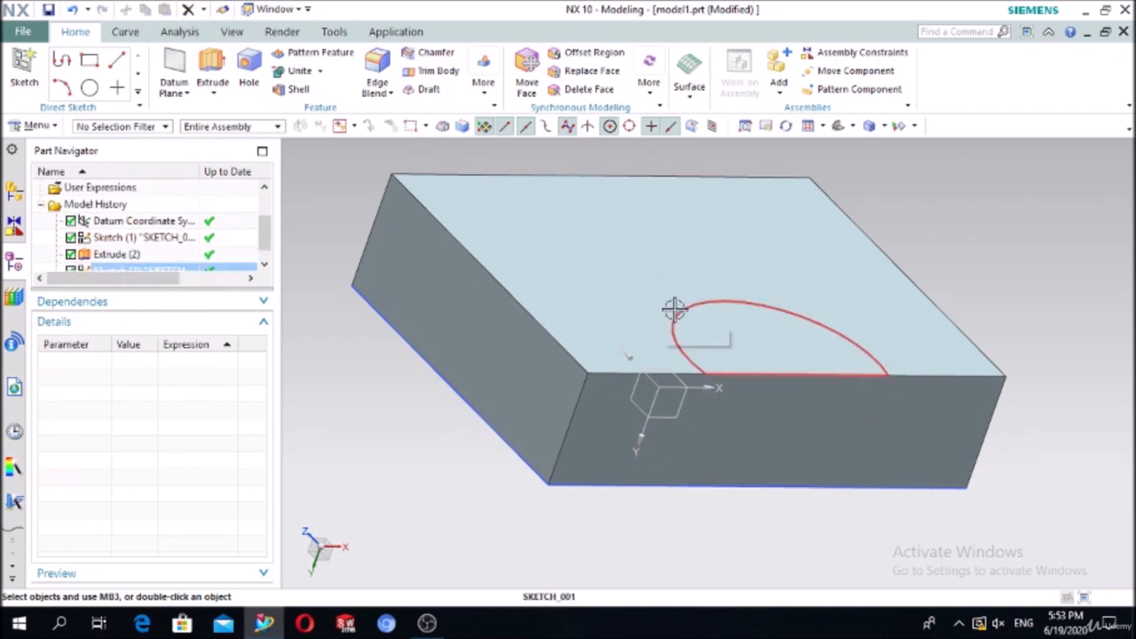
Step: Extrude the half-ellipse sketch downward through the block with Boolean Intersect
left_click(207, 61)
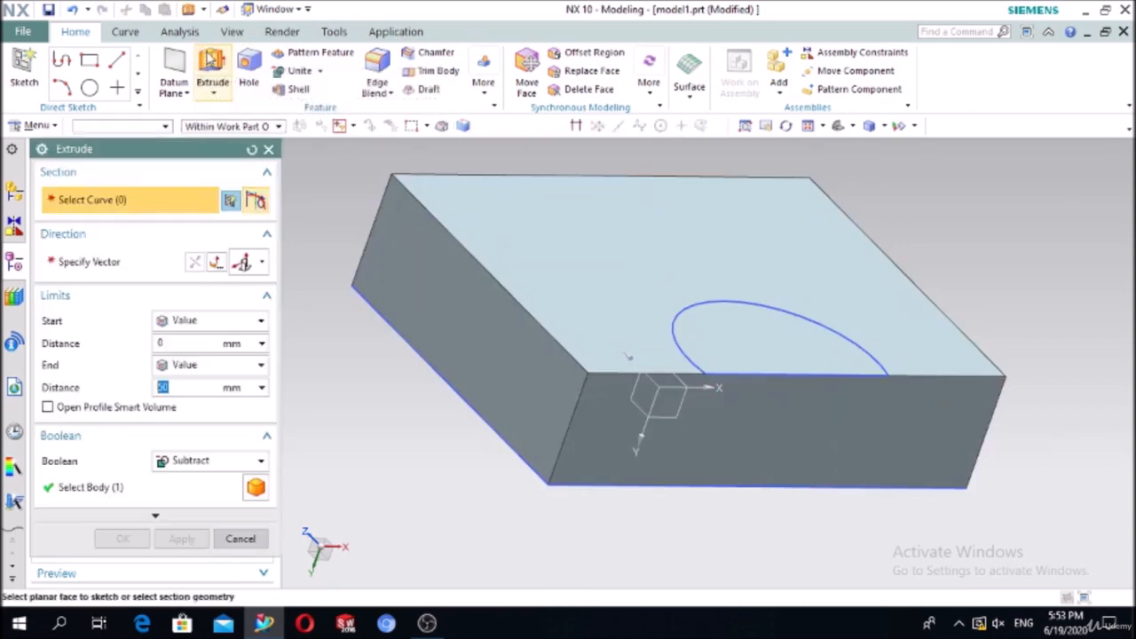
left_click(672, 326)
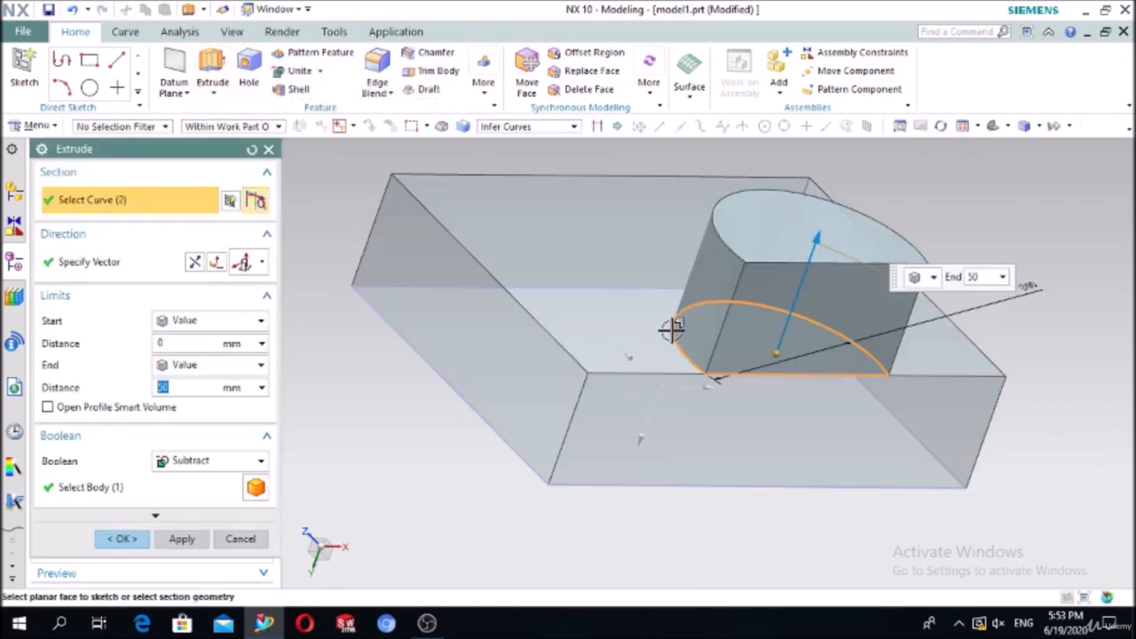
left_click(194, 263)
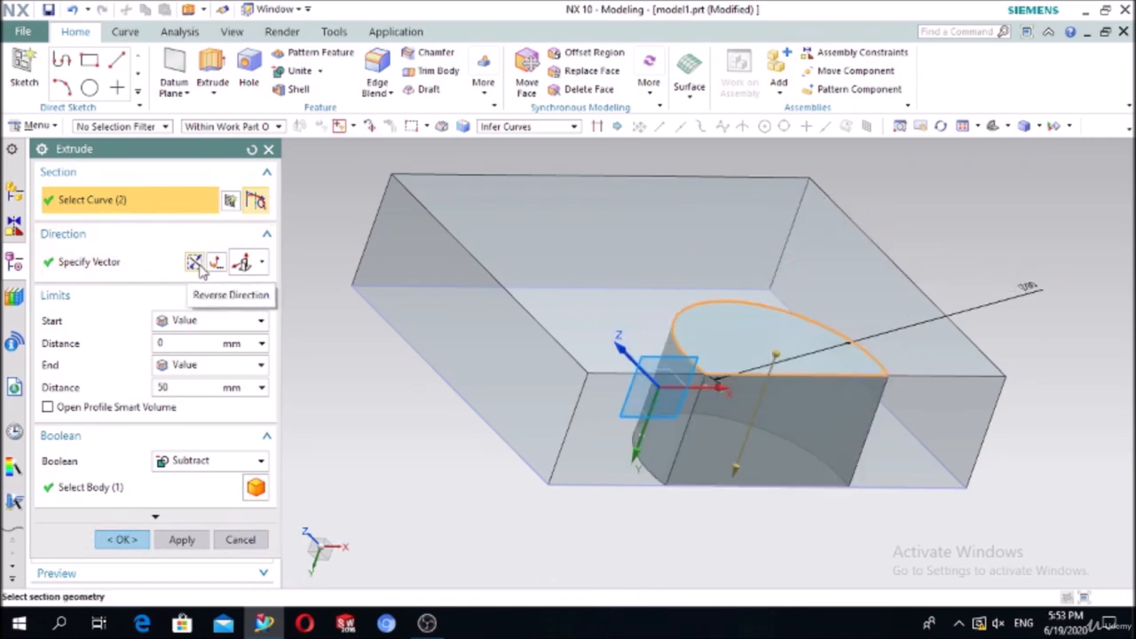
left_click(186, 462)
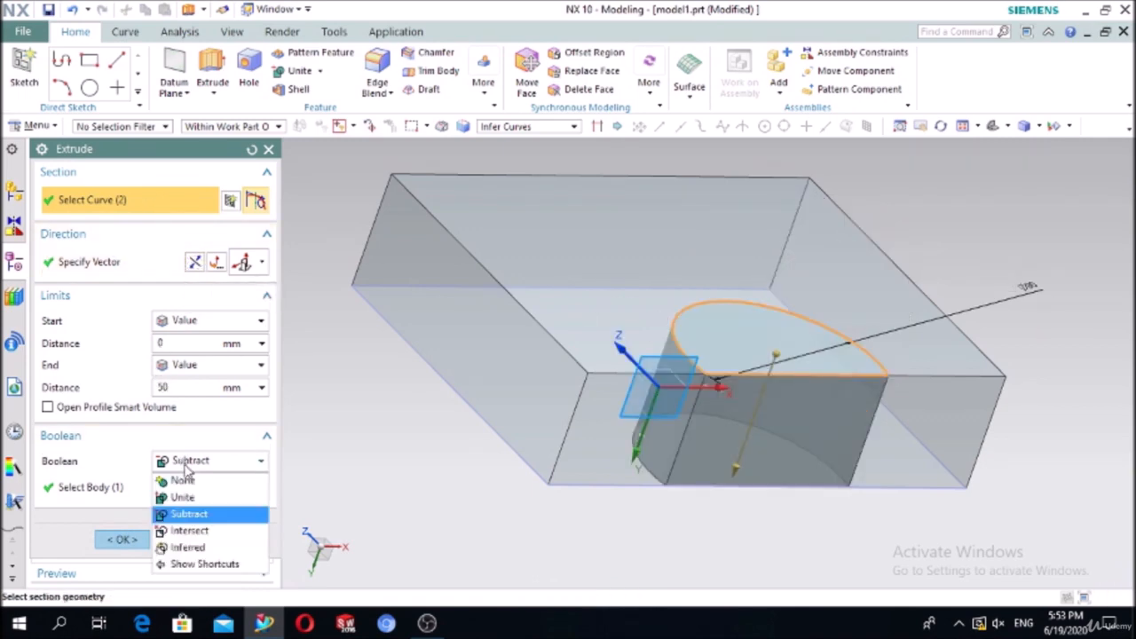
left_click(202, 532)
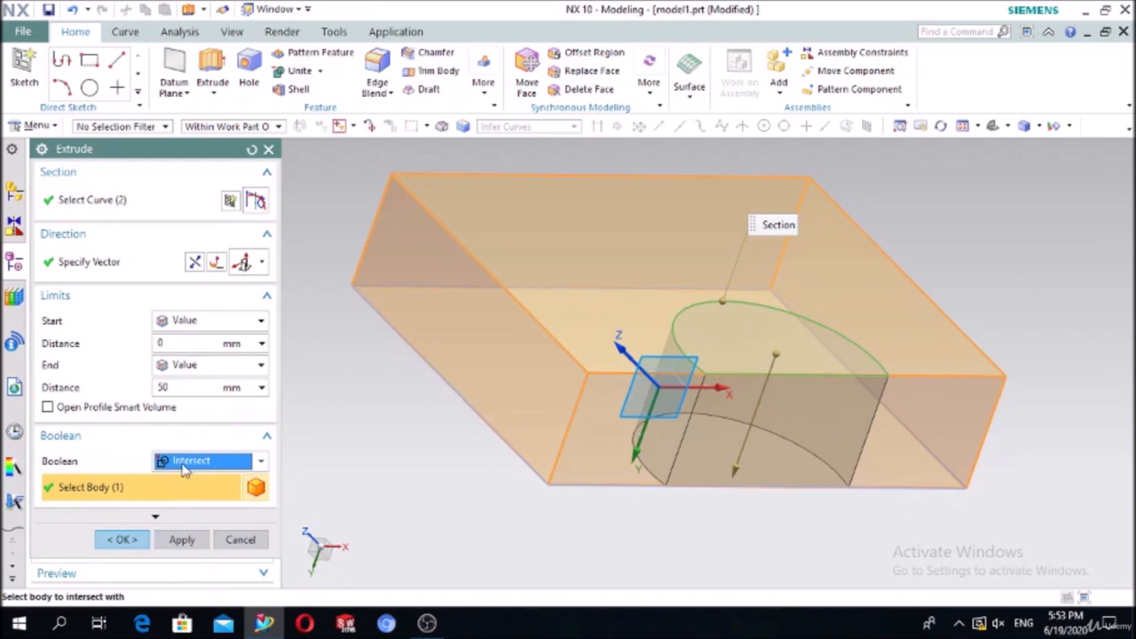
left_click(118, 541)
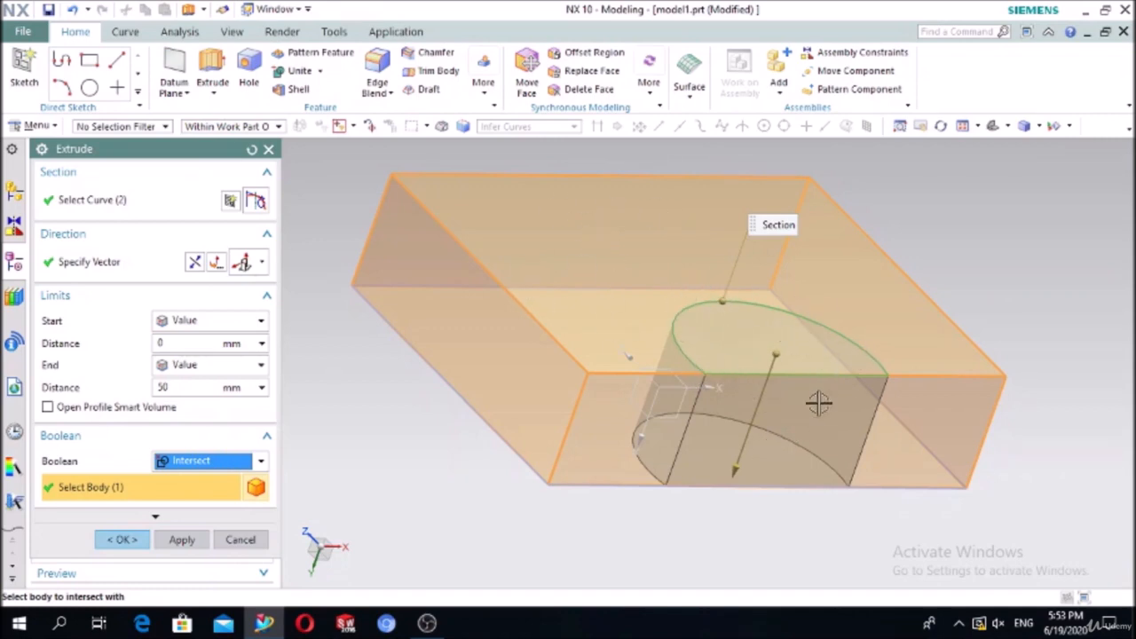
left_click(120, 541)
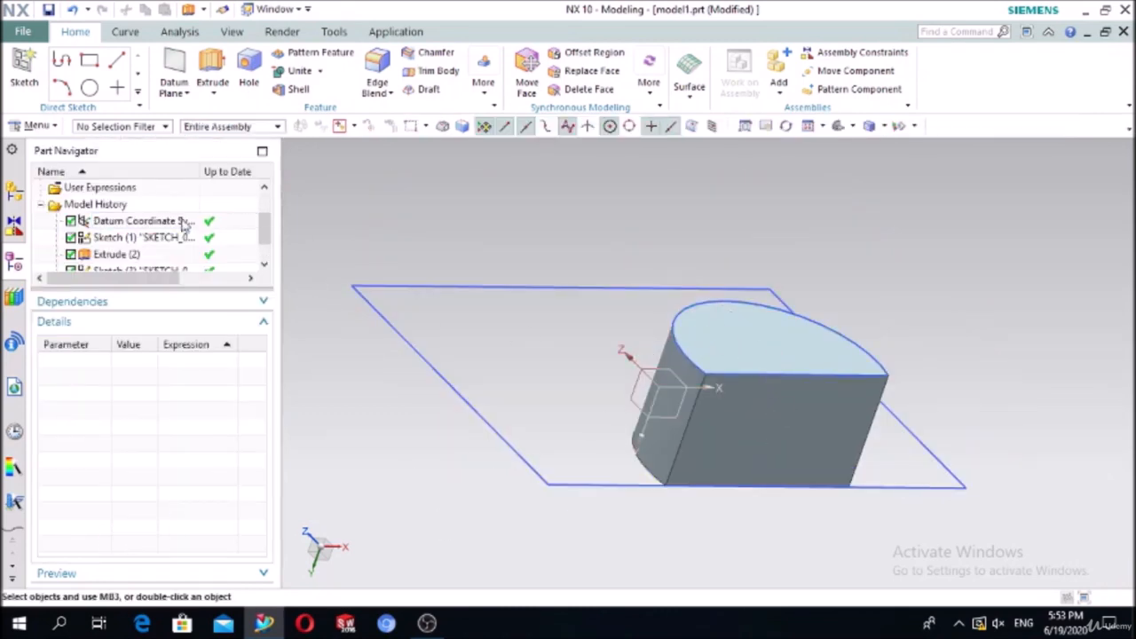
Step: Edit Extrude (7), keep Boolean as Intersect, then reopen it to review the boolean list
scroll(173, 229, "down", 2)
double_click(120, 254)
double_click(116, 255)
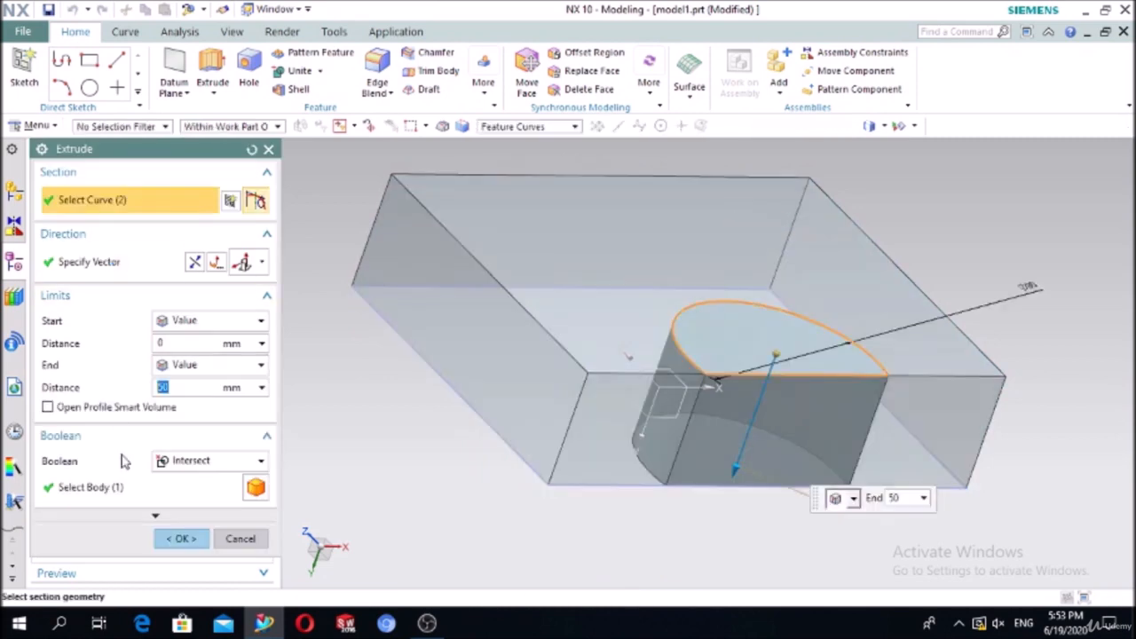
left_click(168, 461)
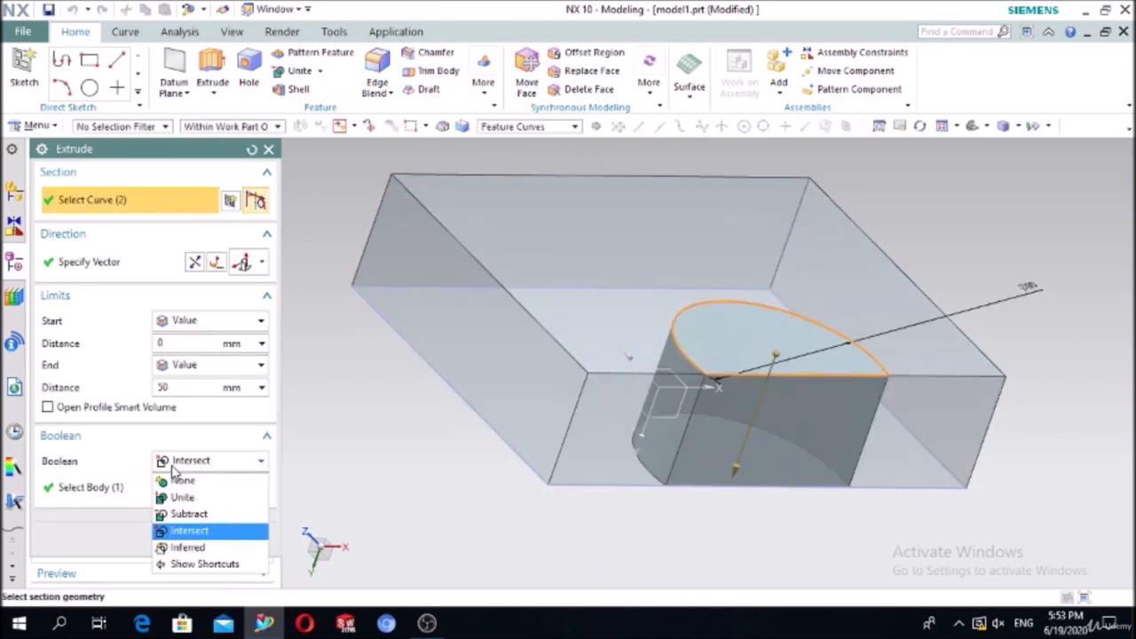
left_click(180, 533)
left_click(178, 538)
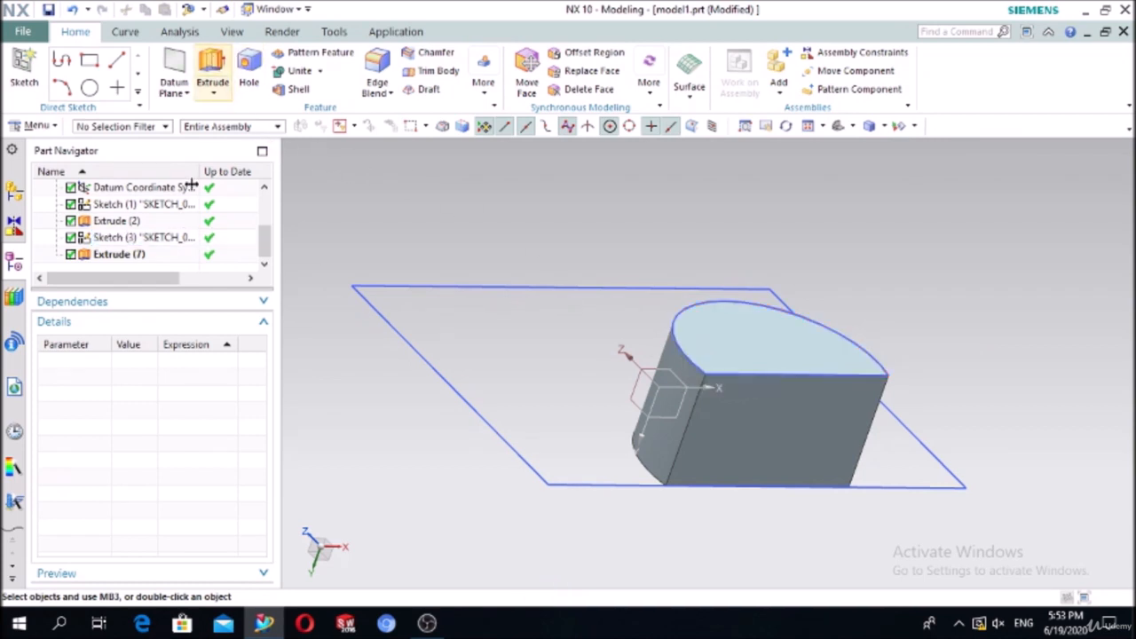
double_click(115, 254)
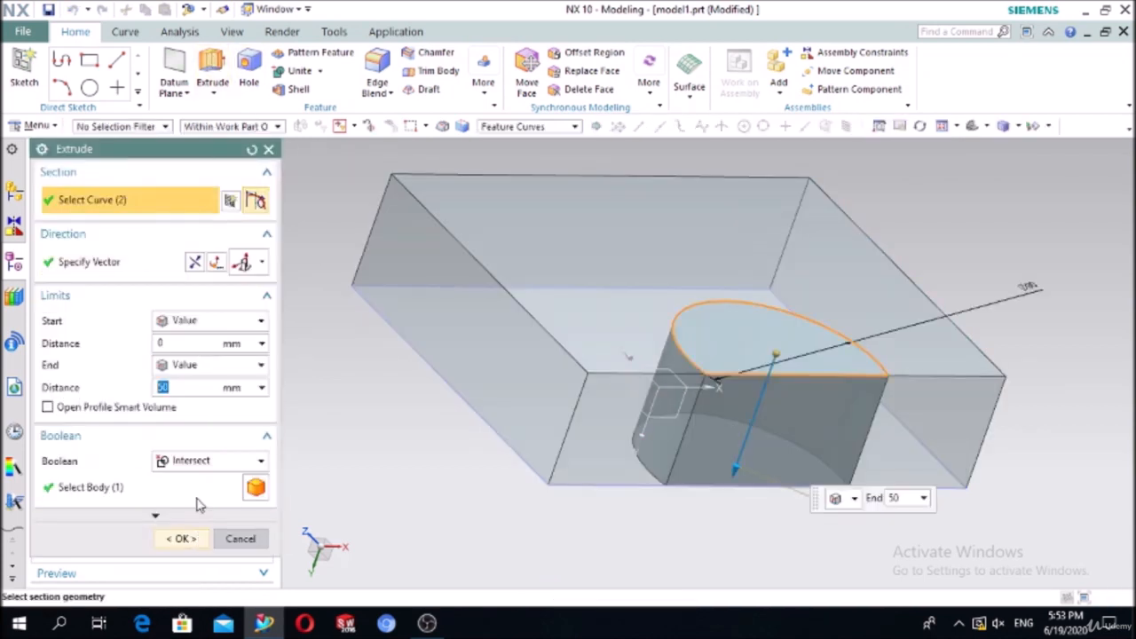
left_click(218, 463)
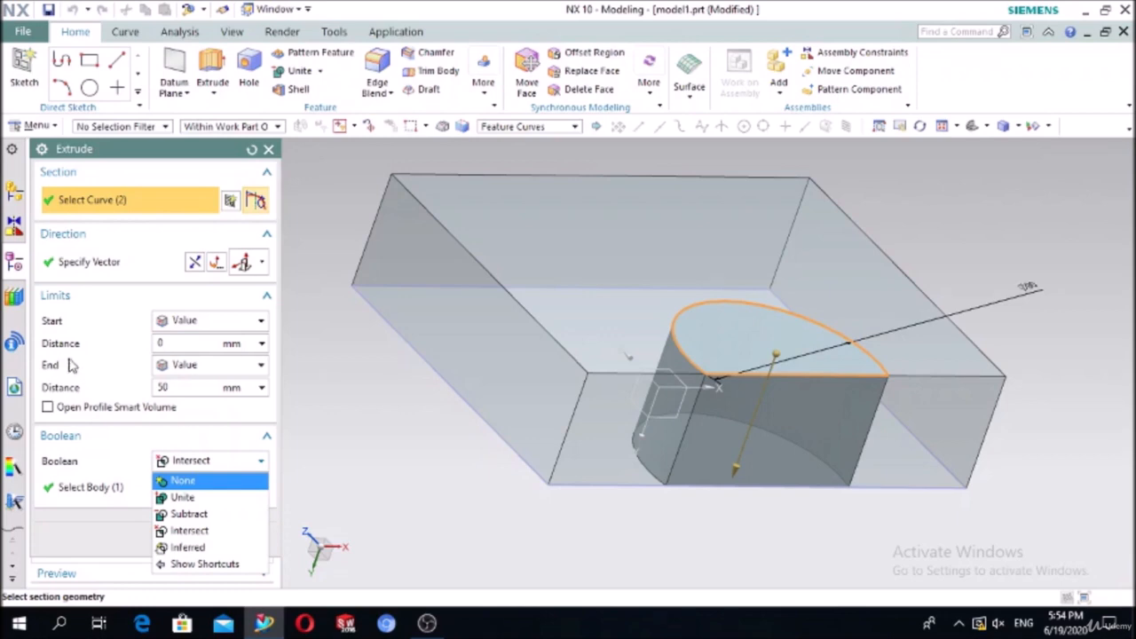
Step: Review Extrude (7)'s start and end limits without changes, then delete the intersect feature
left_click(215, 323)
left_click(215, 322)
left_click(214, 324)
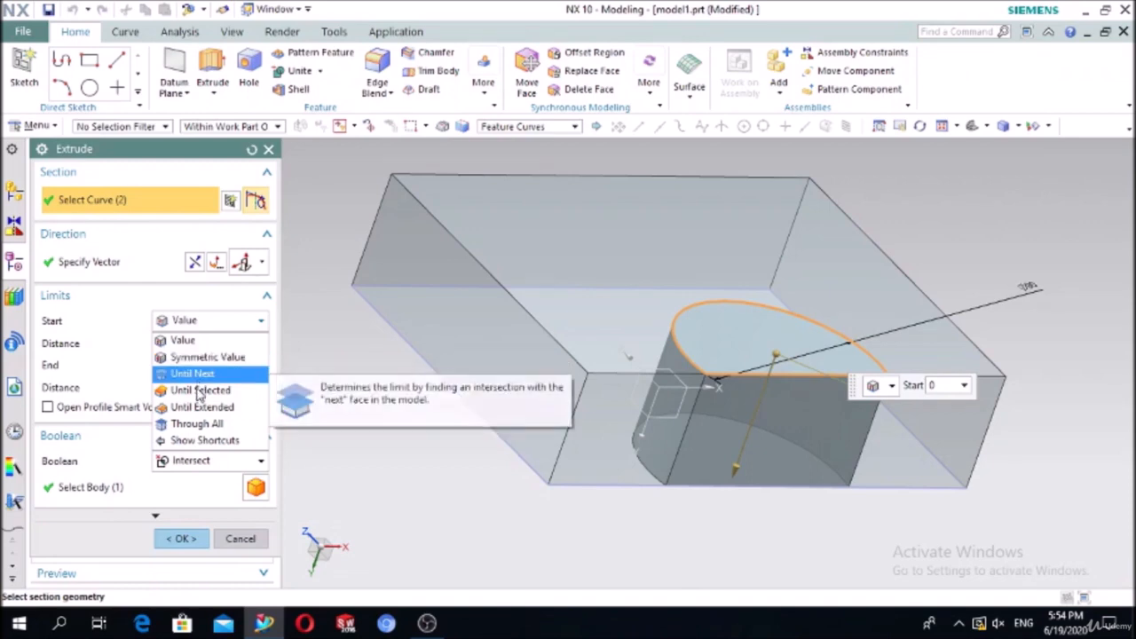
left_click(81, 304)
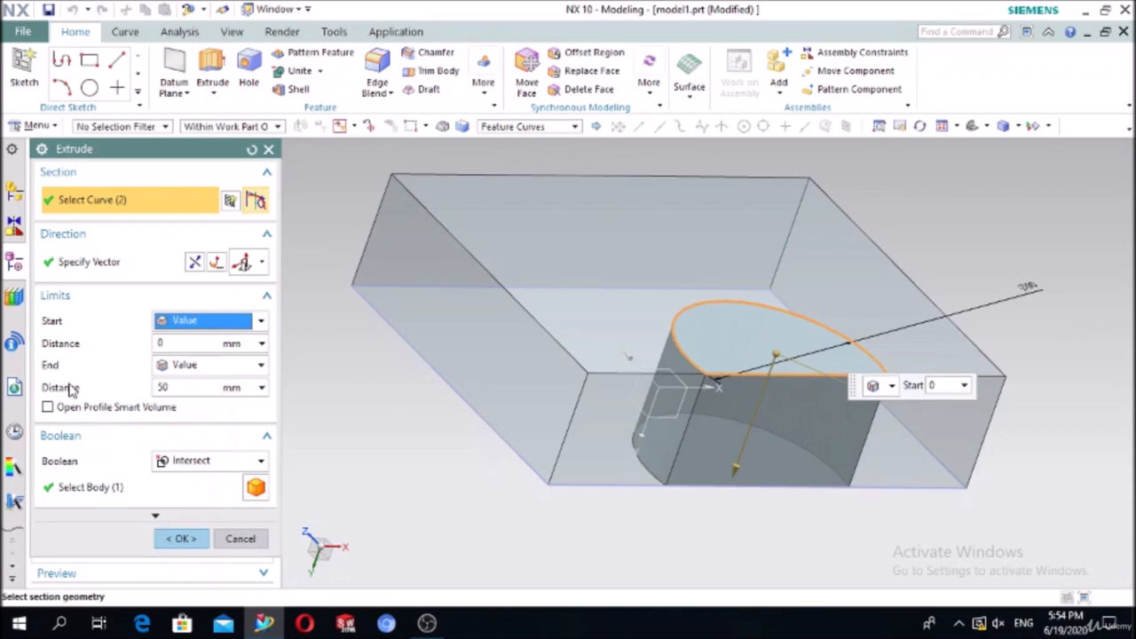
left_click(215, 370)
left_click(148, 307)
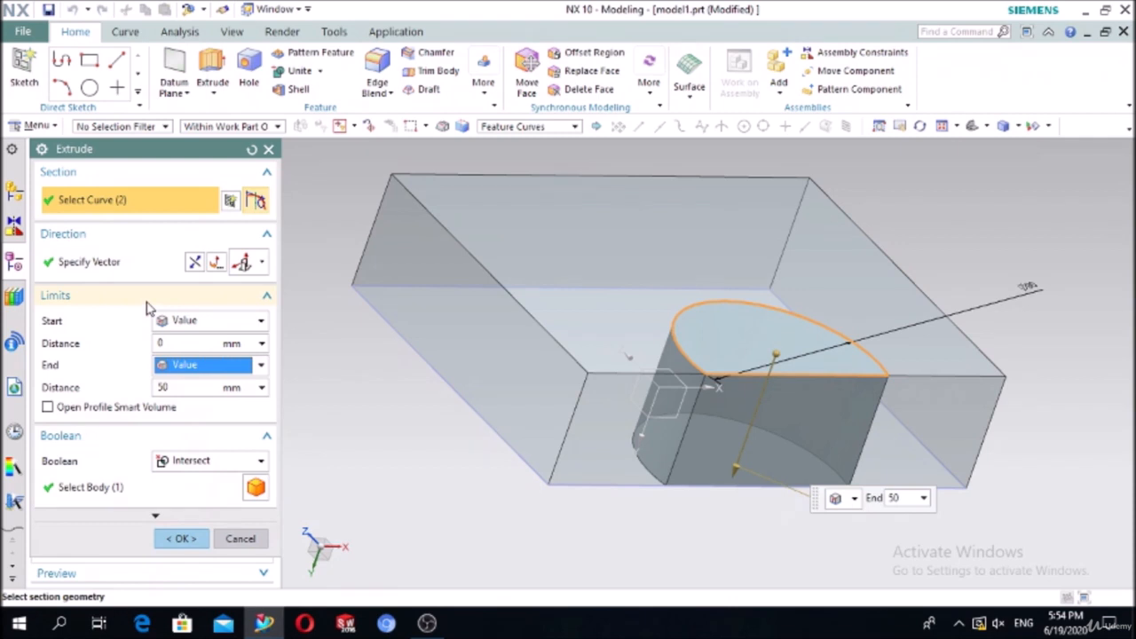
left_click(211, 321)
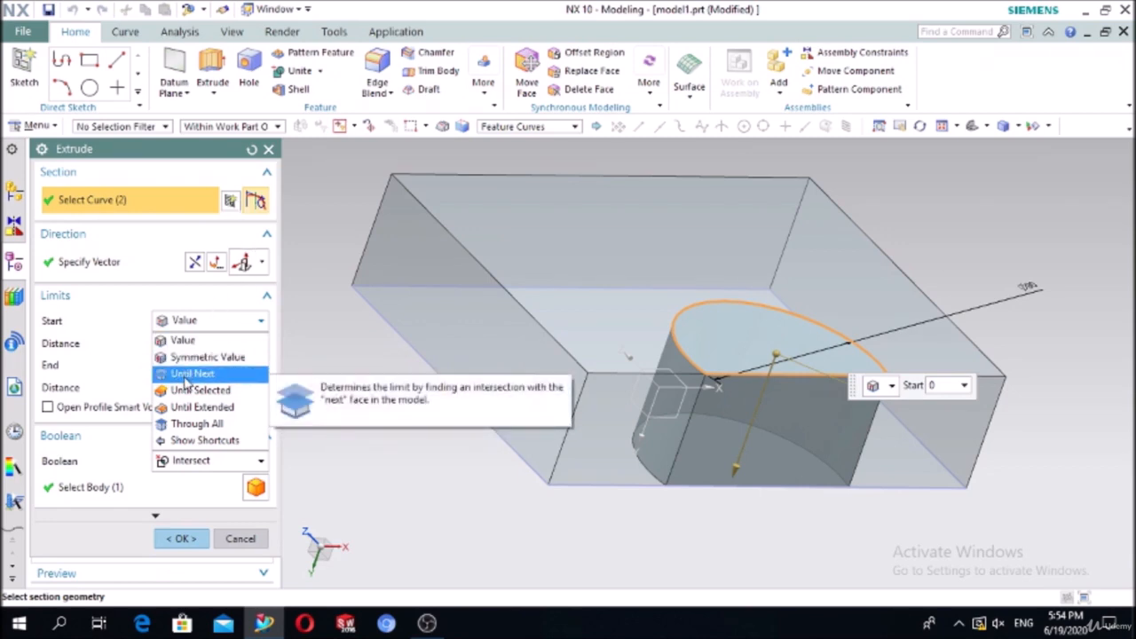
left_click(268, 149)
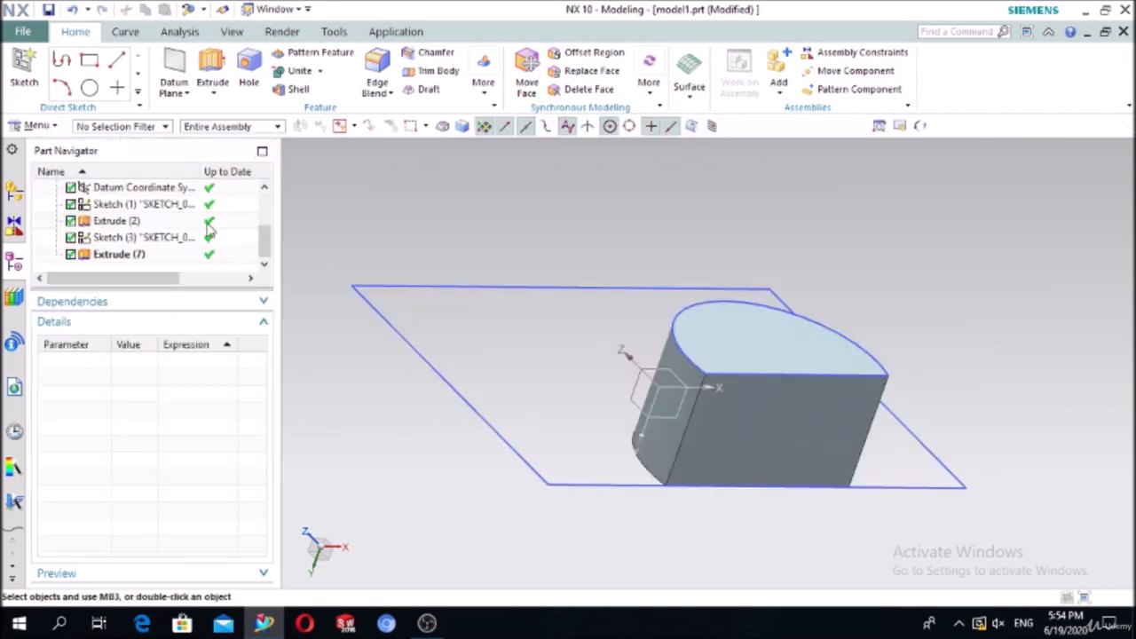
left_click(113, 256)
key("Delete")
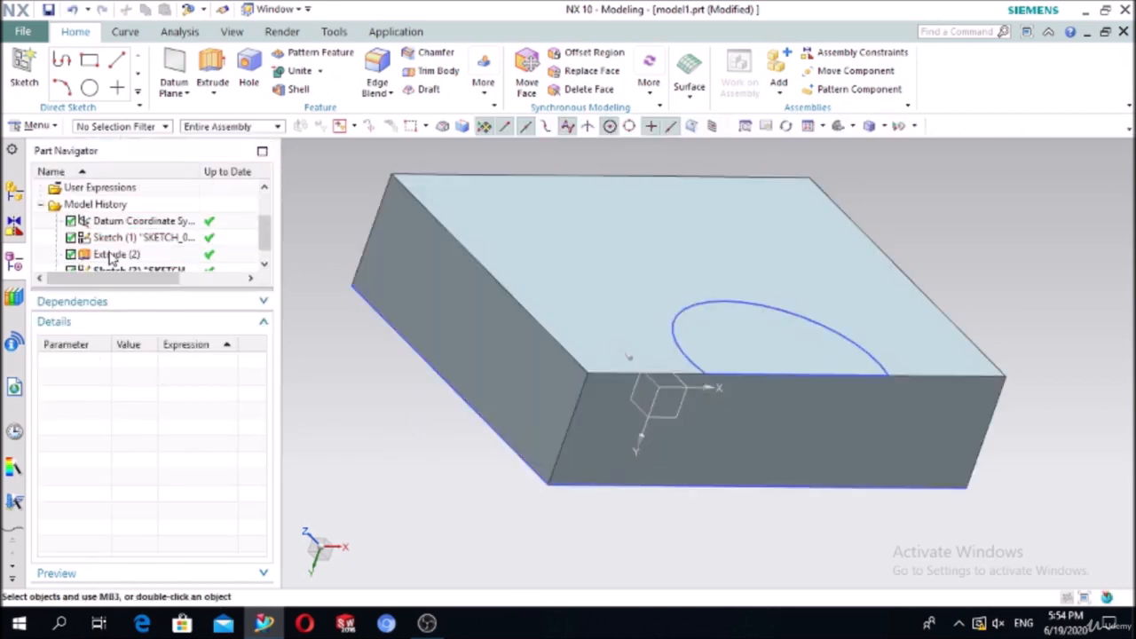
Step: Delete the half-ellipse Sketch (3), leaving only the datum system, Sketch (1) and Extrude (2)
scroll(113, 254, "down", 1)
left_click(113, 255)
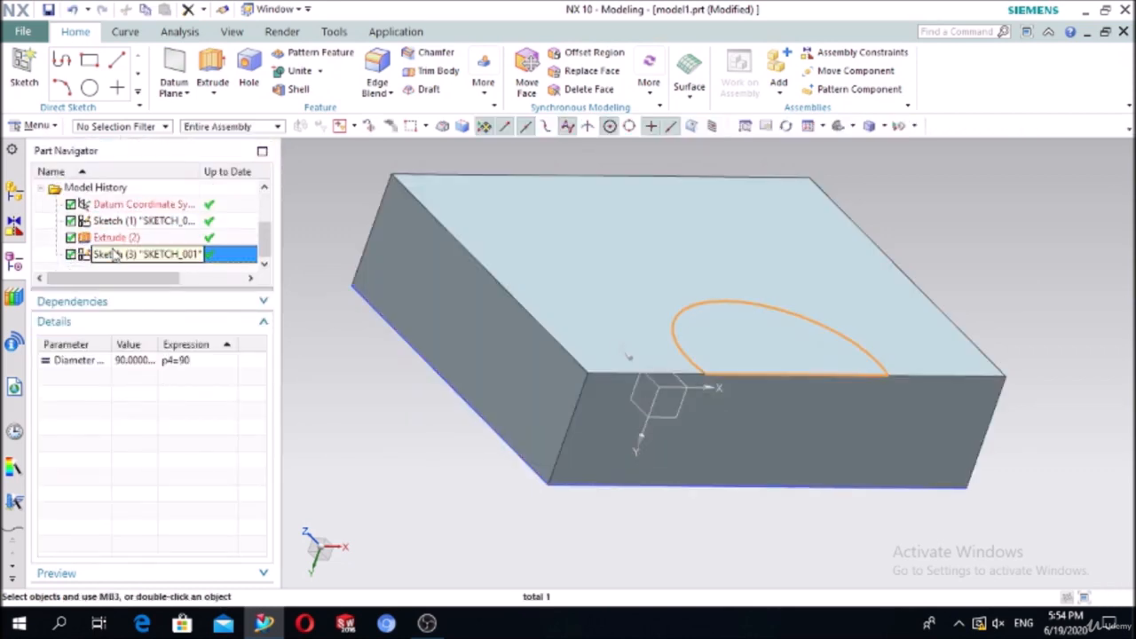
key("Delete")
scroll(113, 254, "down", 1)
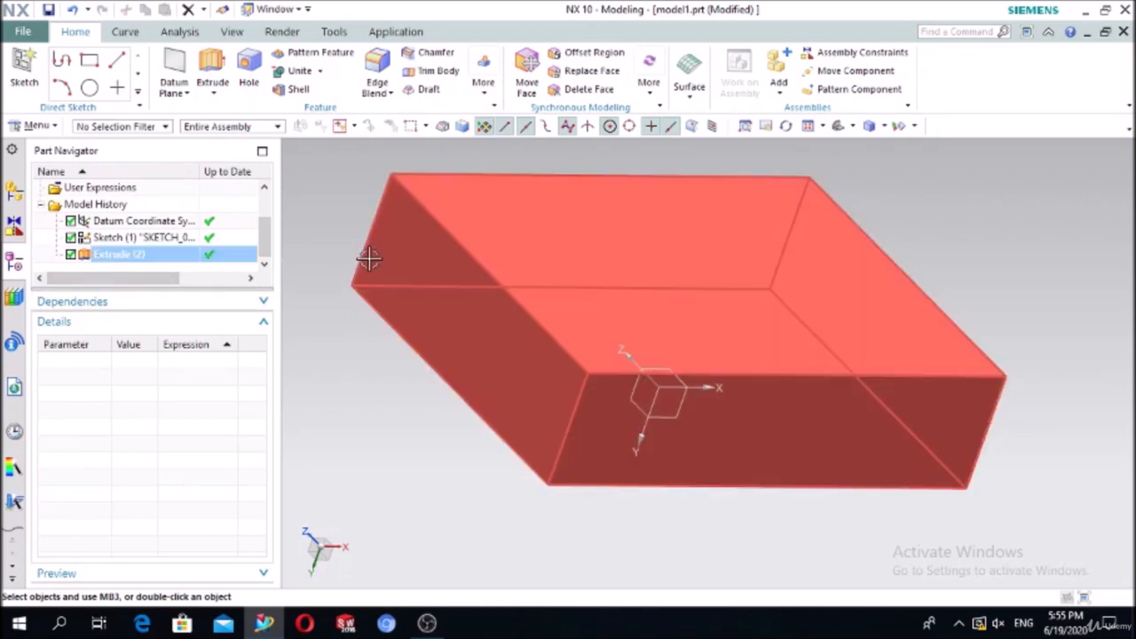
middle_click_drag(367, 254, 362, 320)
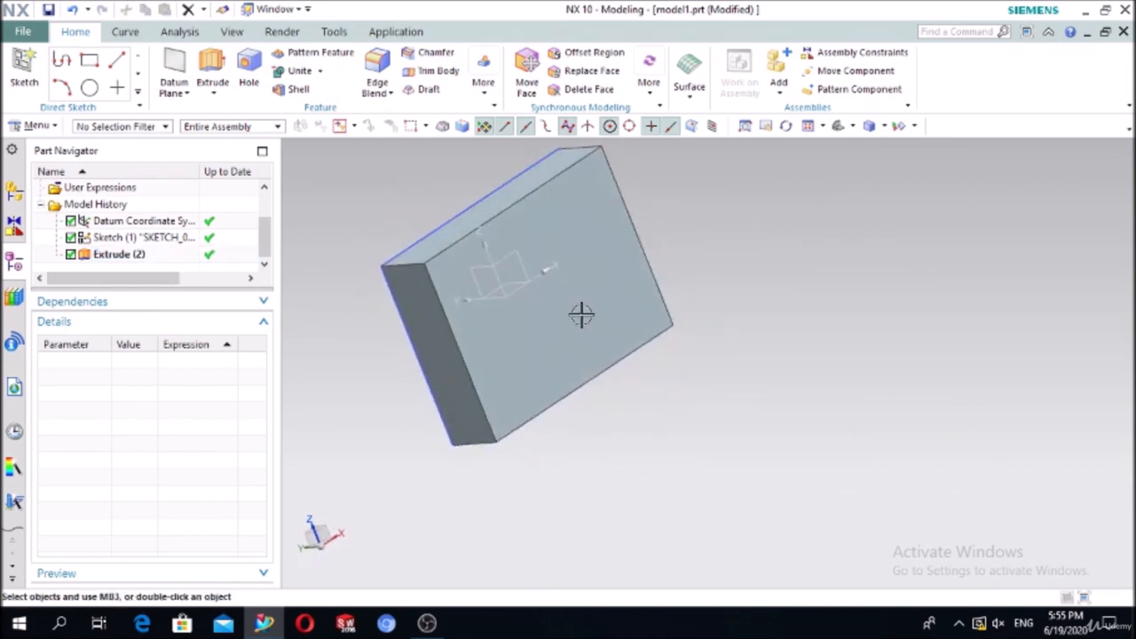
scroll(581, 315, "down", 4)
scroll(593, 210, "up", 4)
scroll(593, 209, "down", 2)
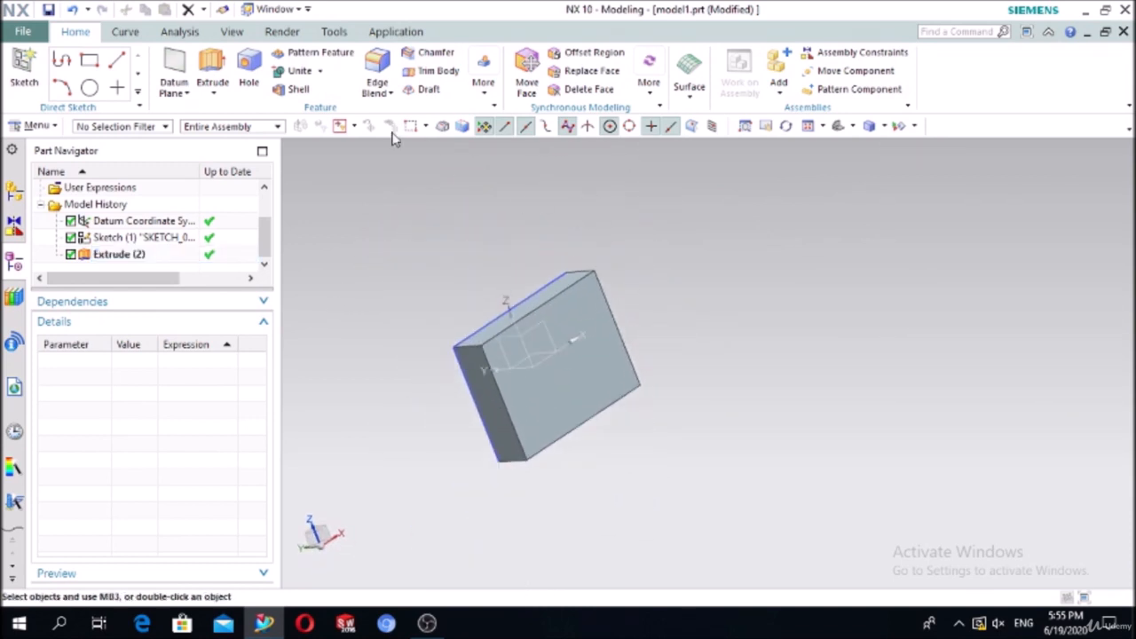
left_click(175, 64)
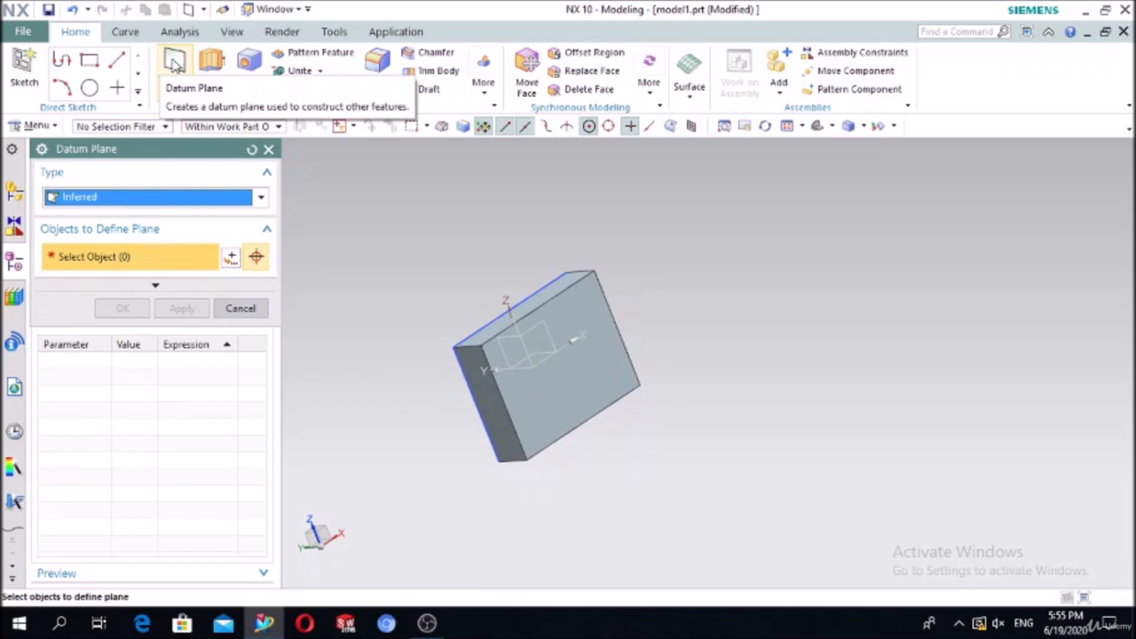
Step: Set the datum plane type to At Distance, referencing the block's large face
left_click(93, 197)
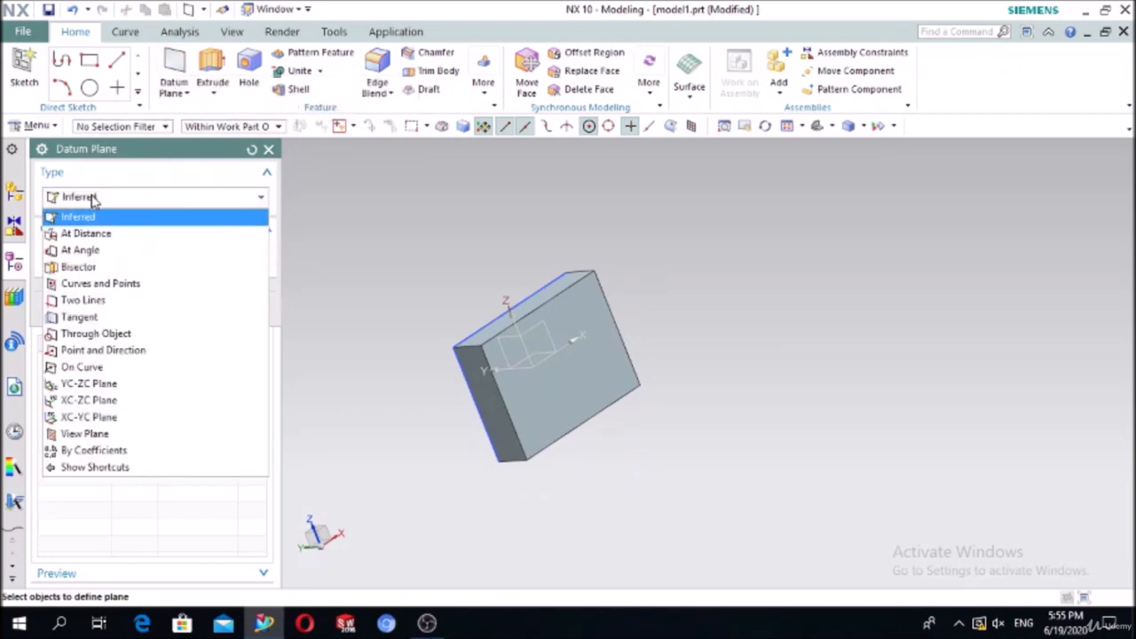
left_click(86, 233)
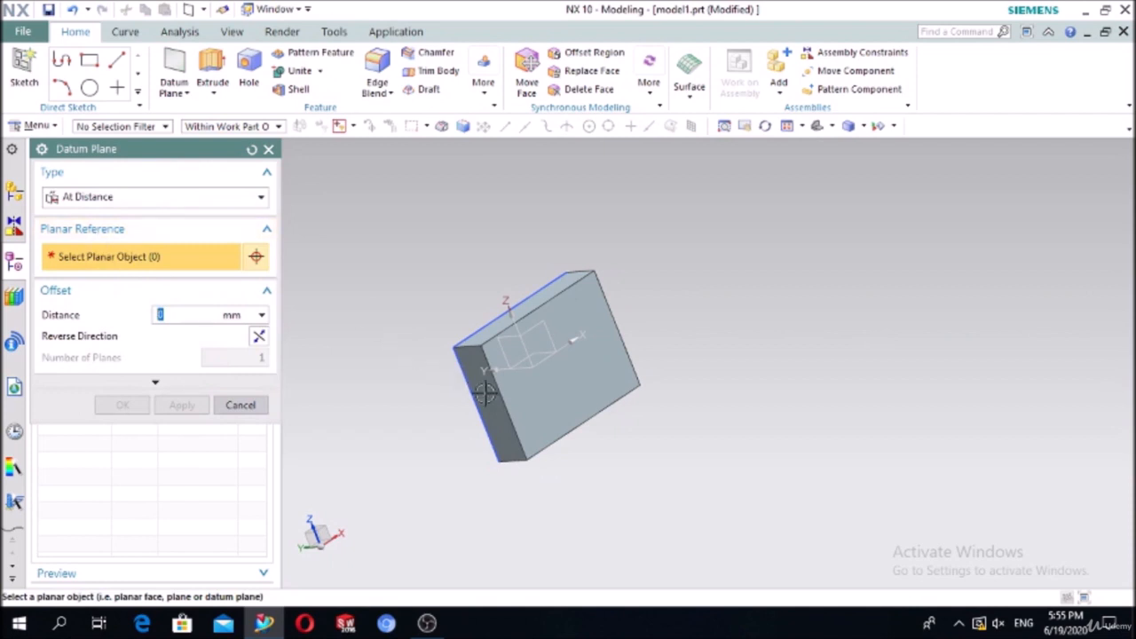
left_click(541, 402)
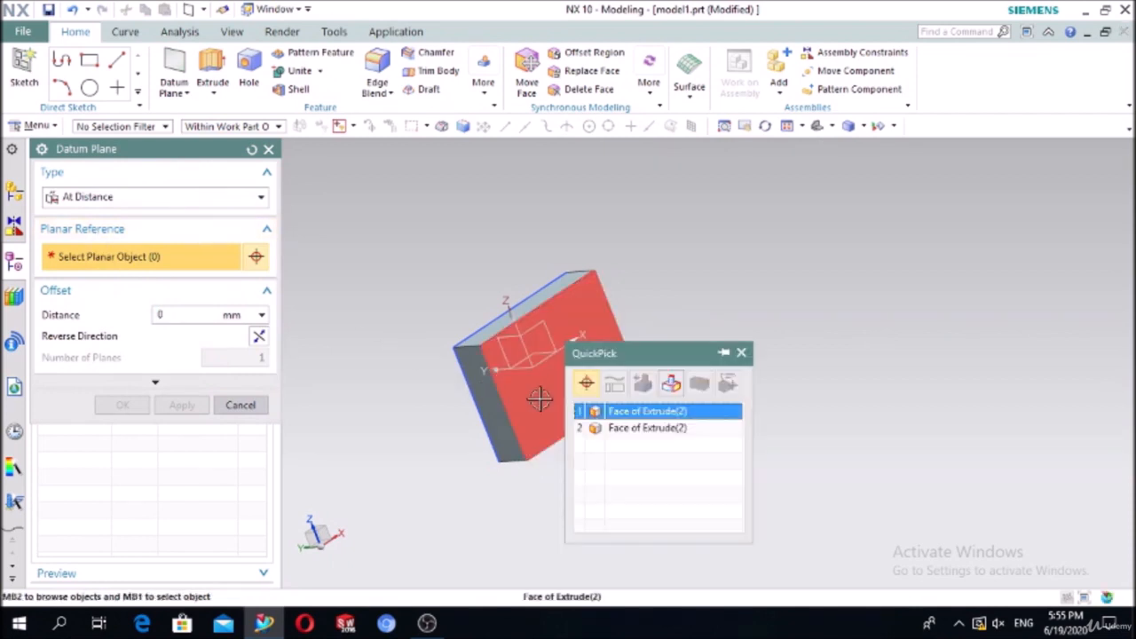
left_click(612, 417)
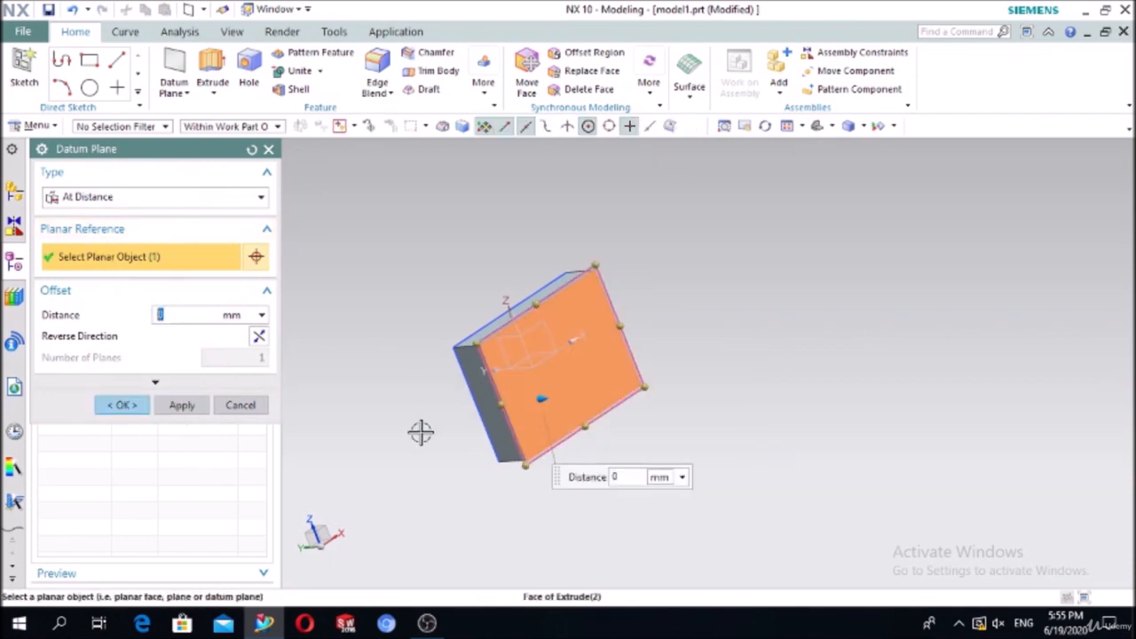
middle_click_drag(421, 414, 459, 418)
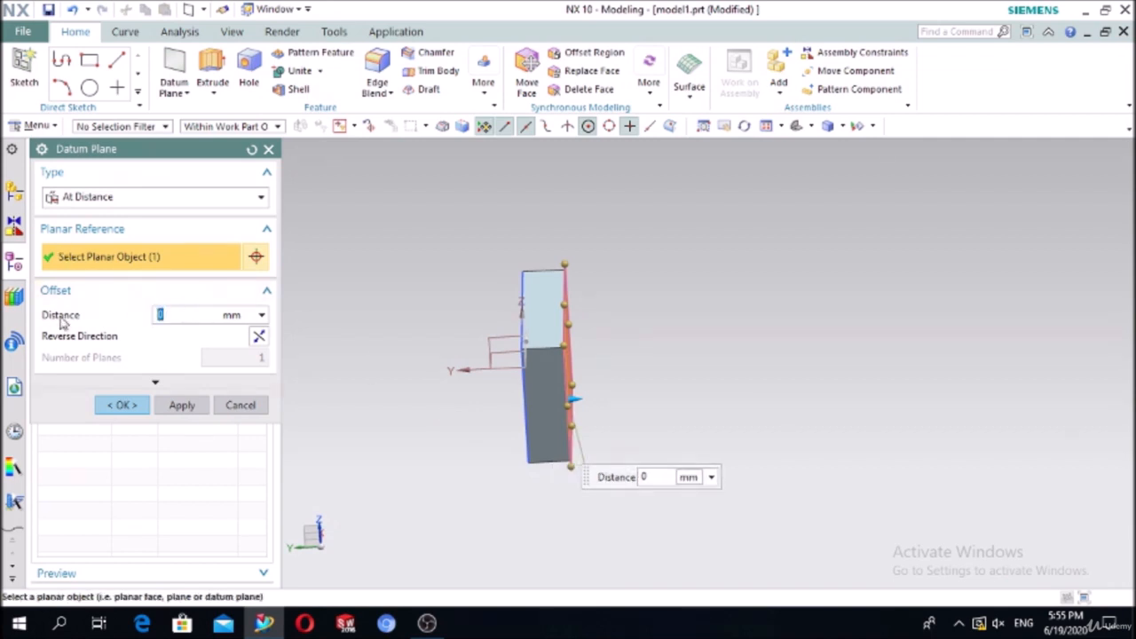
Step: Create two parallel datum planes offset 80 mm apart from that face
type("40")
key("Return")
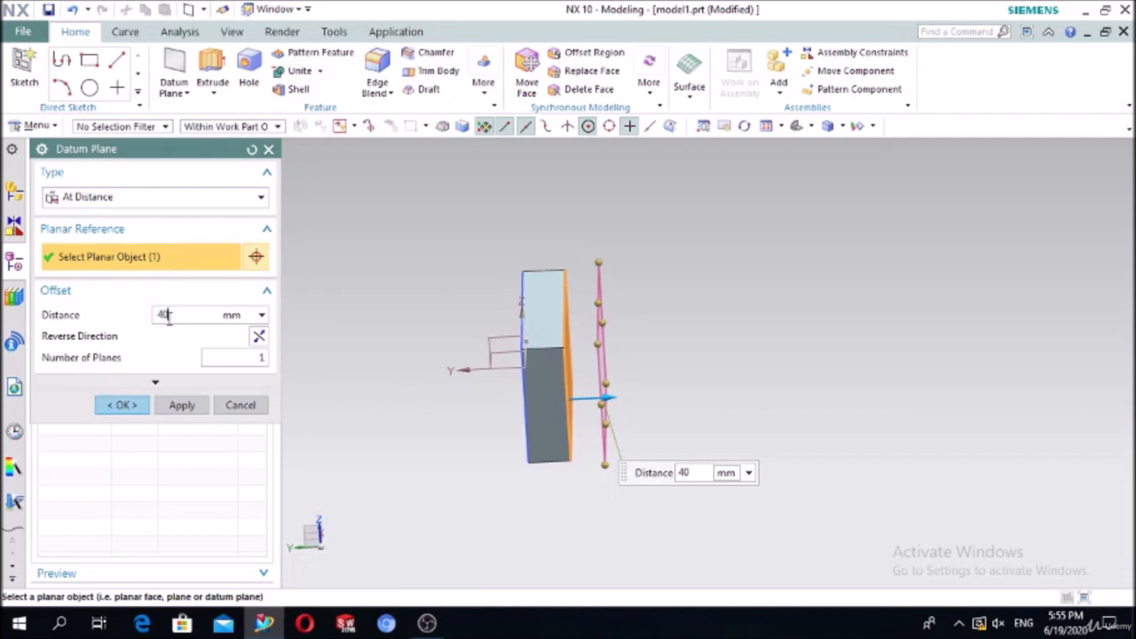
type("80")
key("Return")
left_click(245, 356)
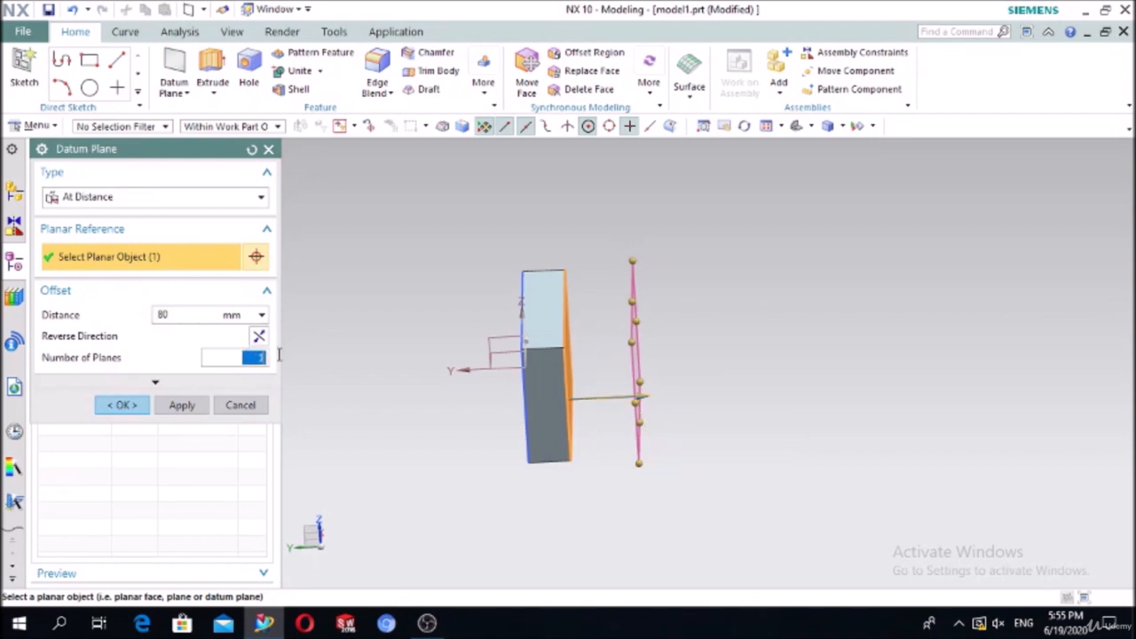
type("2")
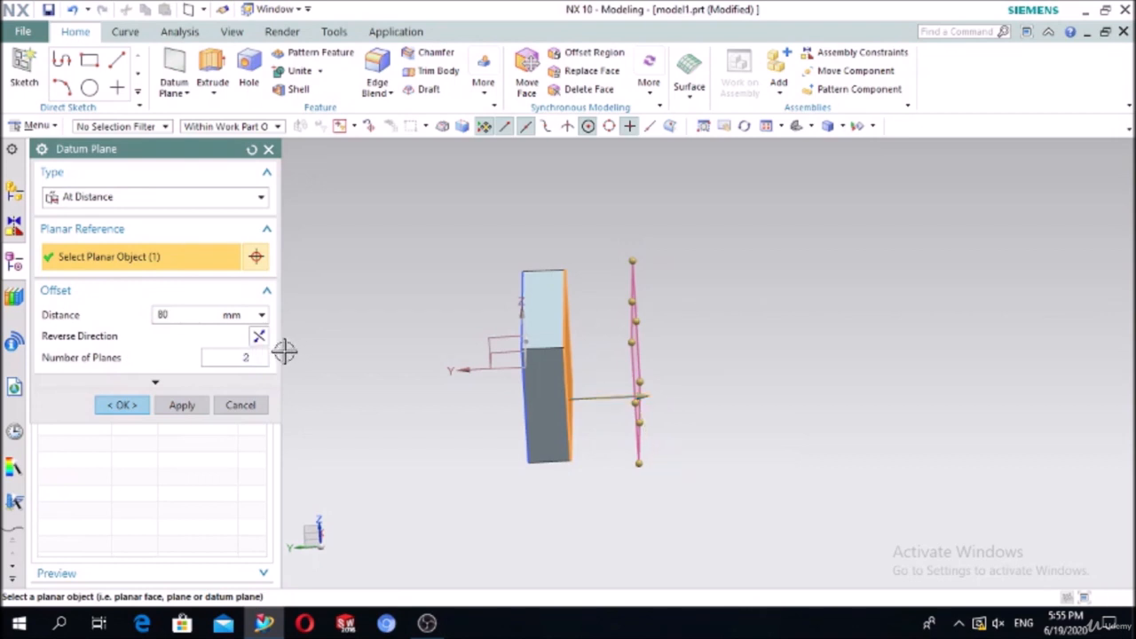
left_click(215, 312)
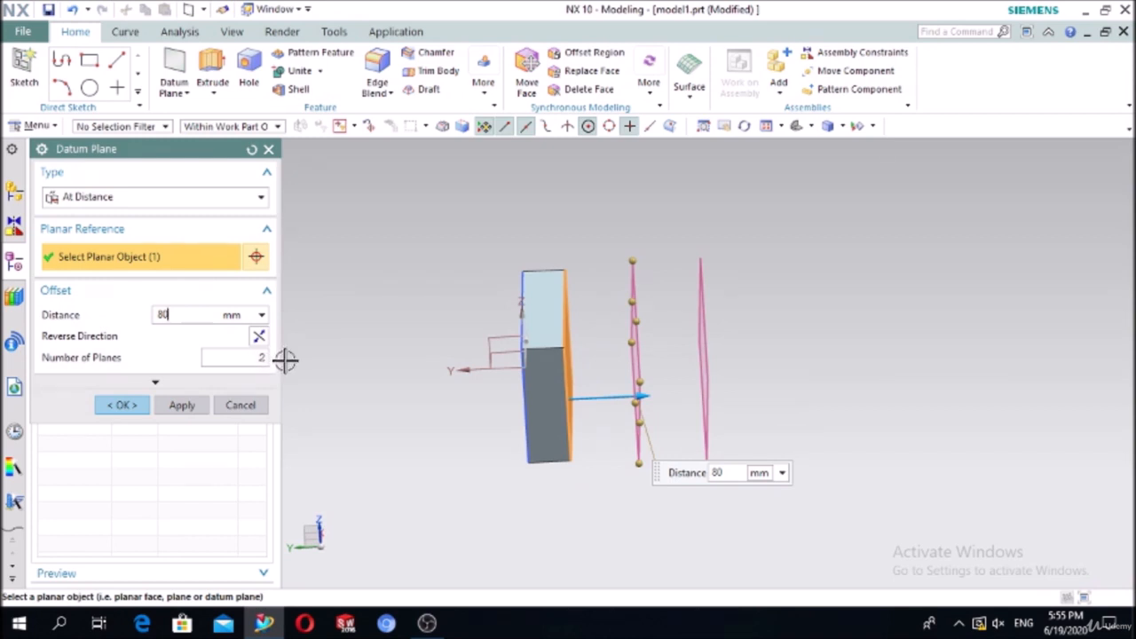
left_click(122, 404)
middle_click_drag(756, 471, 593, 406)
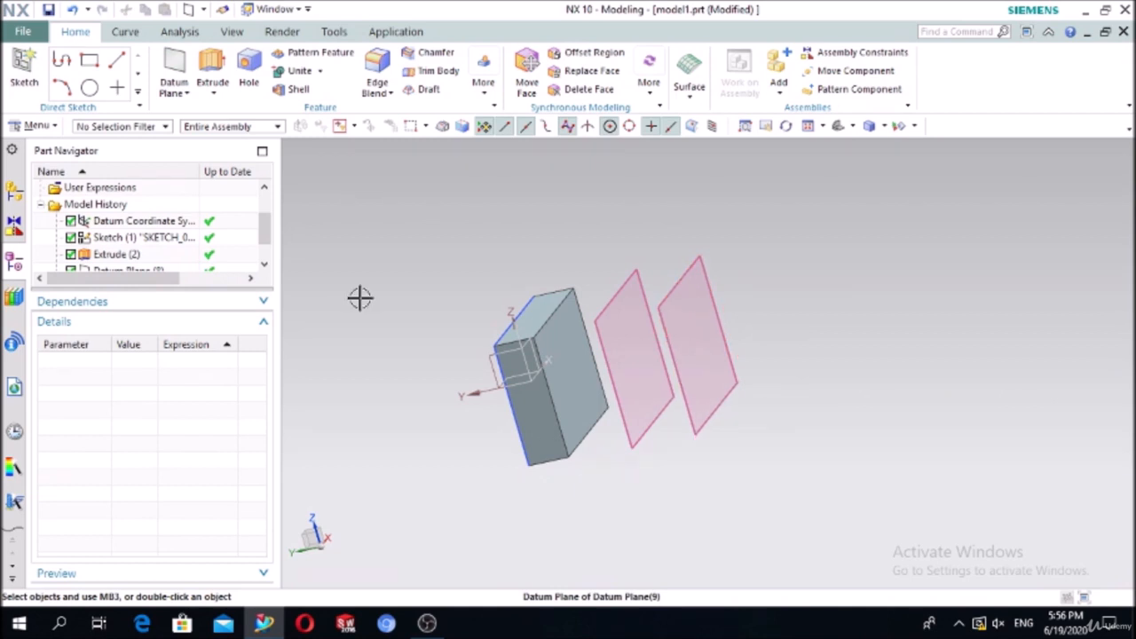
Step: Start a new sketch on the farther offset datum plane
left_click(27, 71)
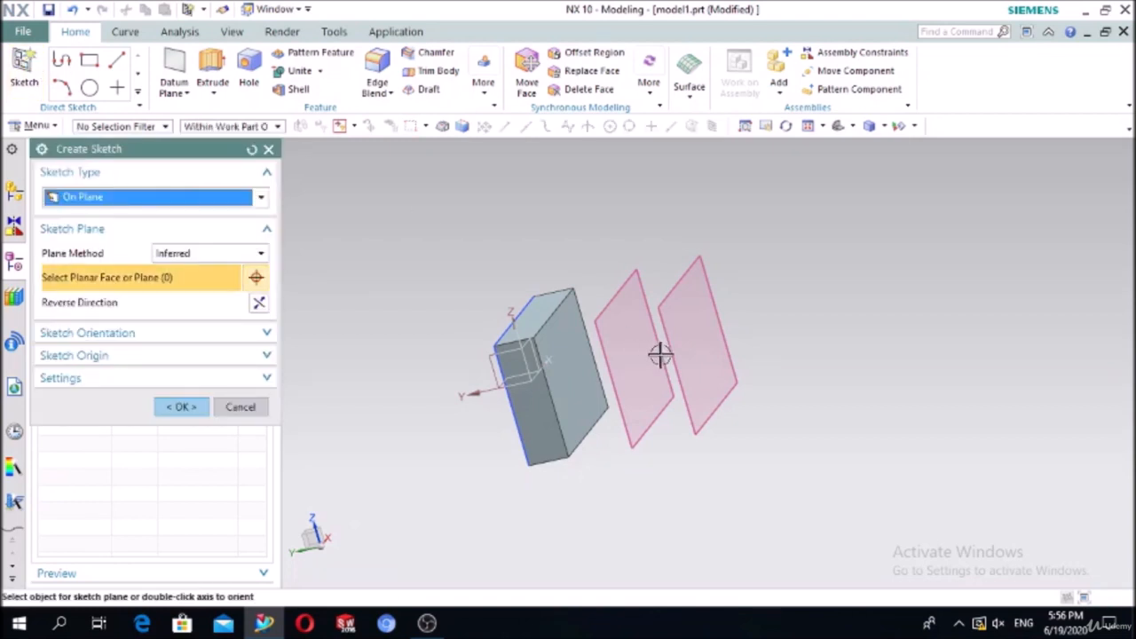
left_click(701, 260)
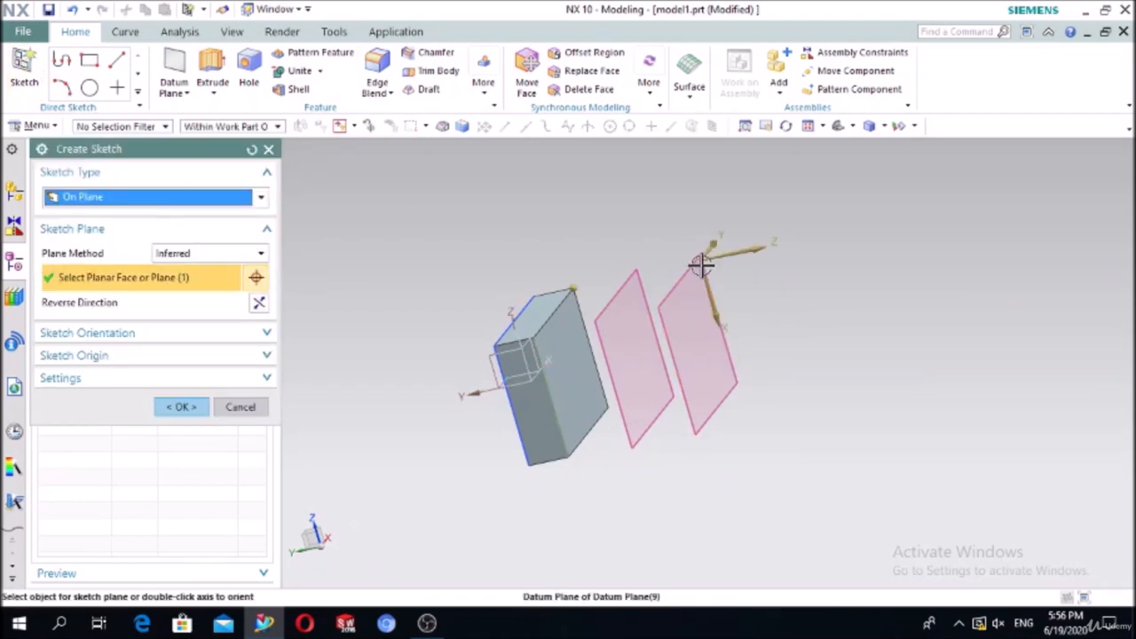
left_click(181, 407)
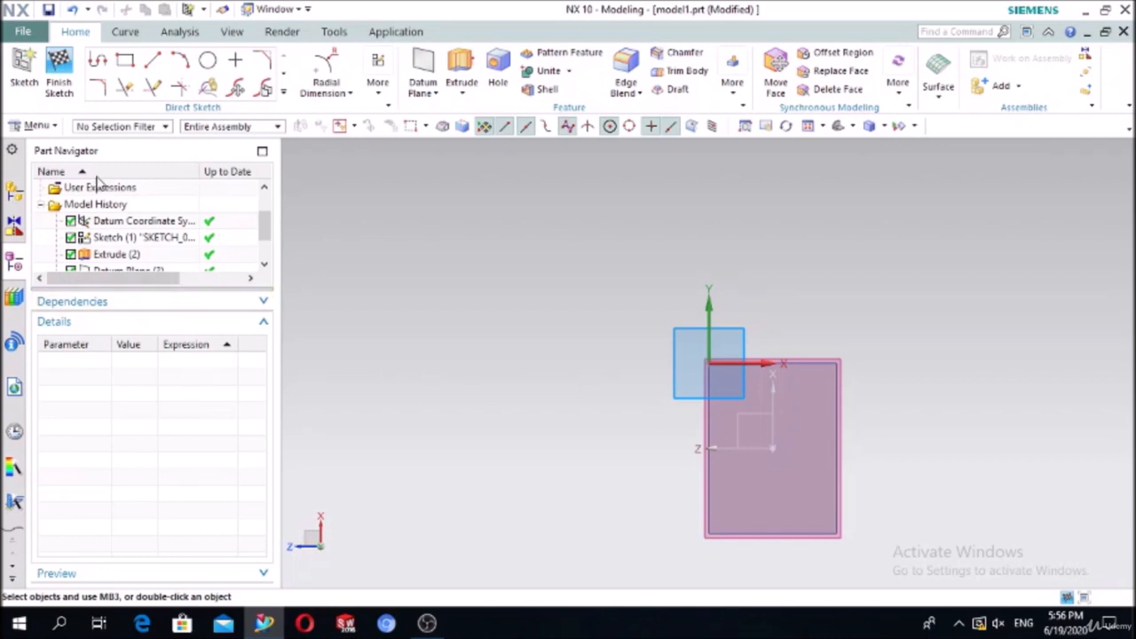
Step: Draw a two-corner rectangle on the plane and finish the sketch
left_click(125, 62)
left_click(727, 384)
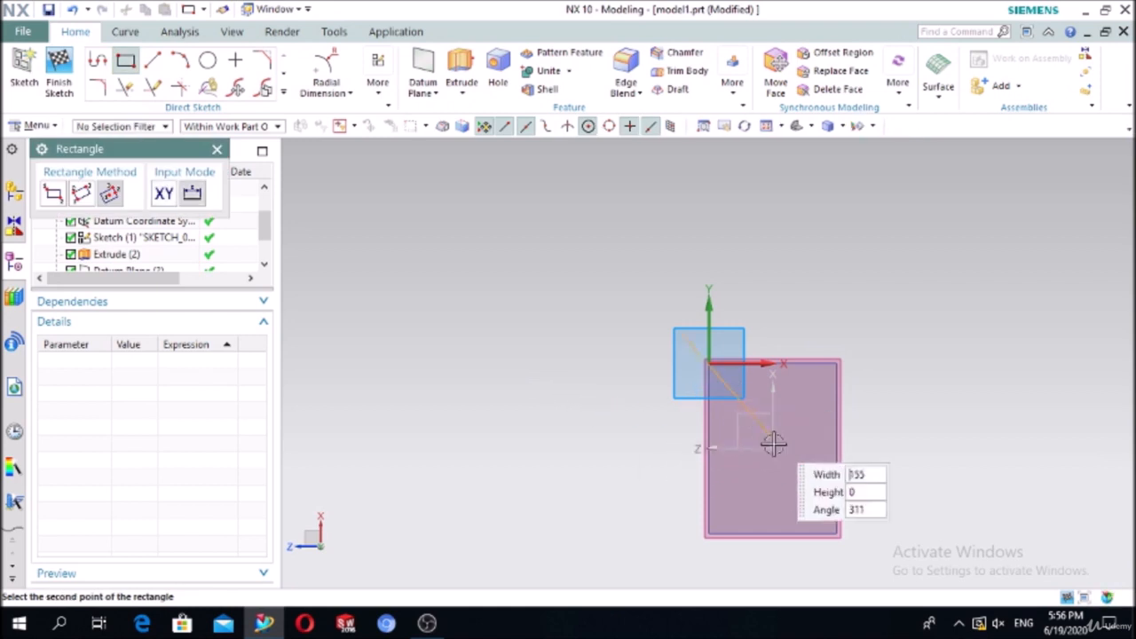
key("Escape")
left_click(55, 197)
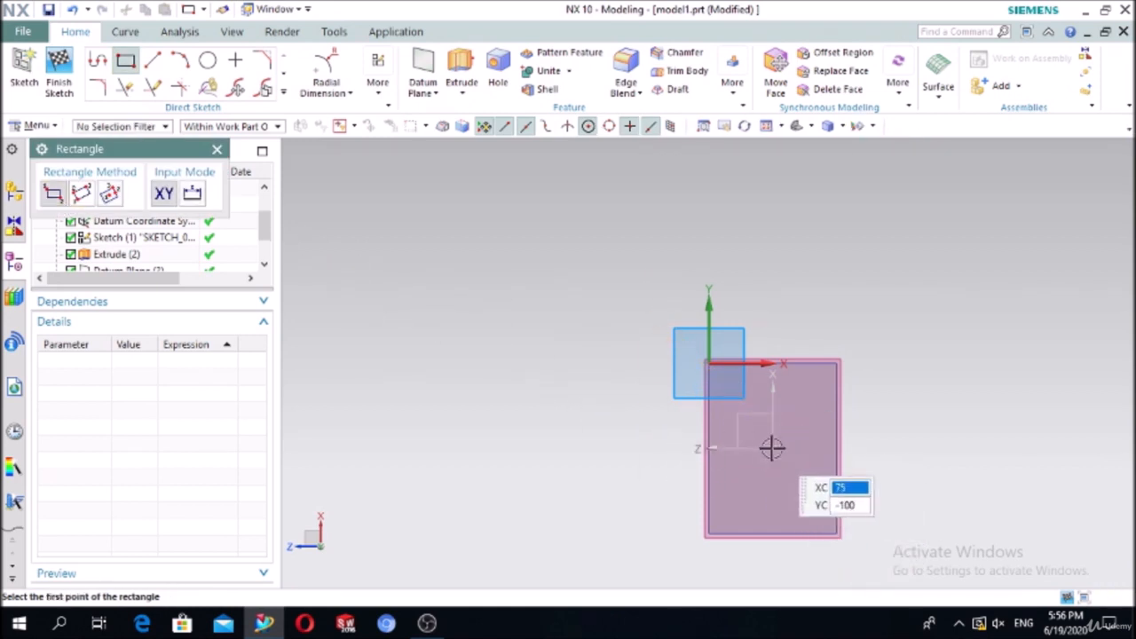
left_click(811, 515)
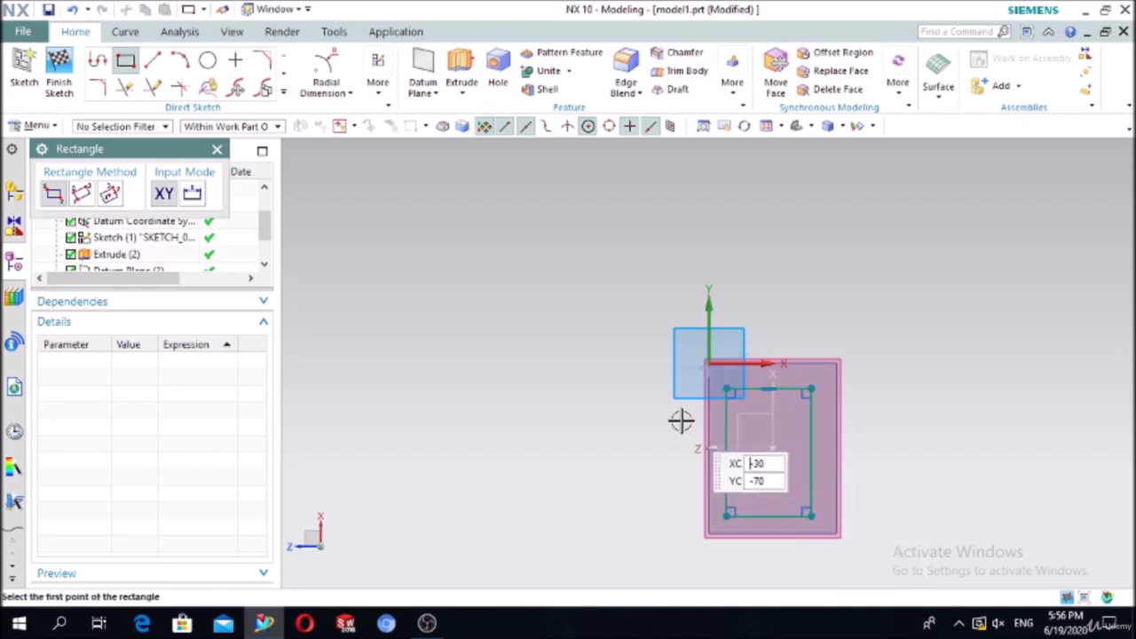
left_click(217, 150)
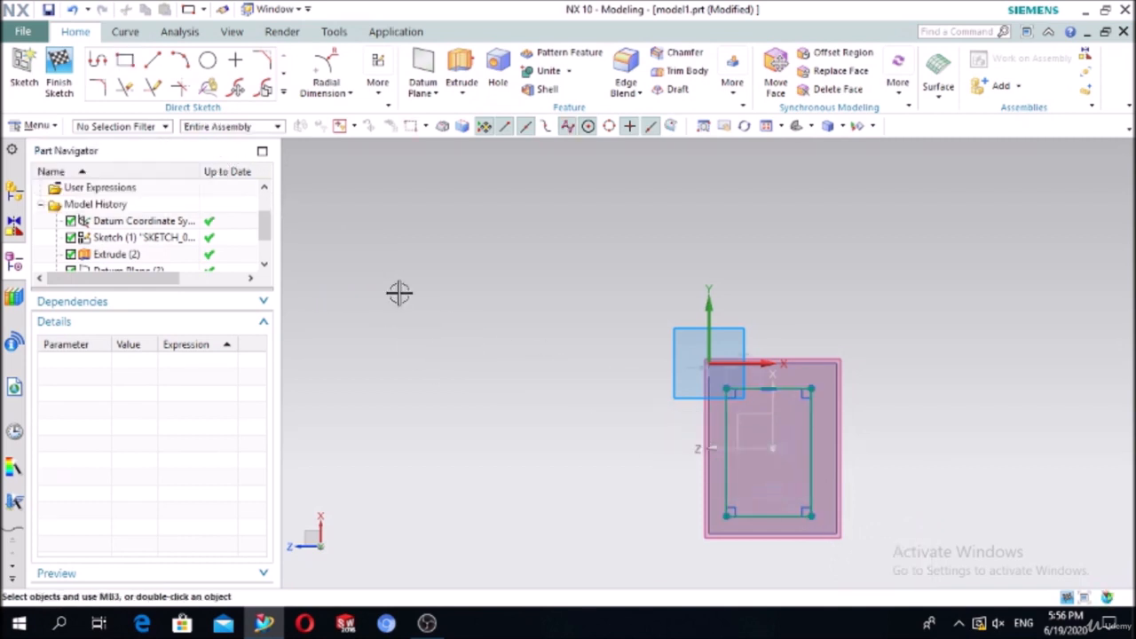
left_click(59, 78)
middle_click_drag(525, 543, 602, 548)
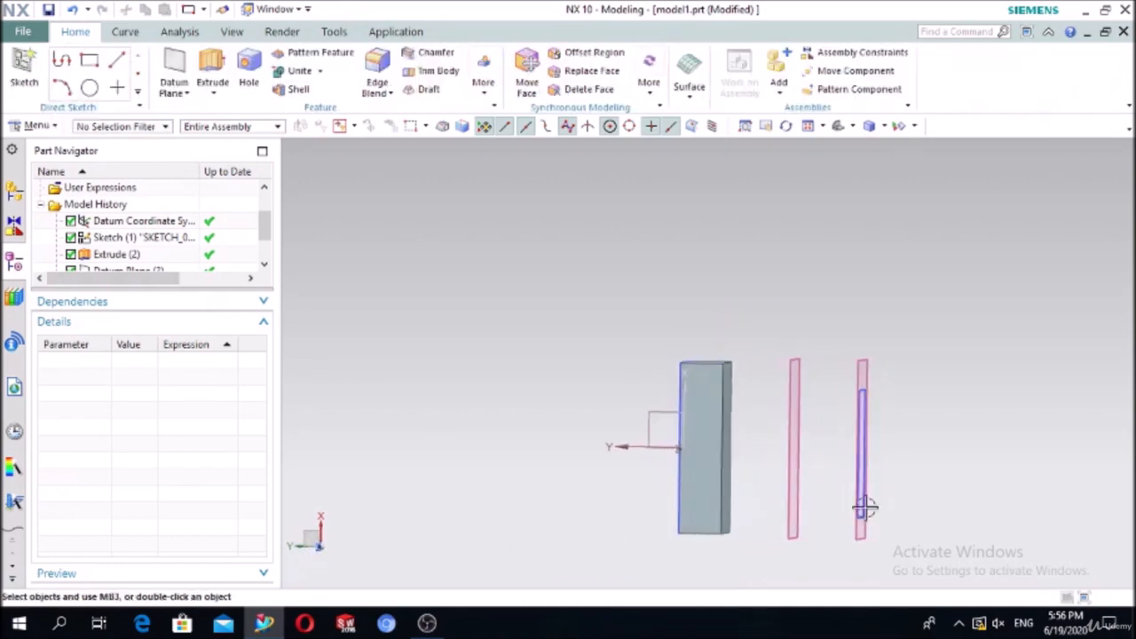
Step: Extrude the far-plane rectangle sketch 50 mm; the default boolean raises an intersect error
middle_click_drag(1034, 504, 1015, 507)
scroll(1011, 507, "down", 3)
scroll(903, 555, "up", 4)
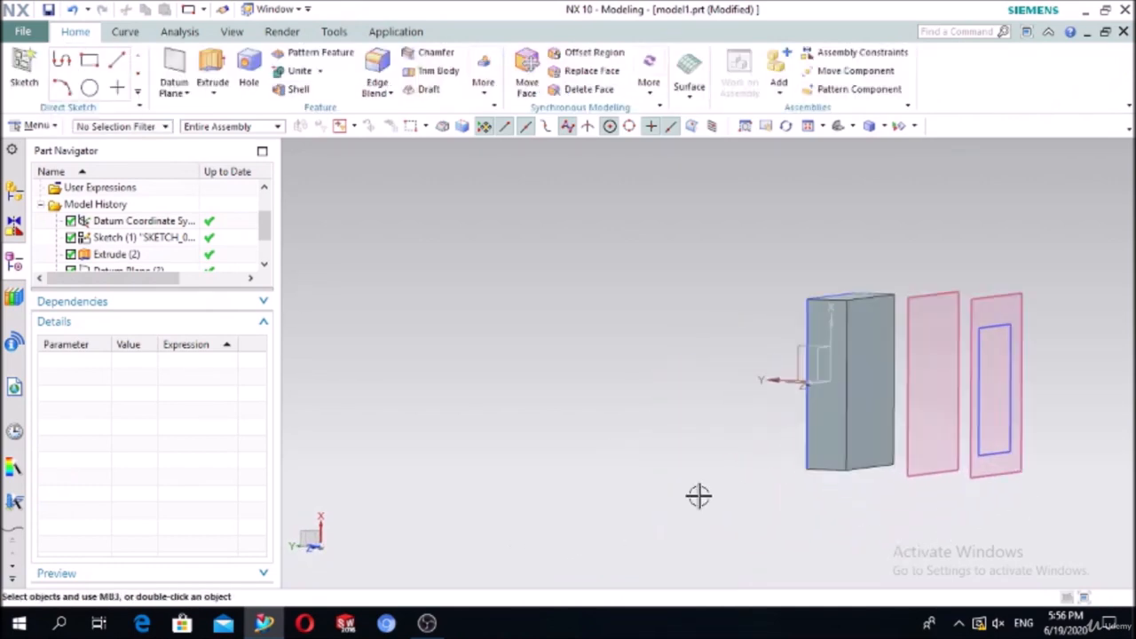
scroll(698, 494, "down", 3)
scroll(936, 456, "up", 5)
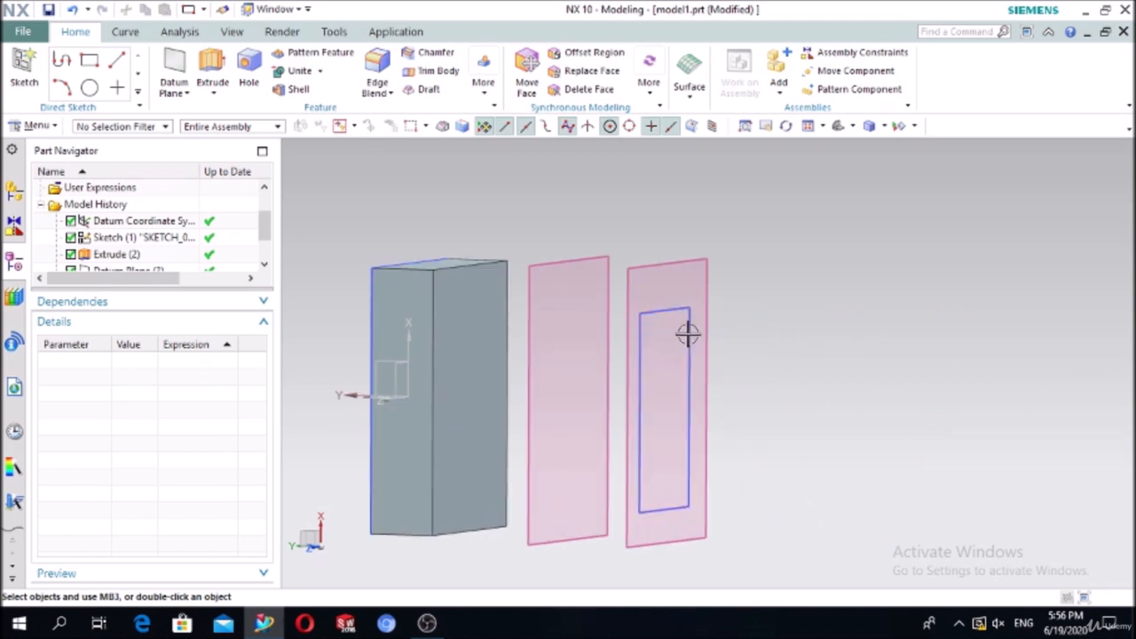
left_click(211, 64)
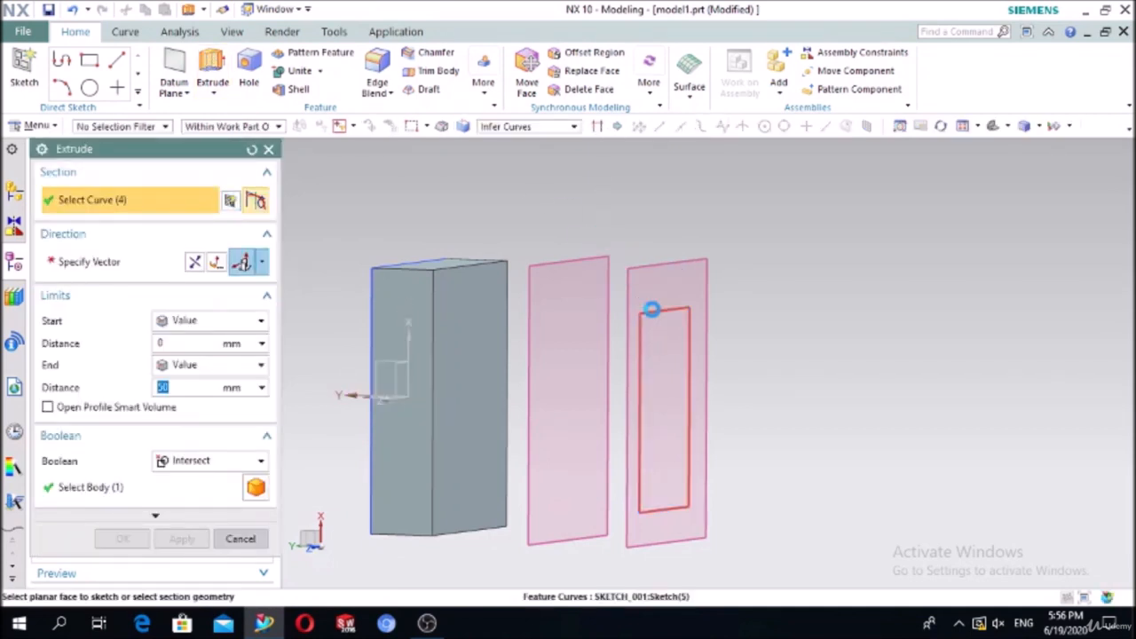
left_click(654, 309)
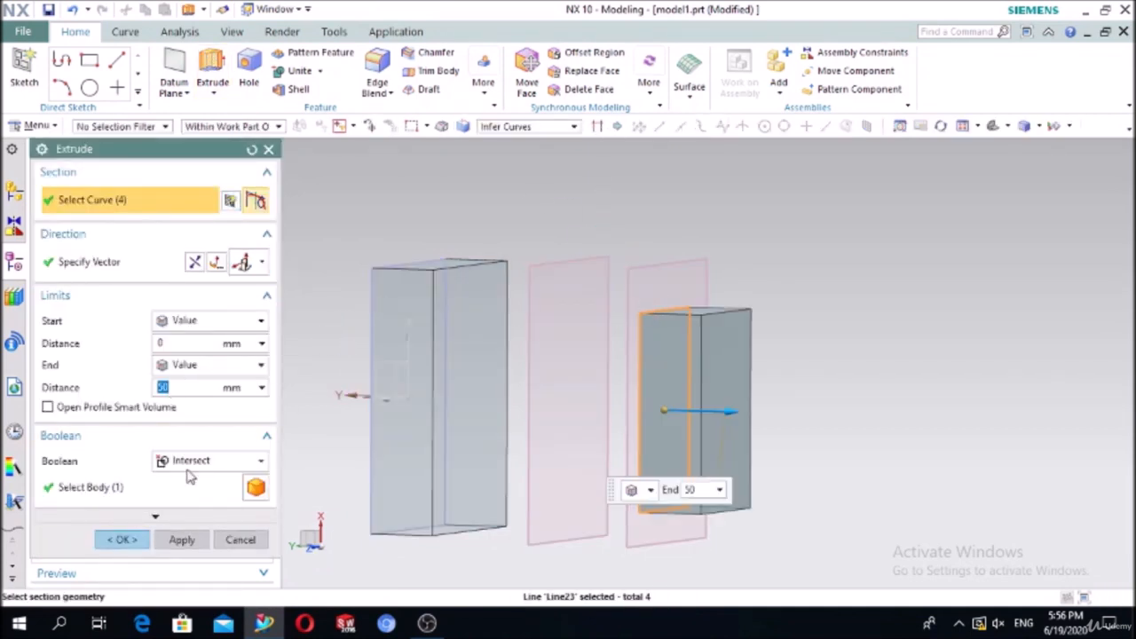
left_click(123, 540)
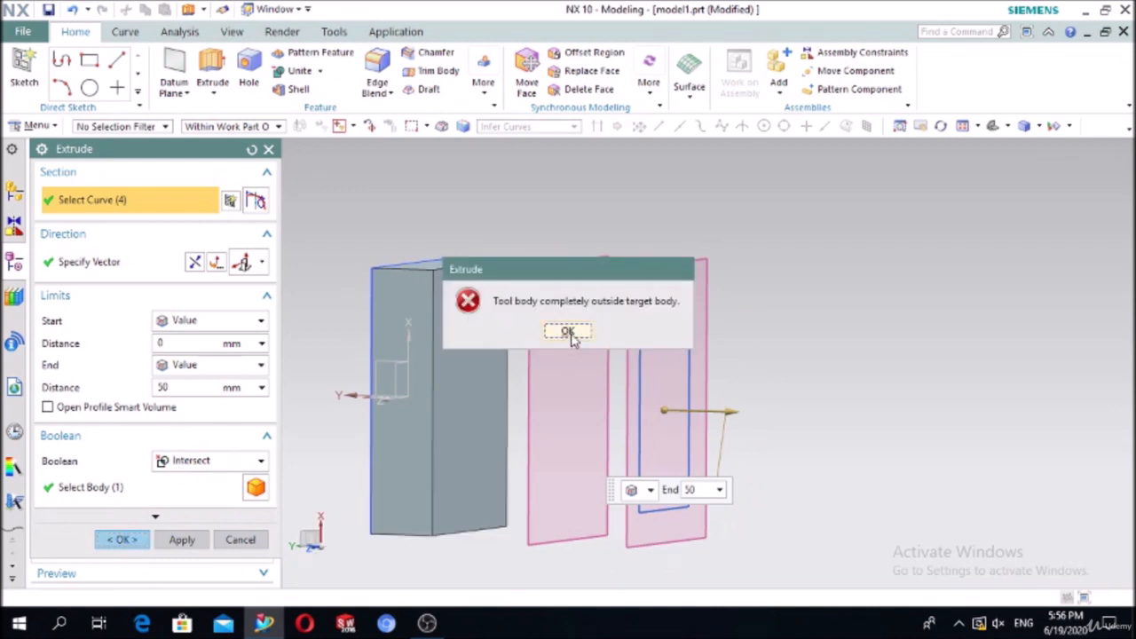
Step: Set the extrusion's Boolean to None so the 50 mm block becomes a separate solid
left_click(568, 332)
left_click(186, 462)
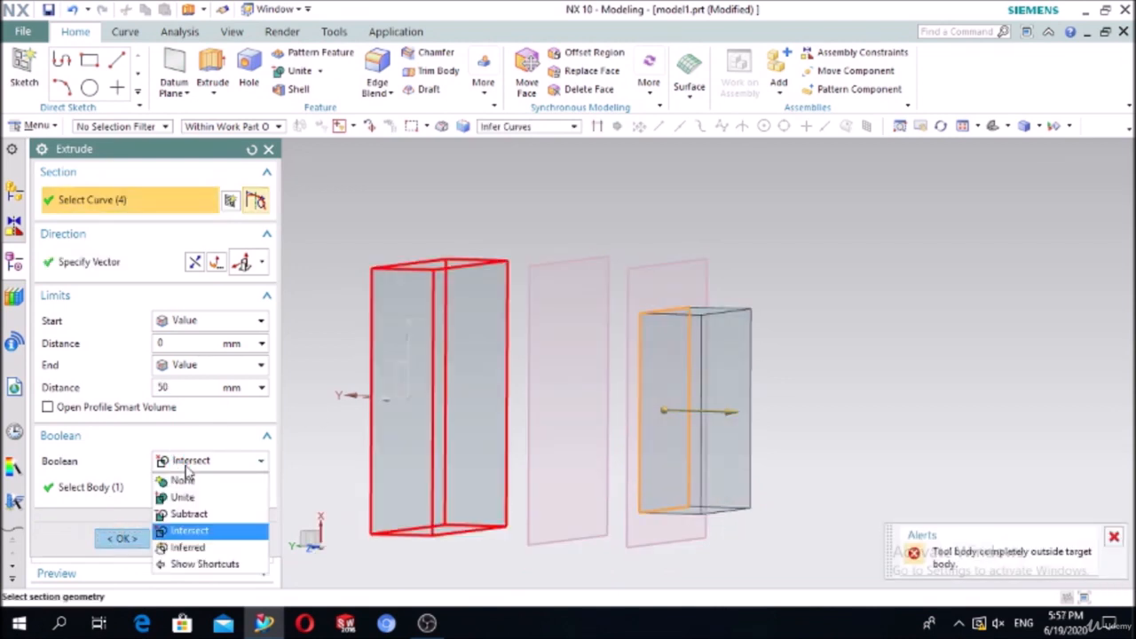
left_click(182, 480)
left_click(124, 510)
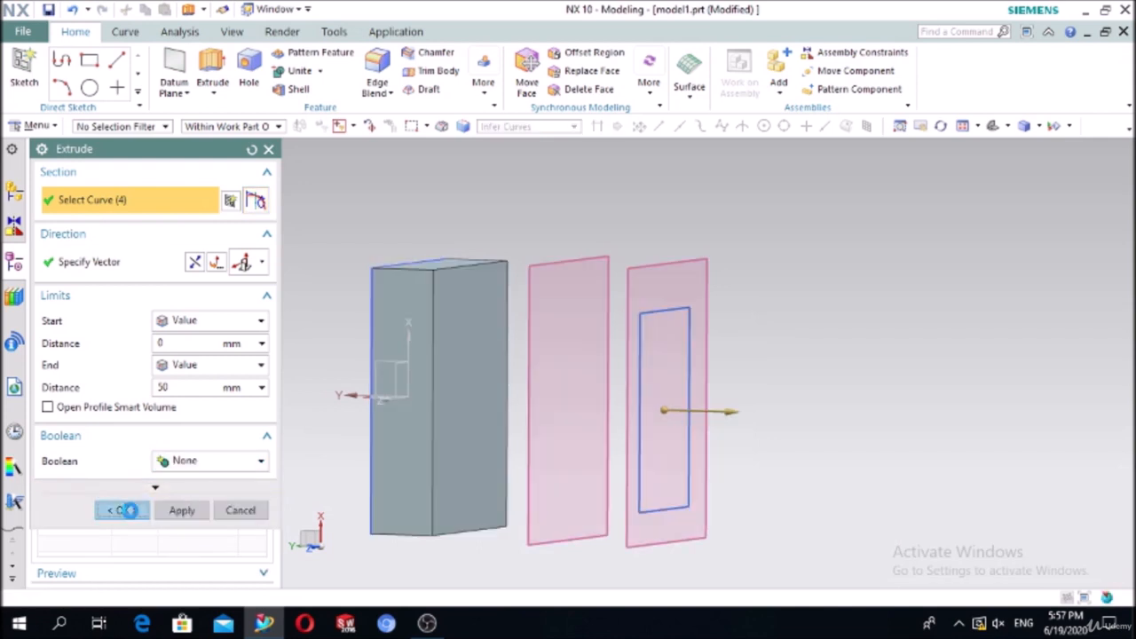
middle_click_drag(861, 373, 869, 369)
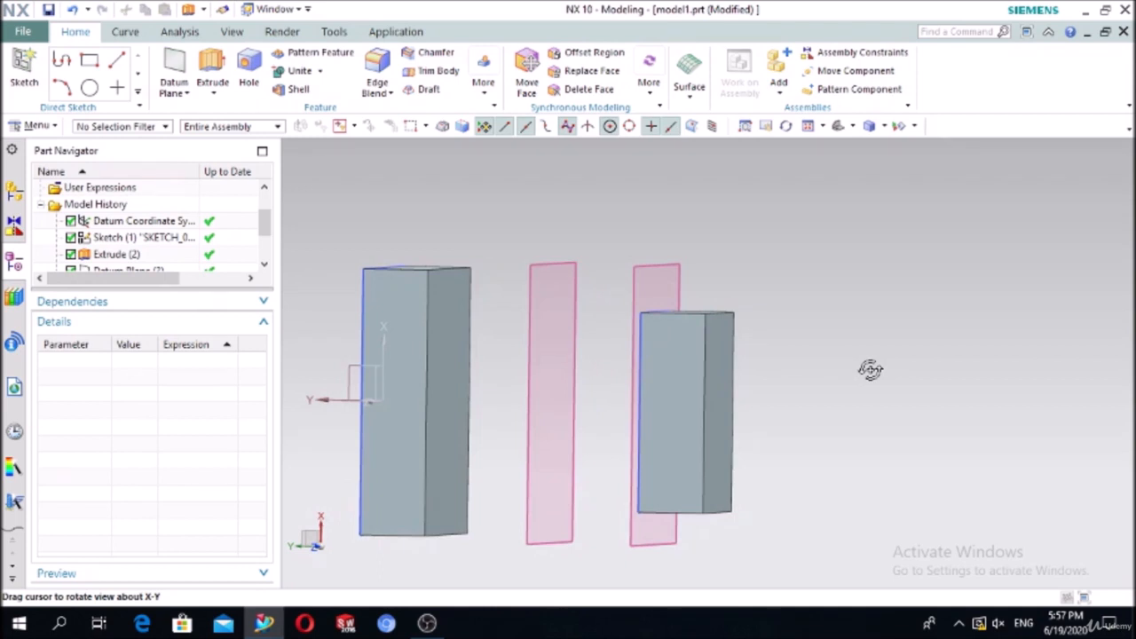
middle_click_drag(870, 369, 870, 369)
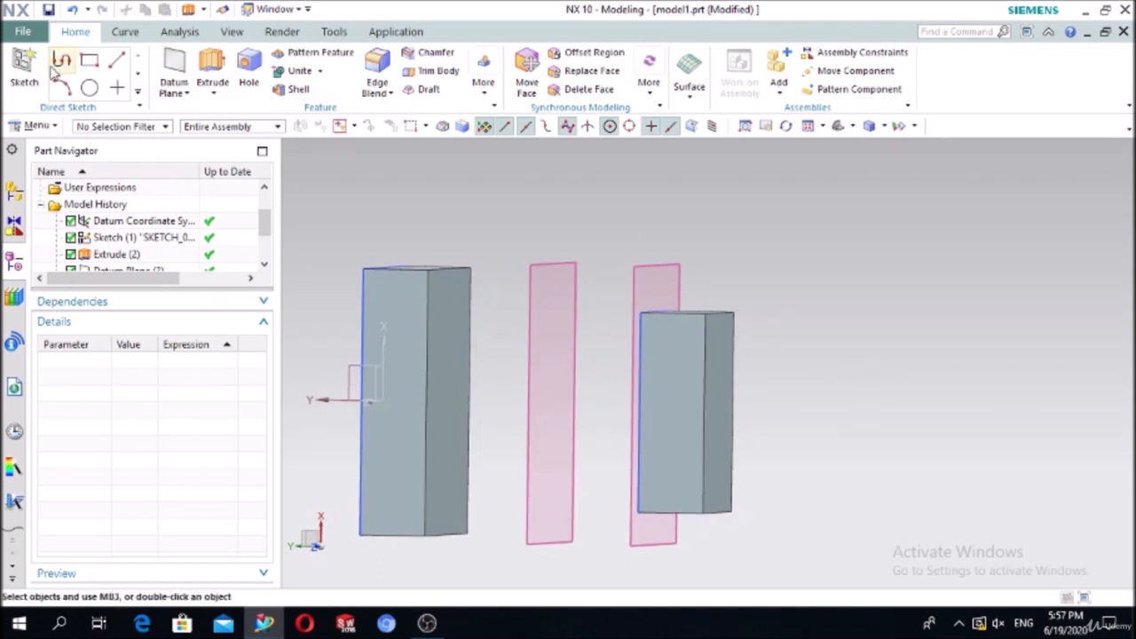
Step: Sketch a small rectangle inside the block outline on the nearer datum plane
left_click(24, 67)
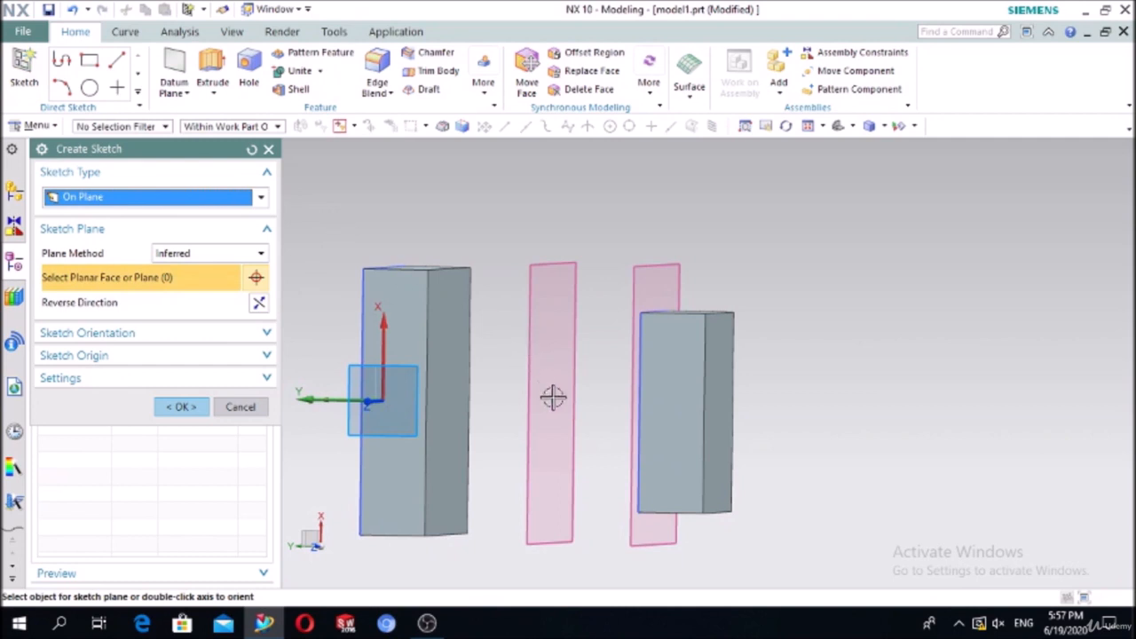
left_click(542, 290)
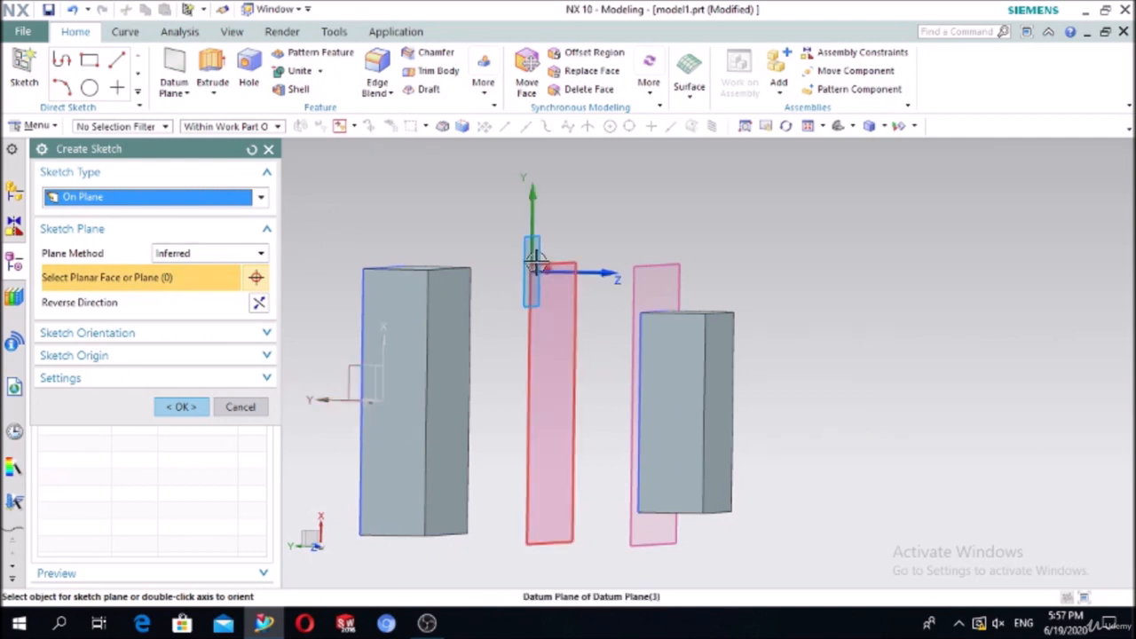
left_click(182, 406)
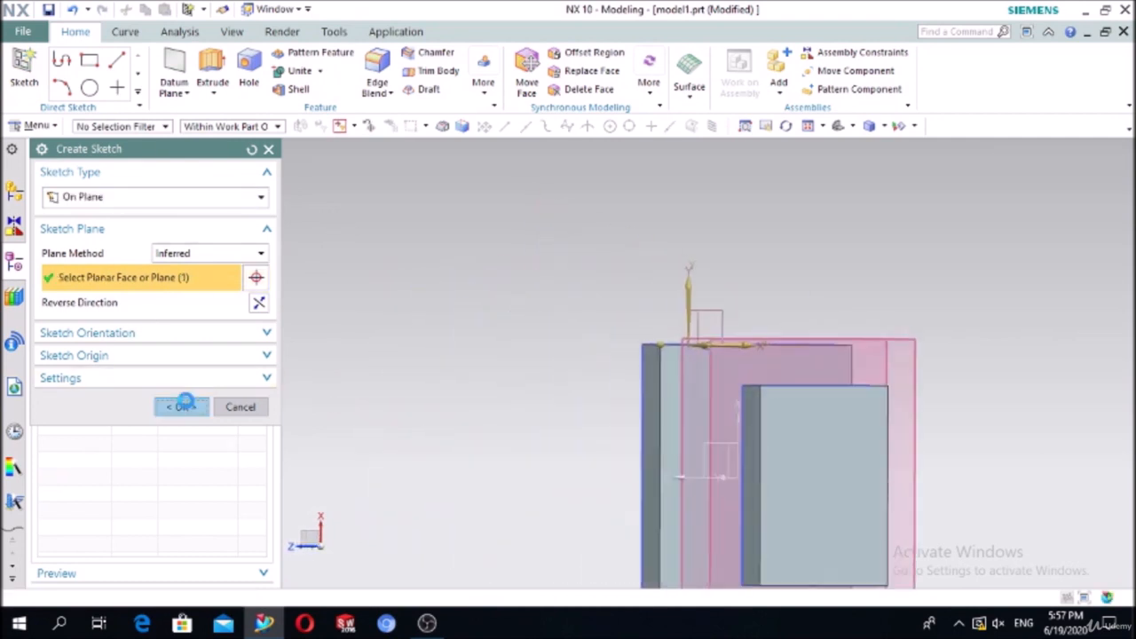
left_click(125, 60)
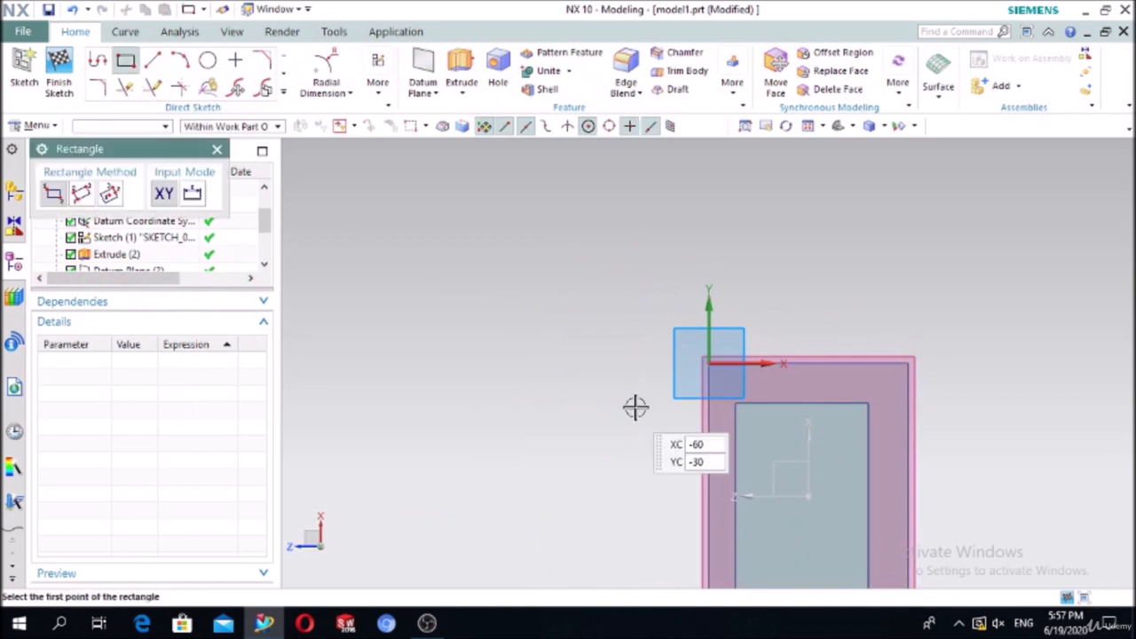
left_click(775, 458)
left_click(835, 533)
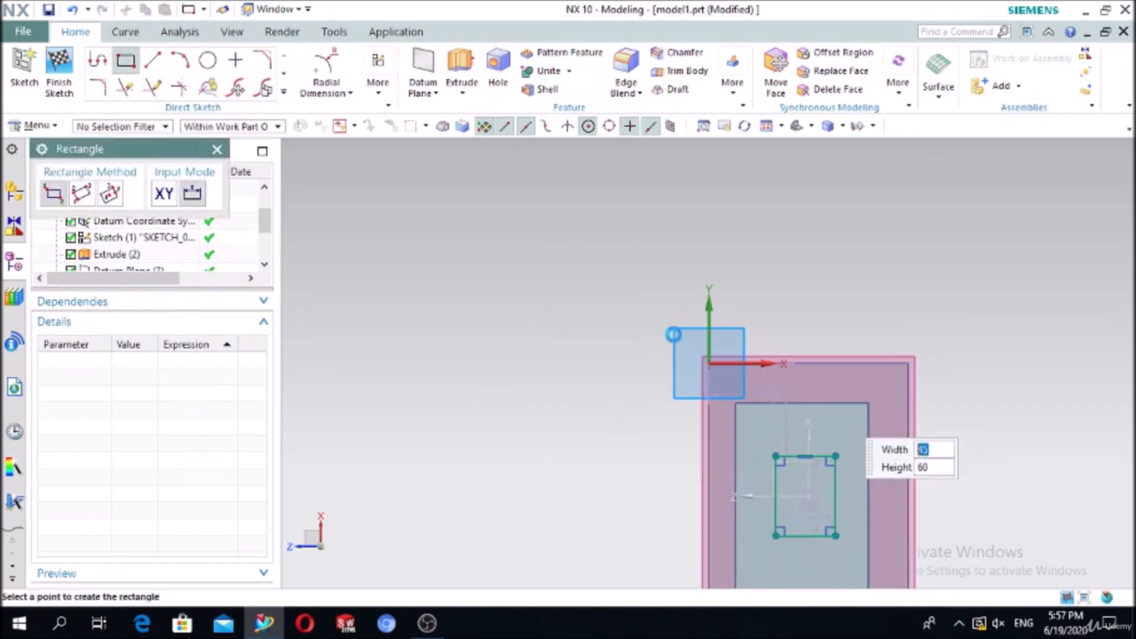
left_click(217, 149)
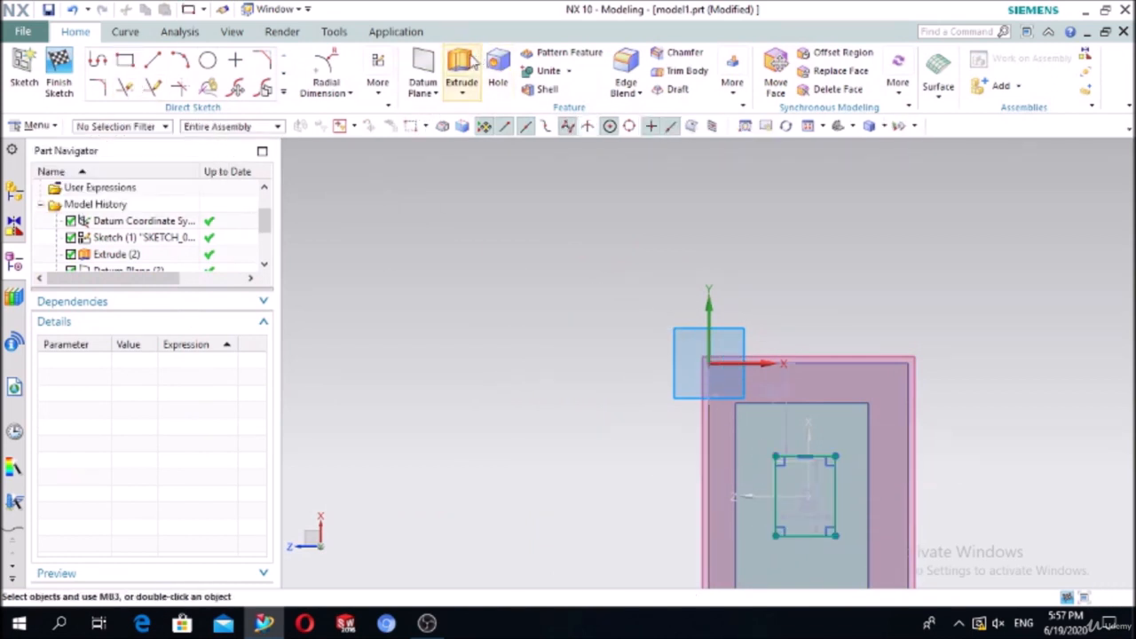
Step: Extrude the small rectangle with its end limit set to Until Next
left_click(461, 67)
middle_click_drag(459, 309, 566, 345)
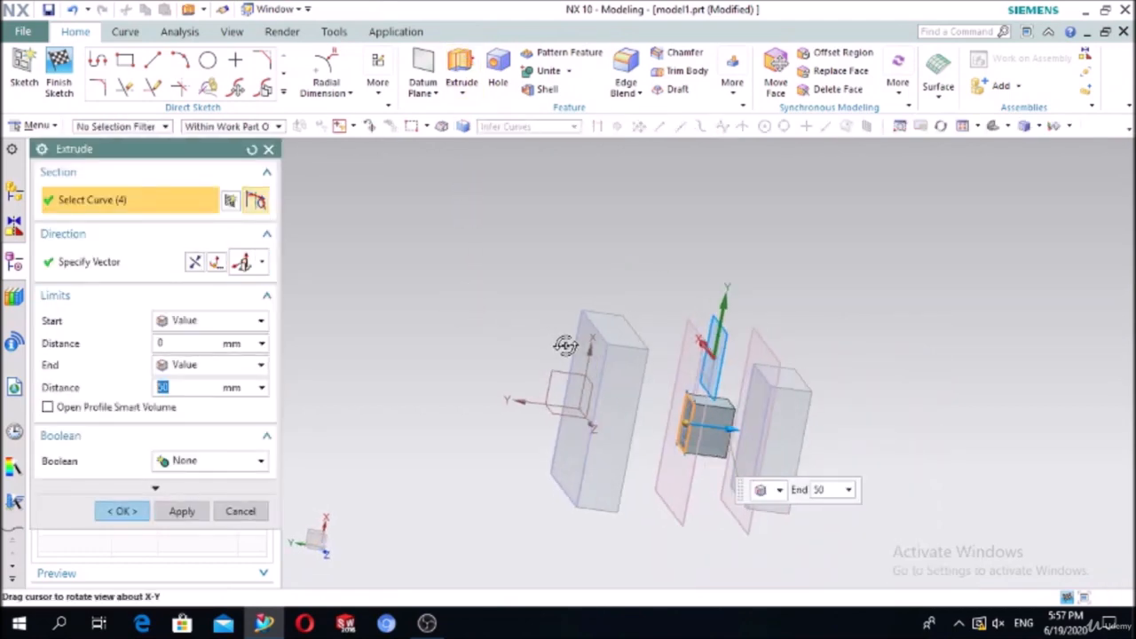
left_click(202, 365)
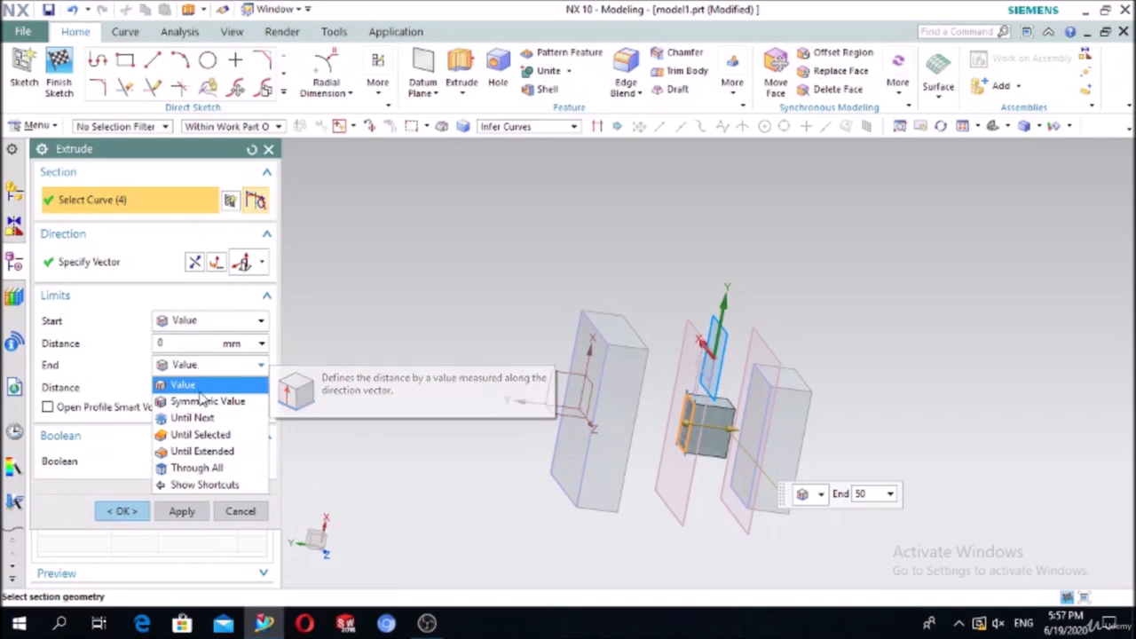
left_click(190, 417)
scroll(754, 436, "up", 5)
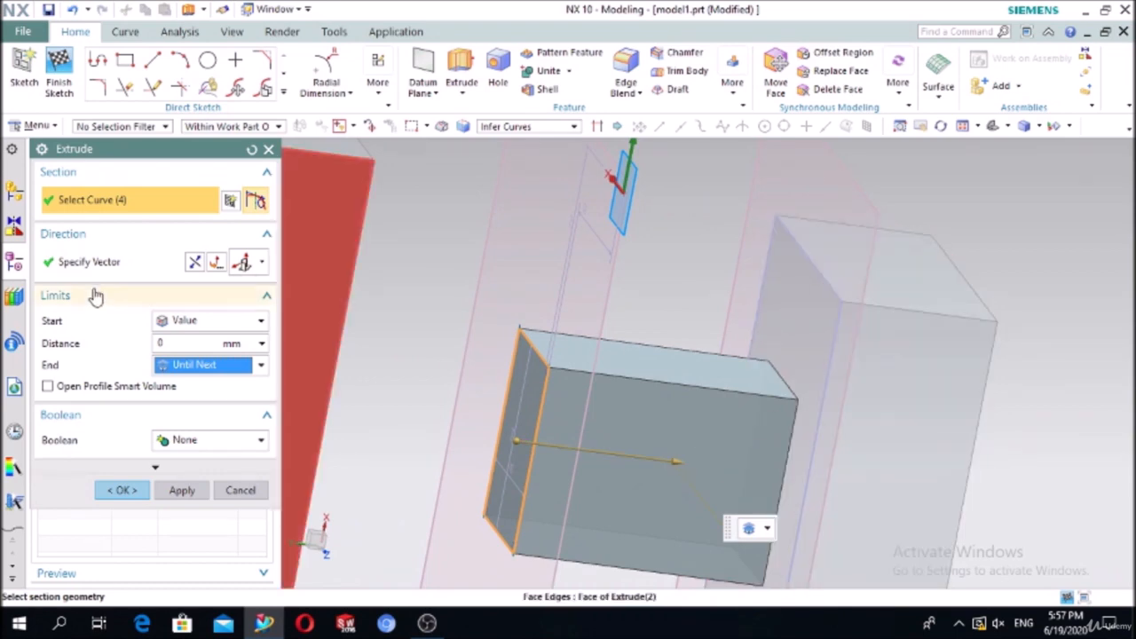
Step: Set the start limit to Value 0 and create the connecting block
left_click(179, 323)
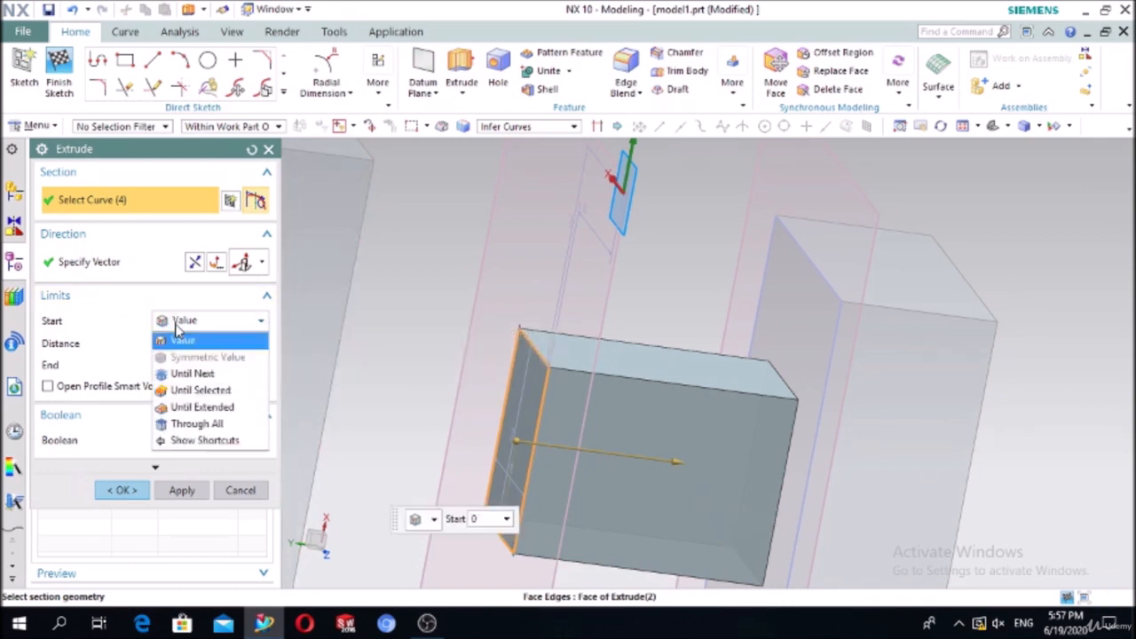
left_click(187, 374)
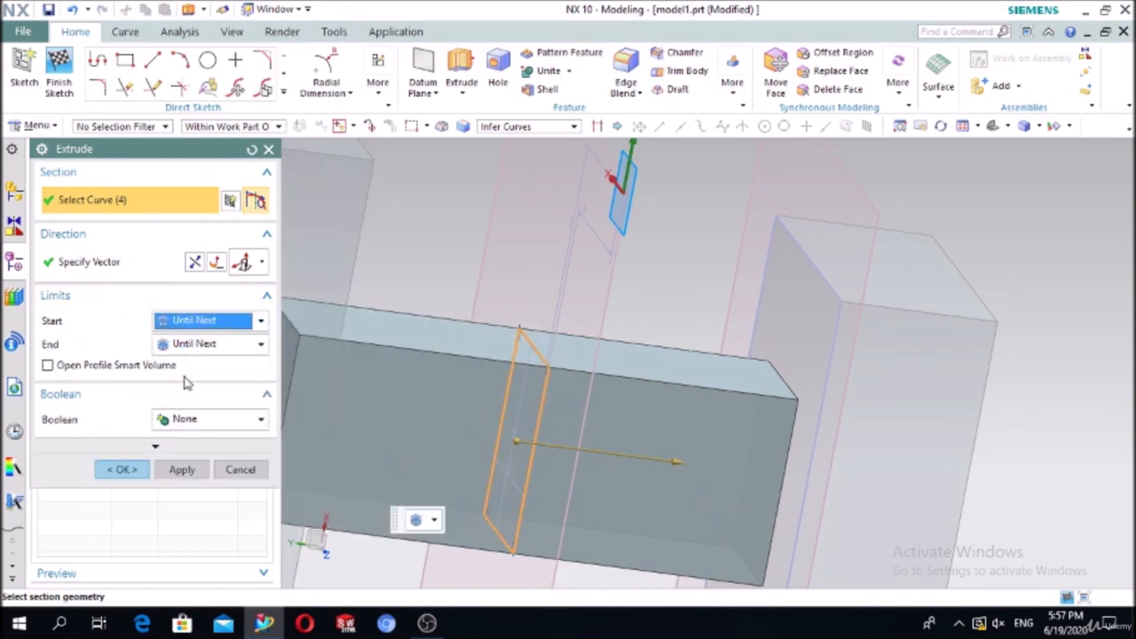
scroll(479, 408, "down", 3)
scroll(462, 487, "down", 2)
scroll(462, 487, "up", 1)
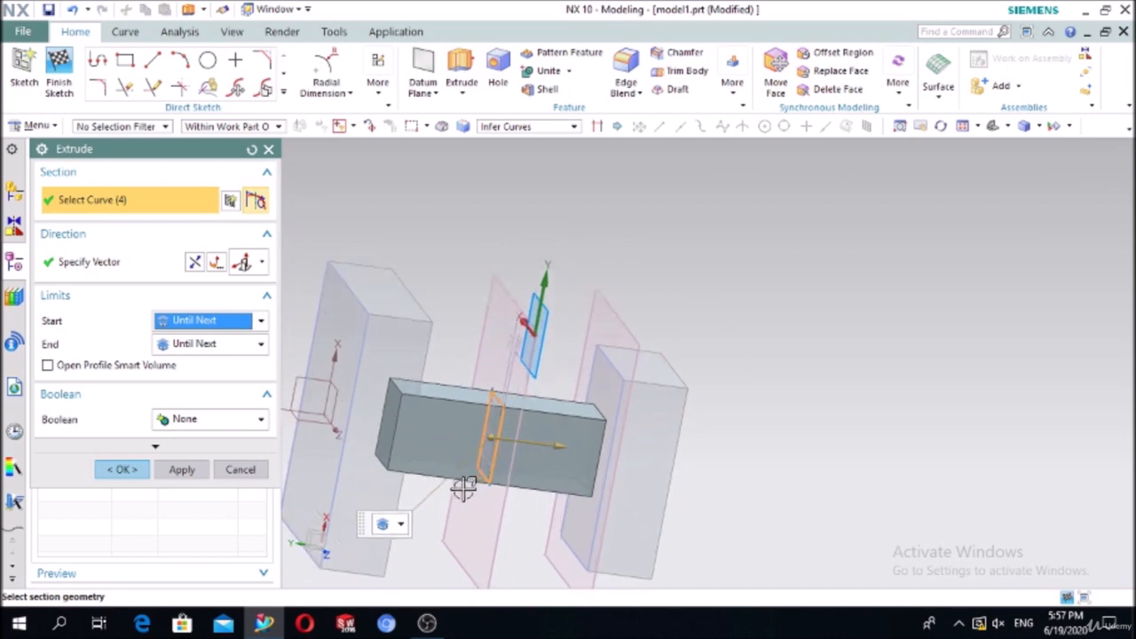
middle_click_drag(465, 489, 421, 493)
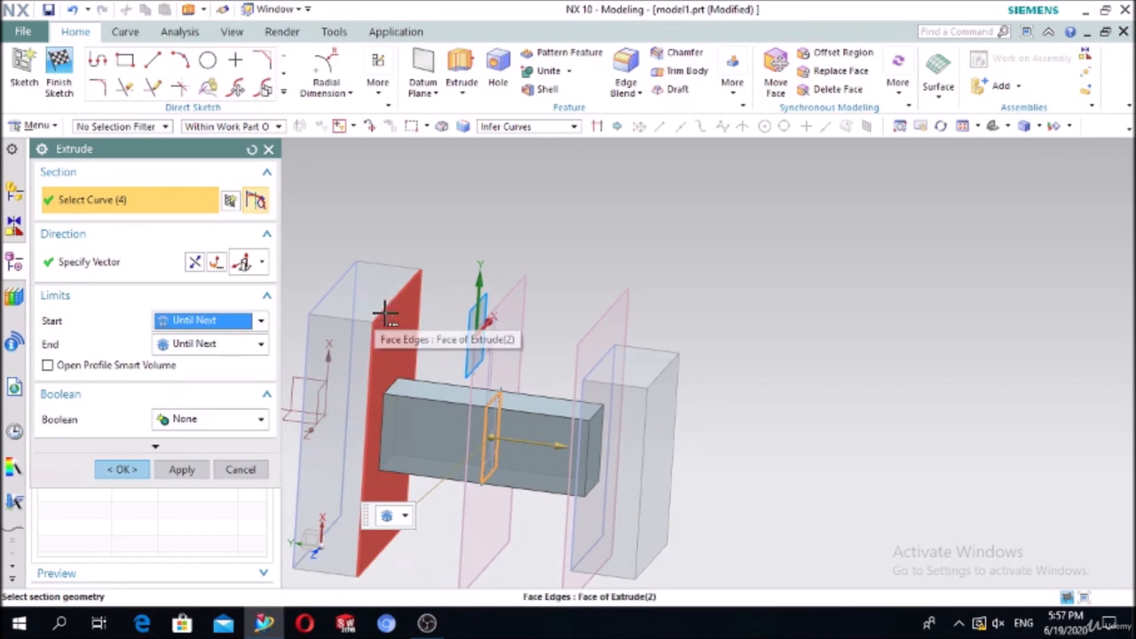
left_click(194, 323)
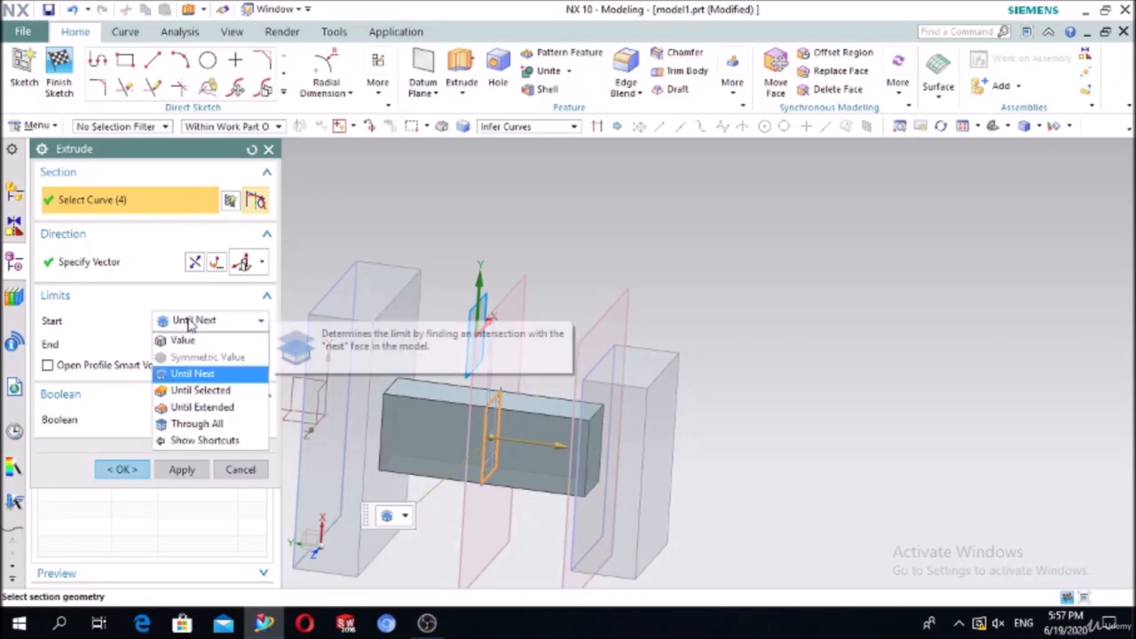
left_click(193, 317)
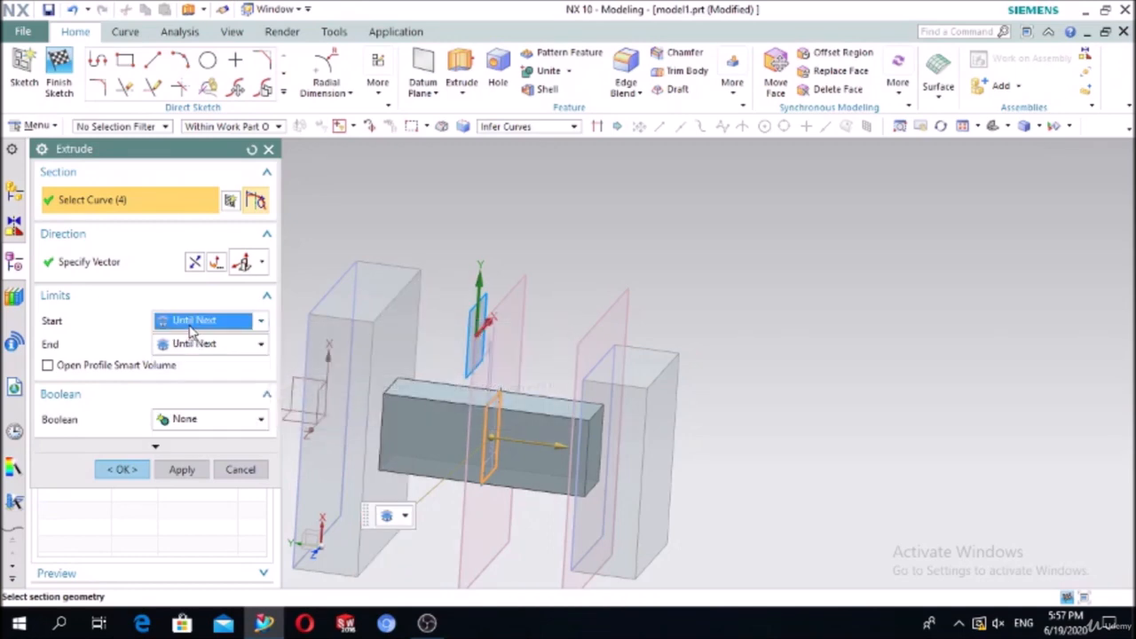
left_click(191, 325)
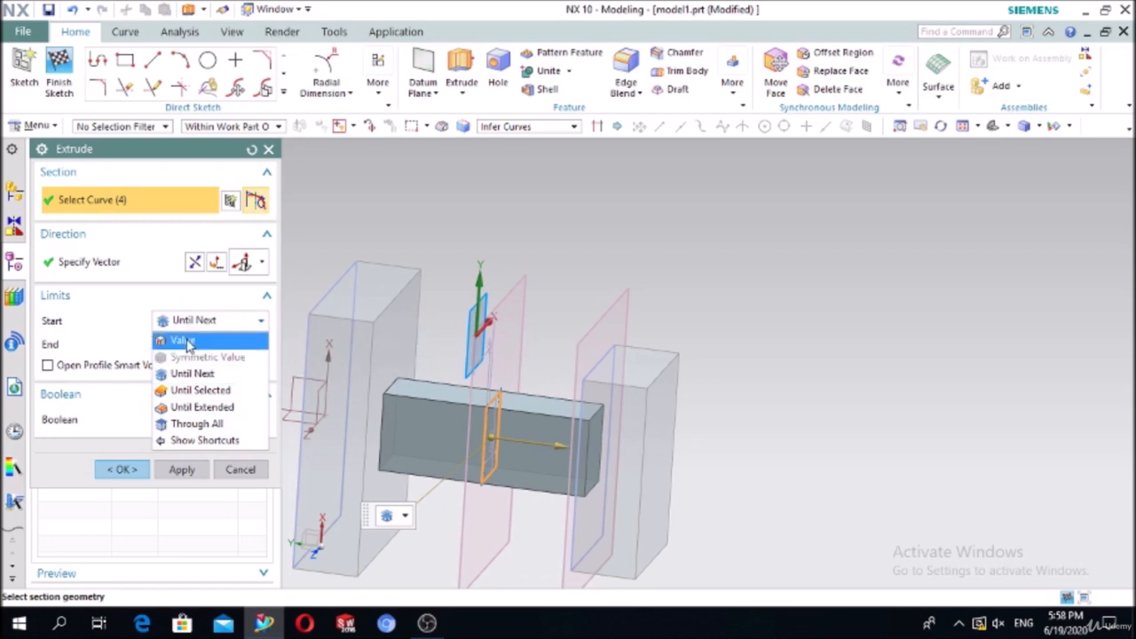
left_click(183, 340)
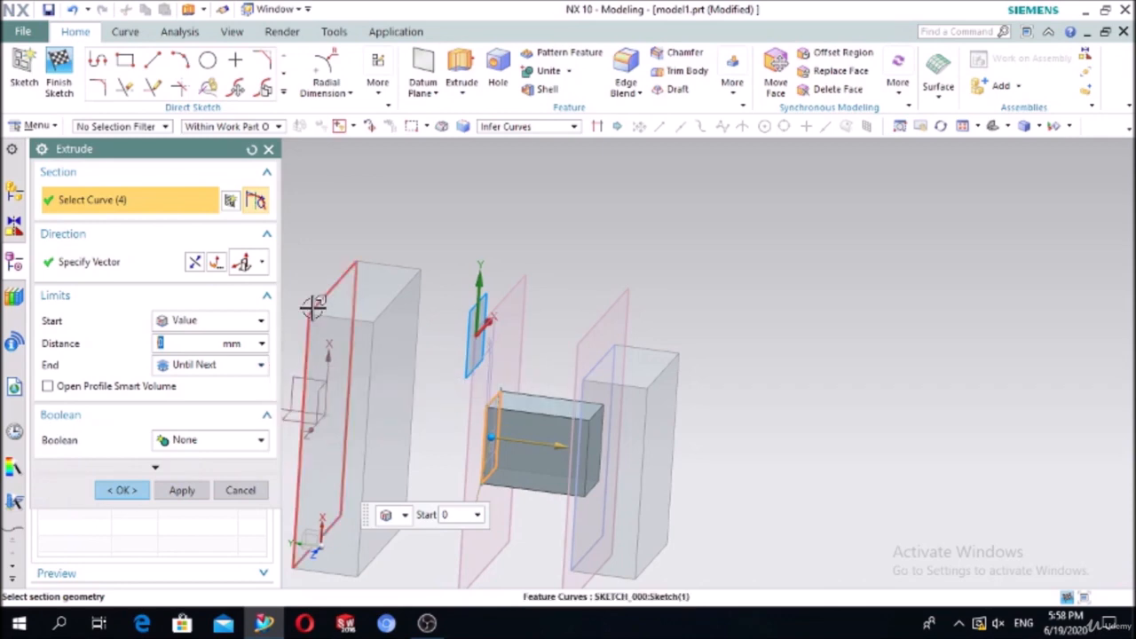
left_click(122, 490)
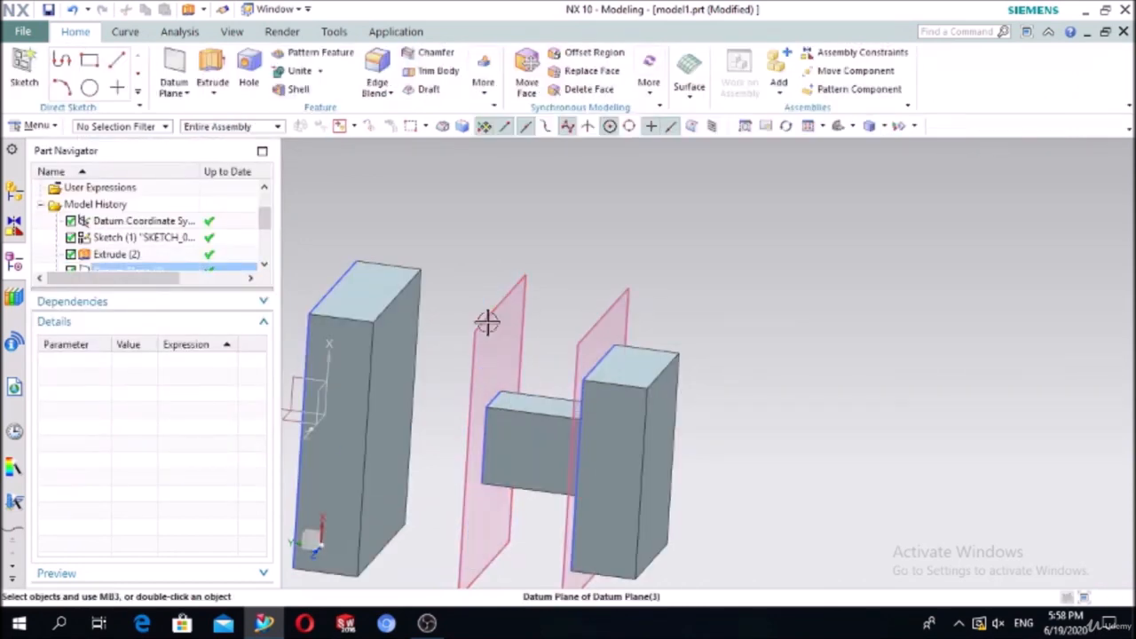
left_click(213, 71)
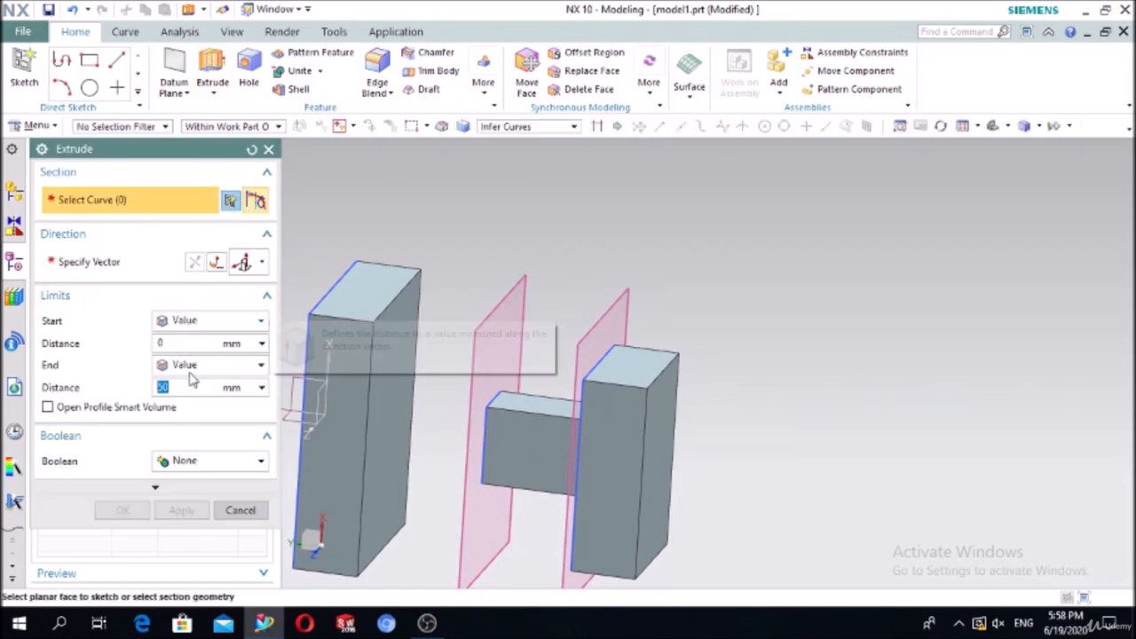
left_click(182, 323)
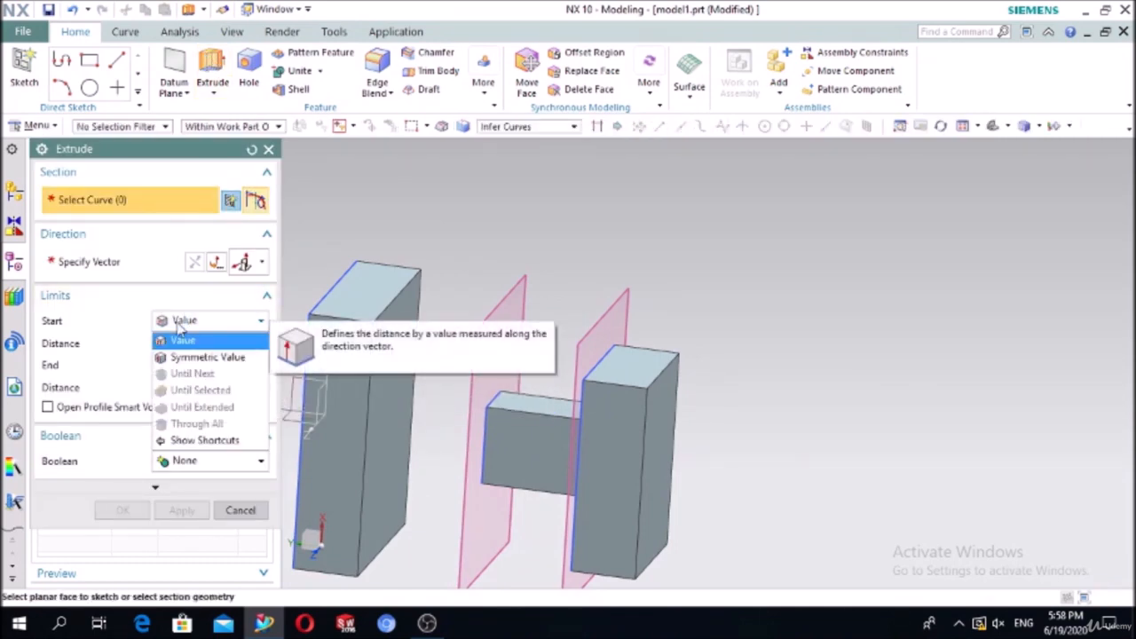
left_click(182, 339)
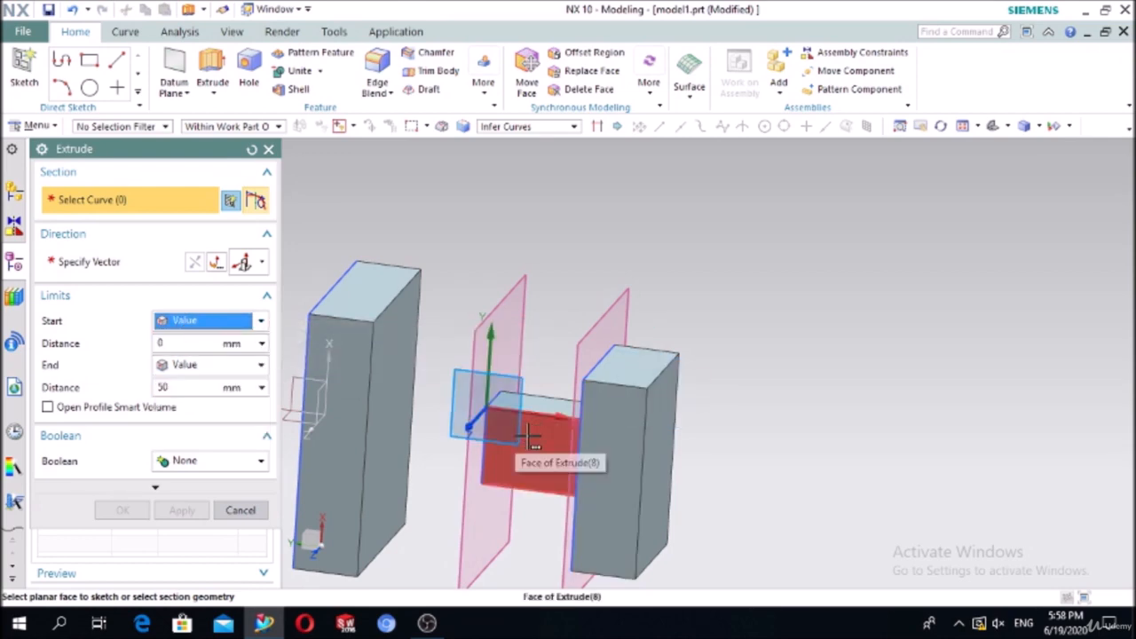
left_click(630, 413)
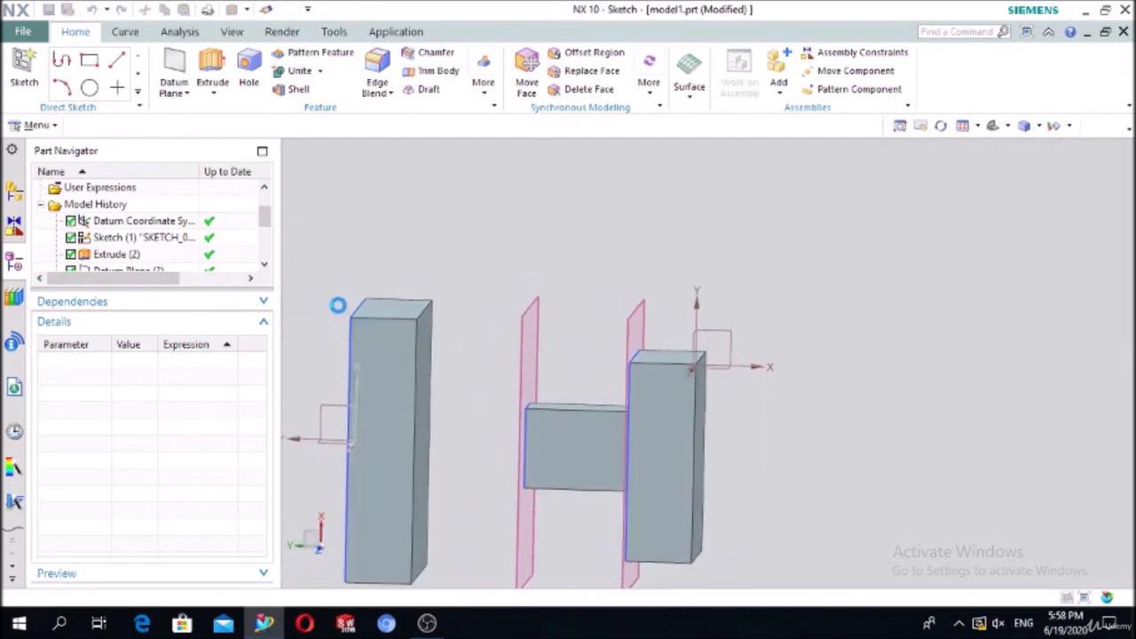
left_click(27, 67)
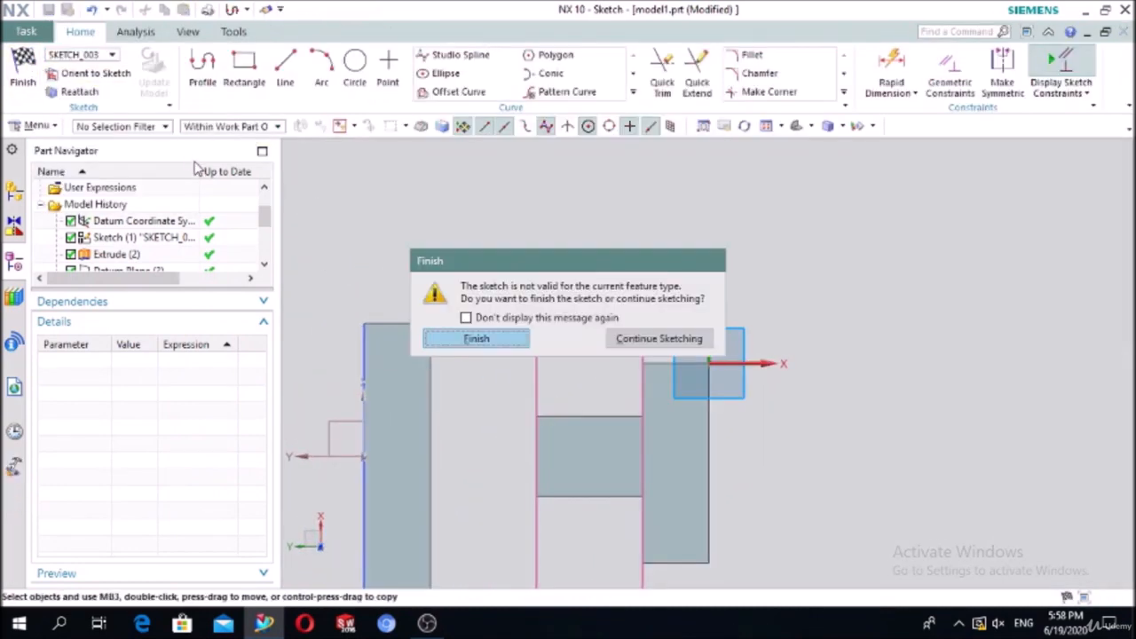
left_click(522, 343)
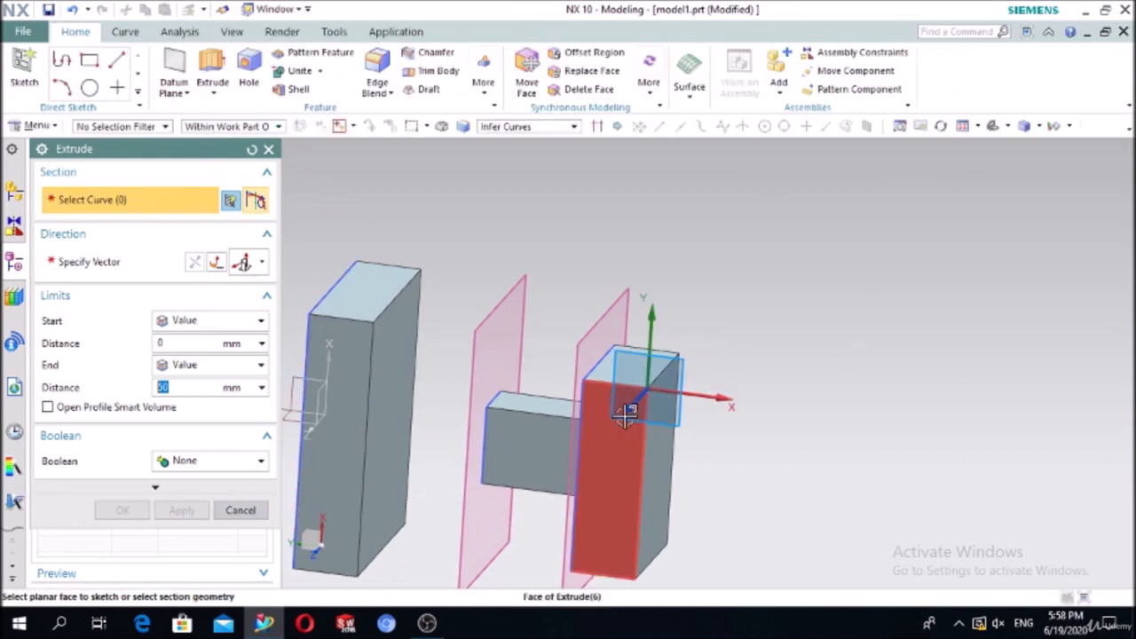
left_click(269, 149)
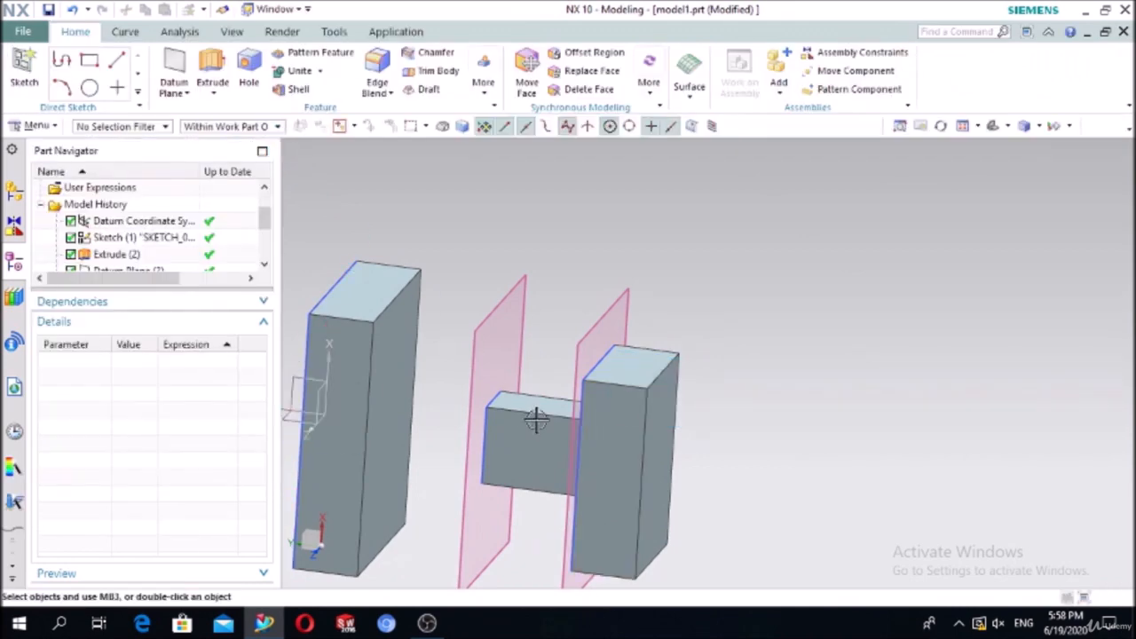
Step: Delete the right block together with its connector
left_click(592, 443)
key("Delete")
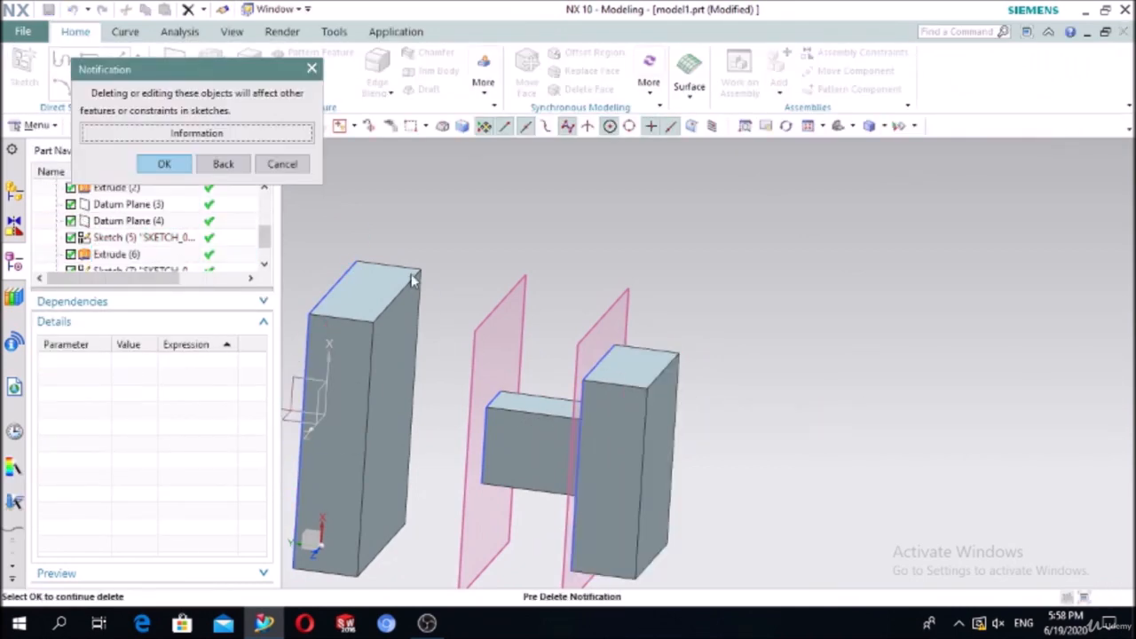
left_click(169, 164)
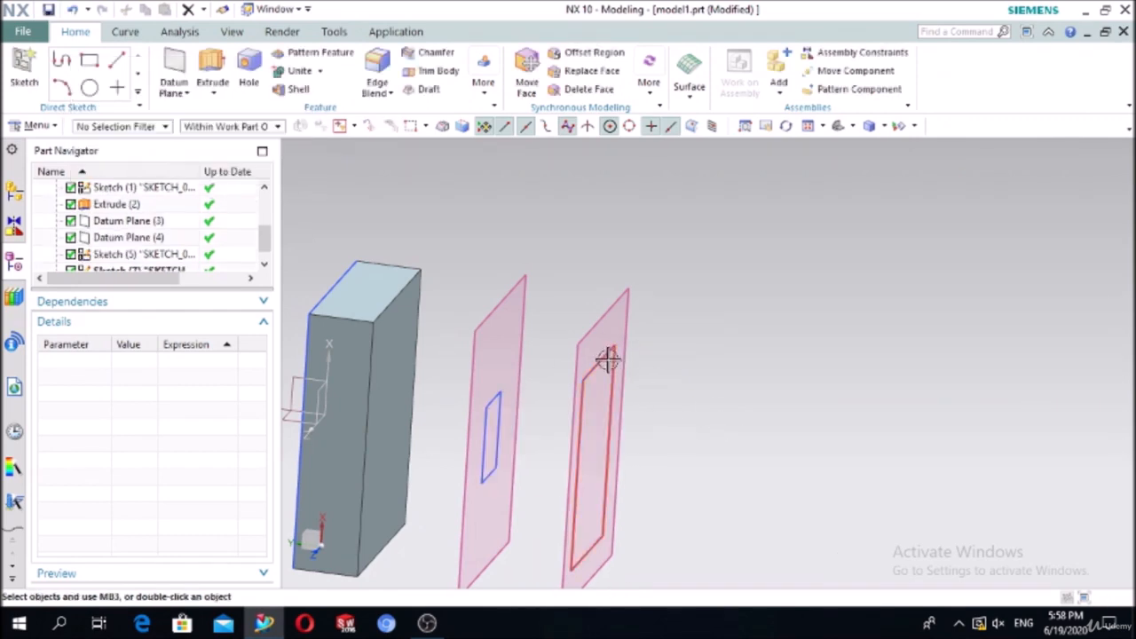
Step: Start a new extrusion using the small rectangle sketch as the section
left_click(180, 31)
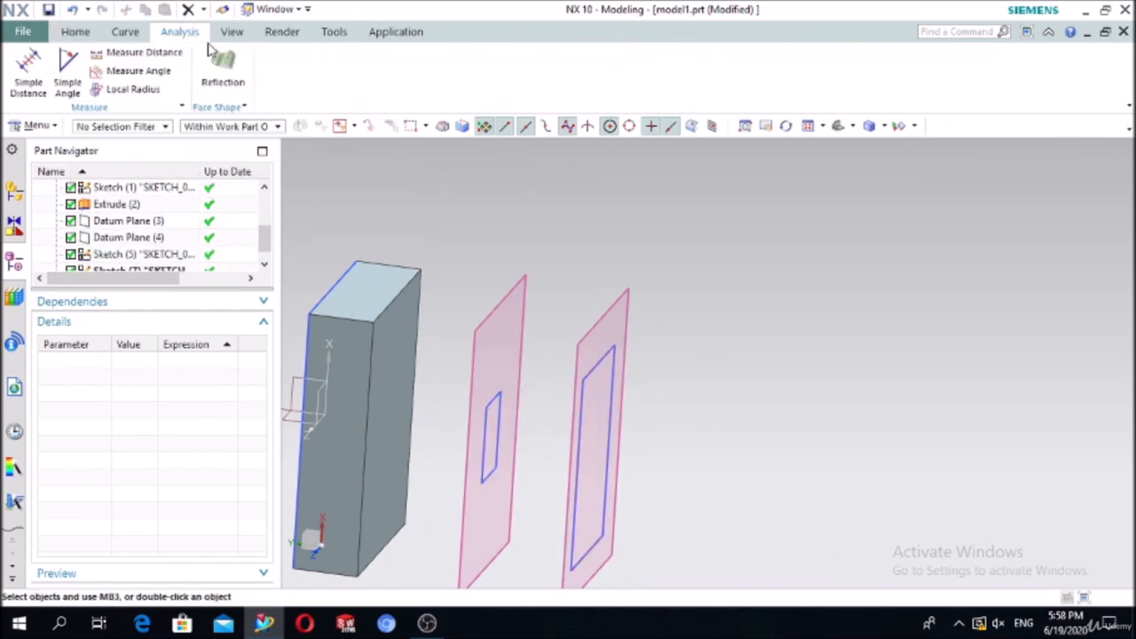
left_click(76, 31)
left_click(213, 71)
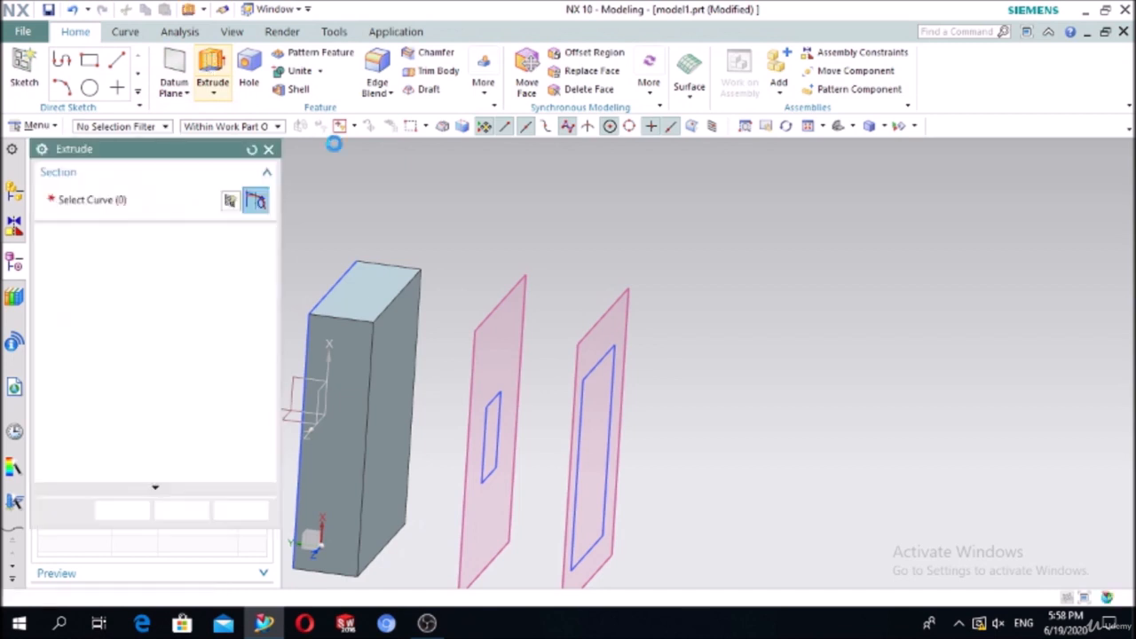
left_click(491, 395)
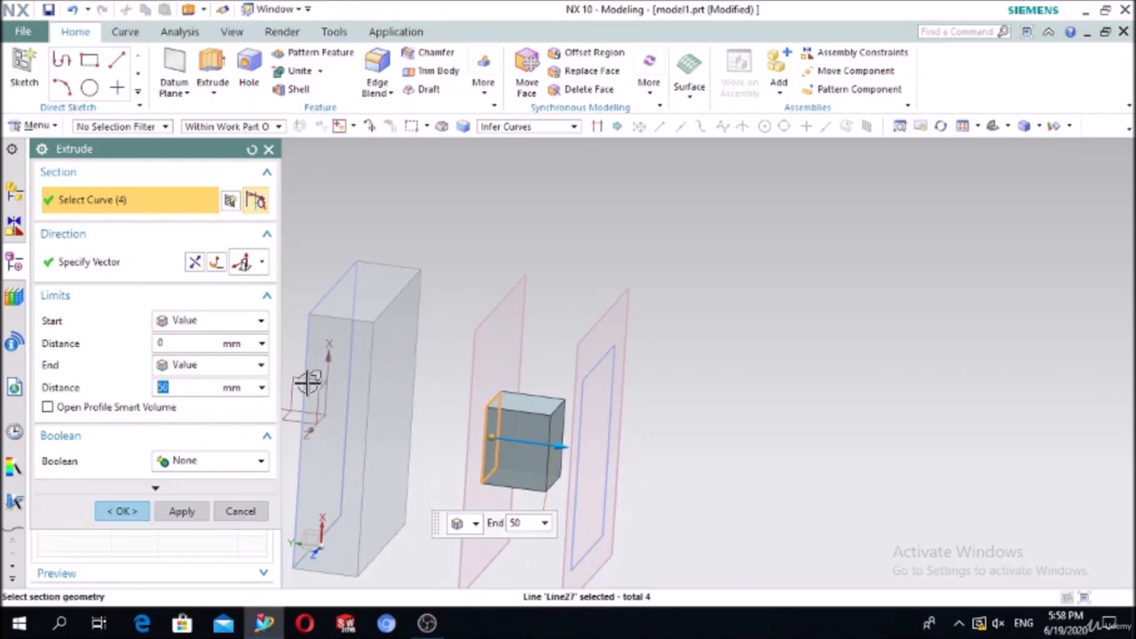
Step: Keep End at Value 50 mm, set Start to Until Selected, and reverse the direction
left_click(189, 373)
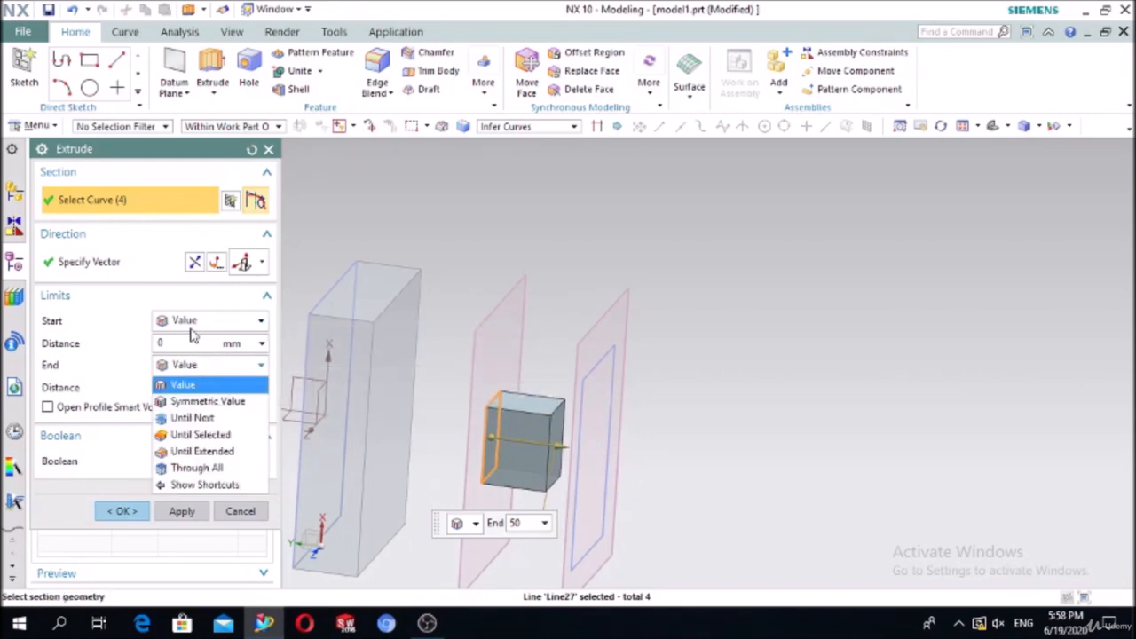
left_click(191, 329)
left_click(186, 326)
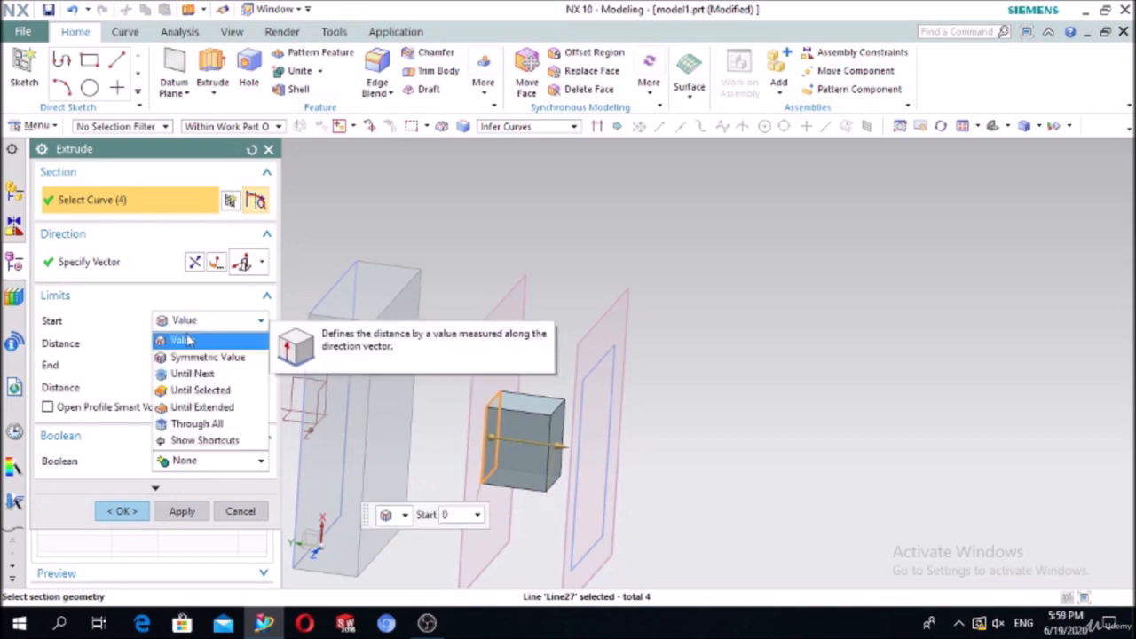
left_click(196, 391)
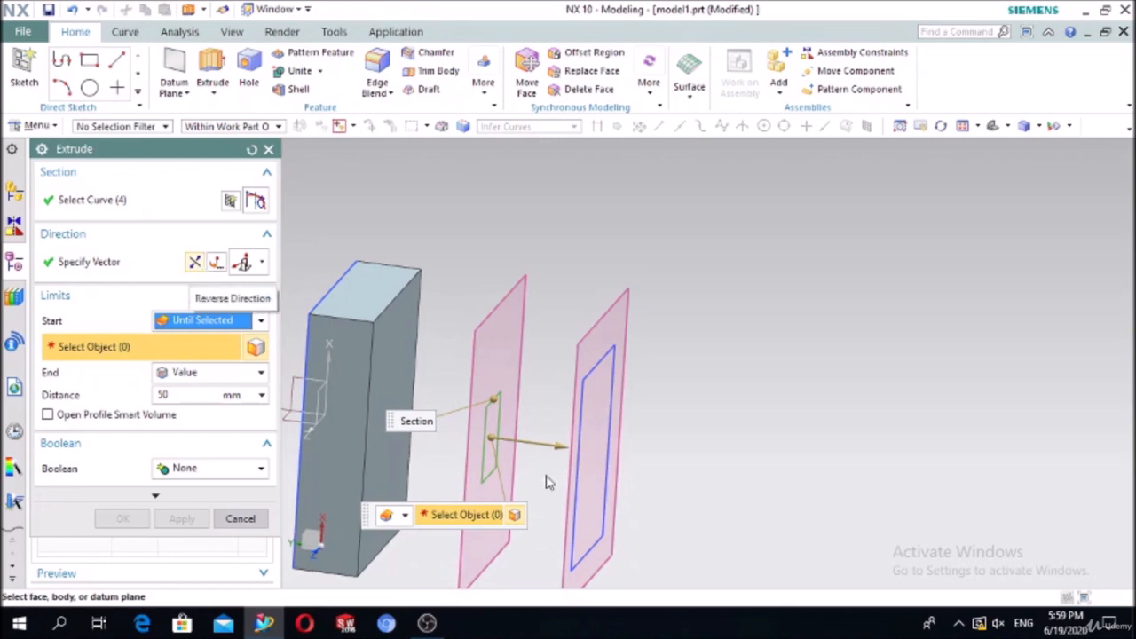
left_click(195, 263)
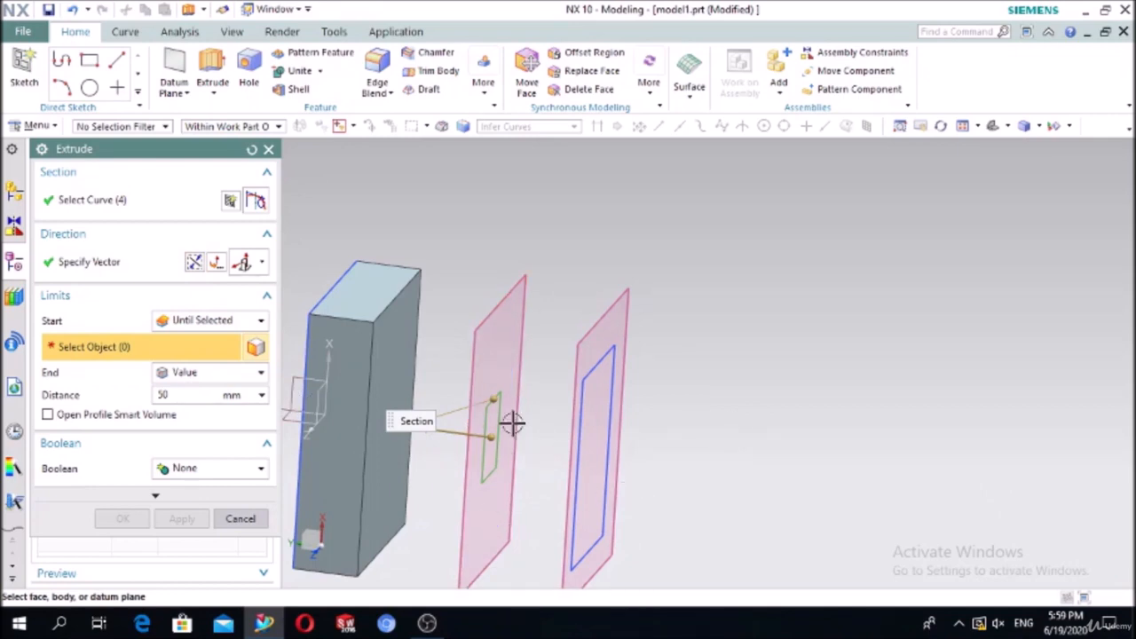
Step: Start the extrusion at the big block's side face, end at Value 0, and create the small block
left_click(388, 352)
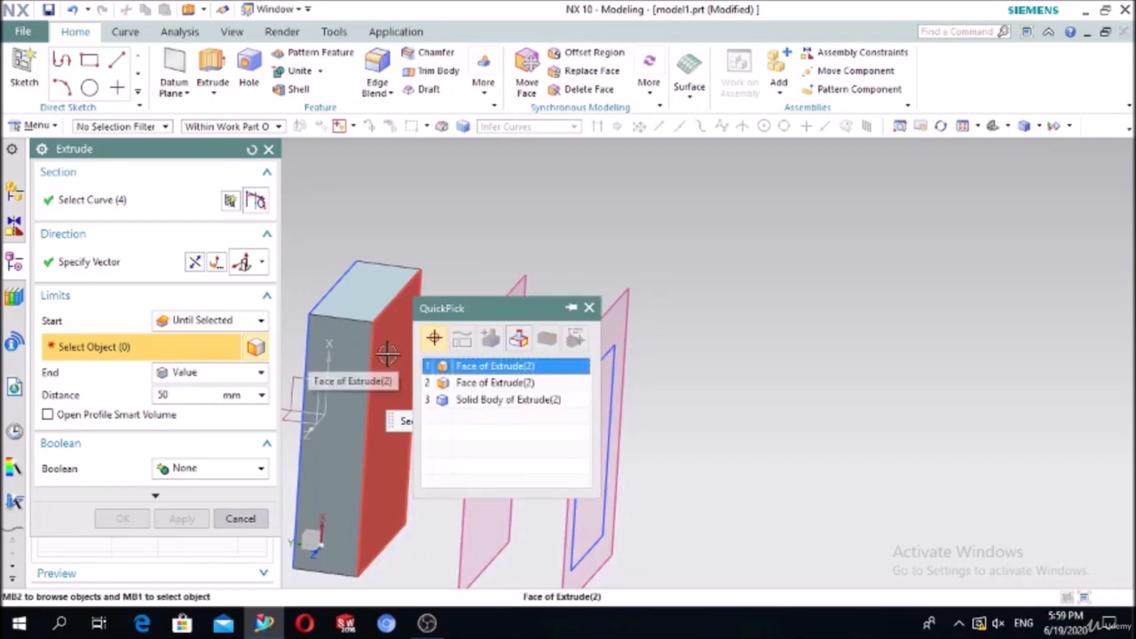
left_click(484, 381)
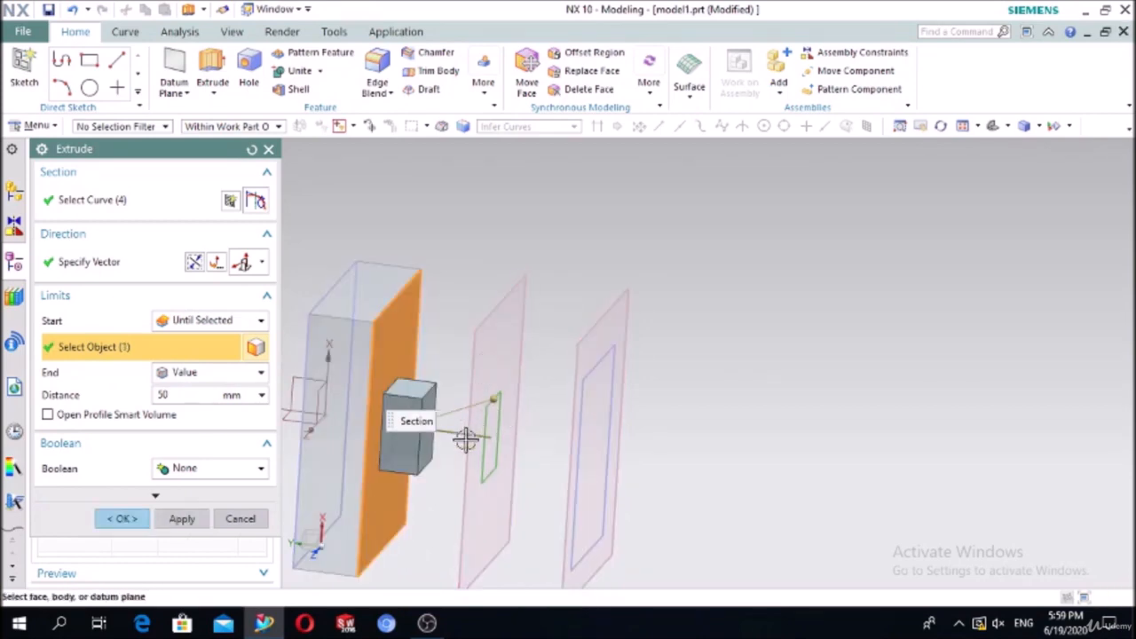
left_click(174, 394)
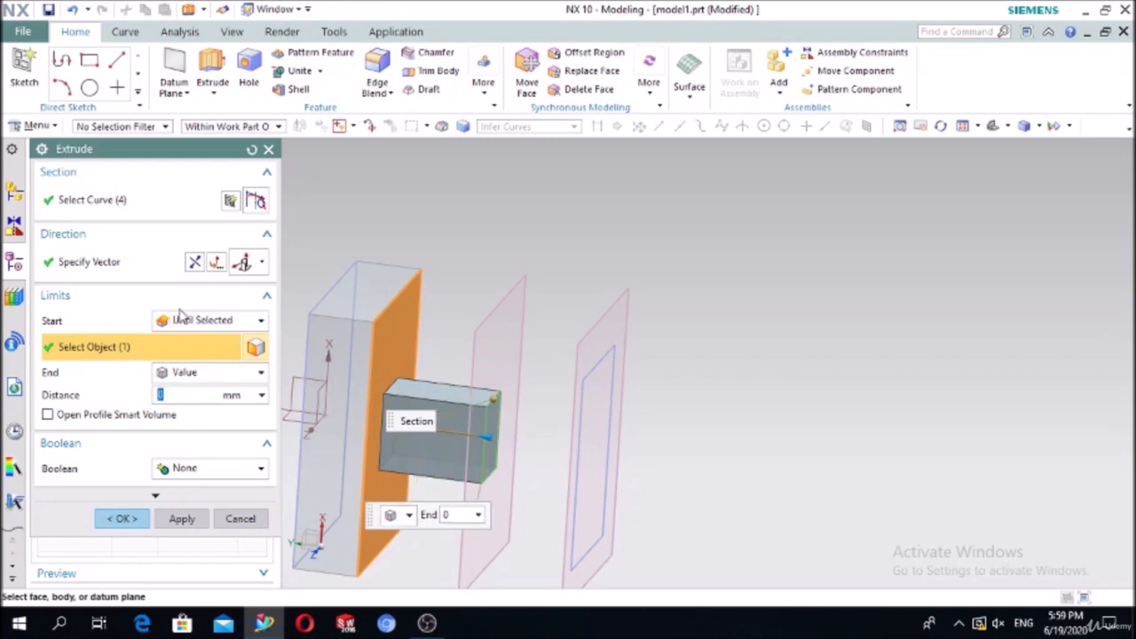
left_click(196, 372)
left_click(195, 392)
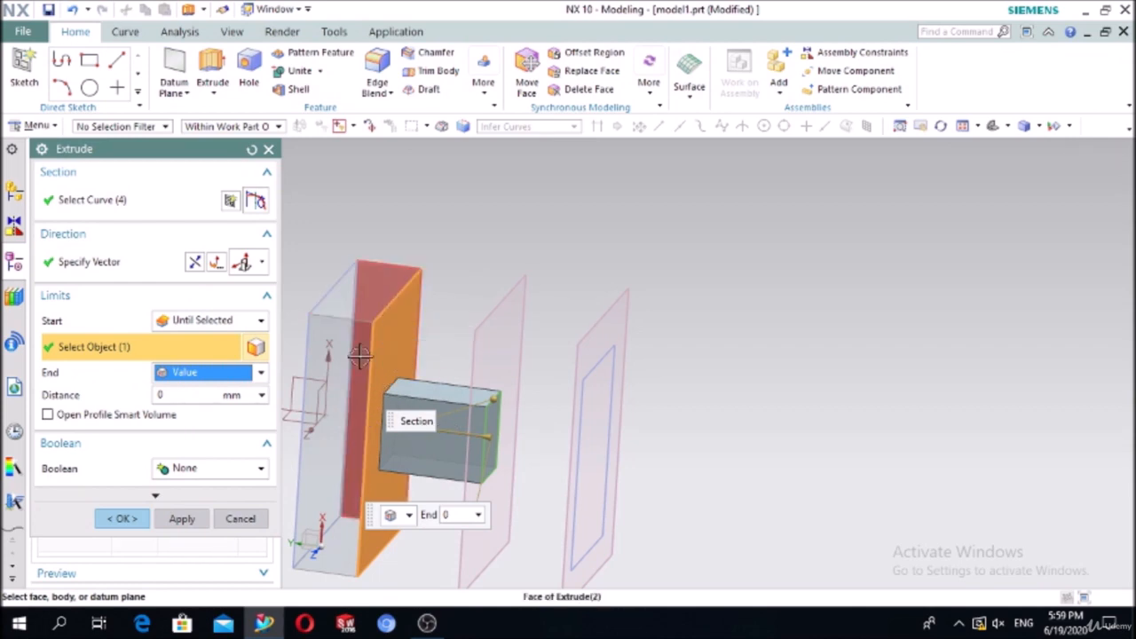
left_click(124, 519)
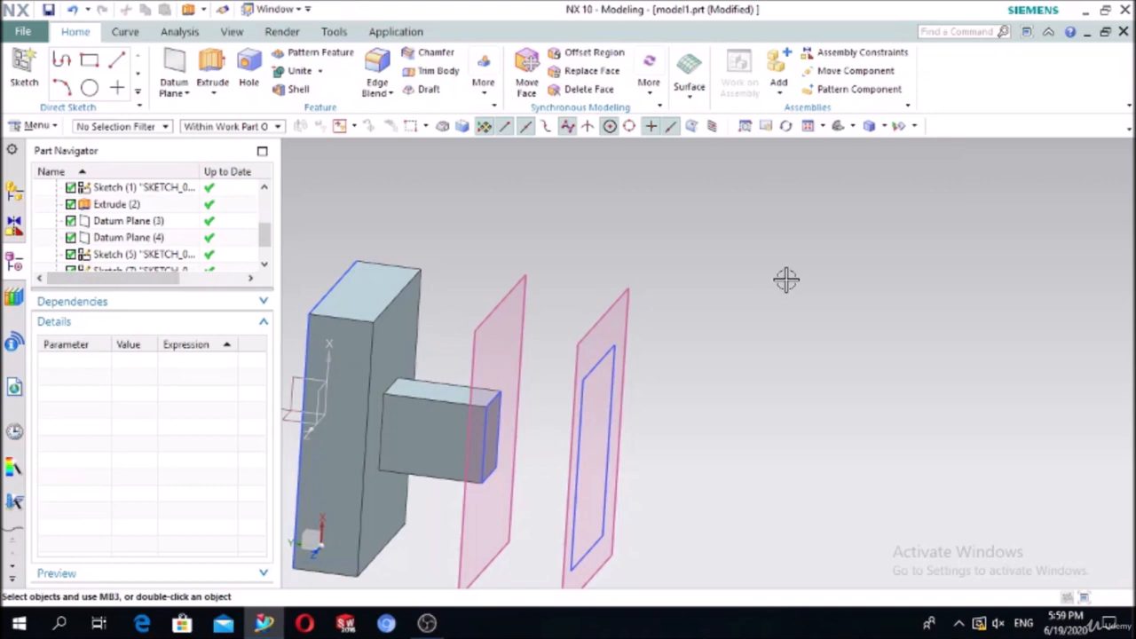
left_click(408, 427)
Step: Delete the small block and start a reversed extrusion of the small rectangle
key("Delete")
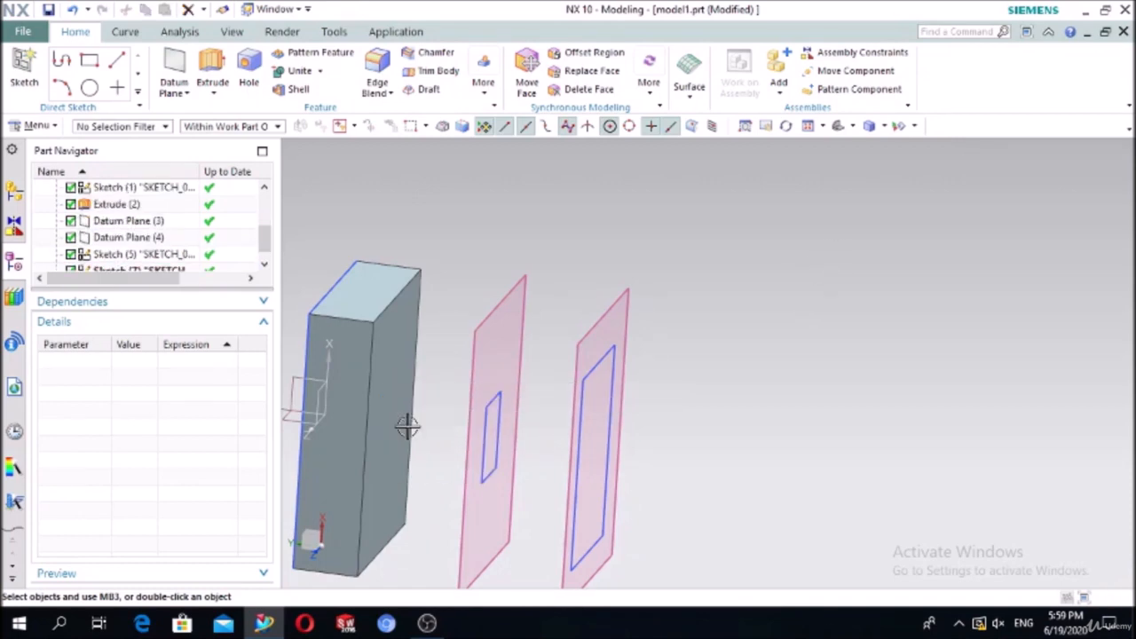
left_click(213, 71)
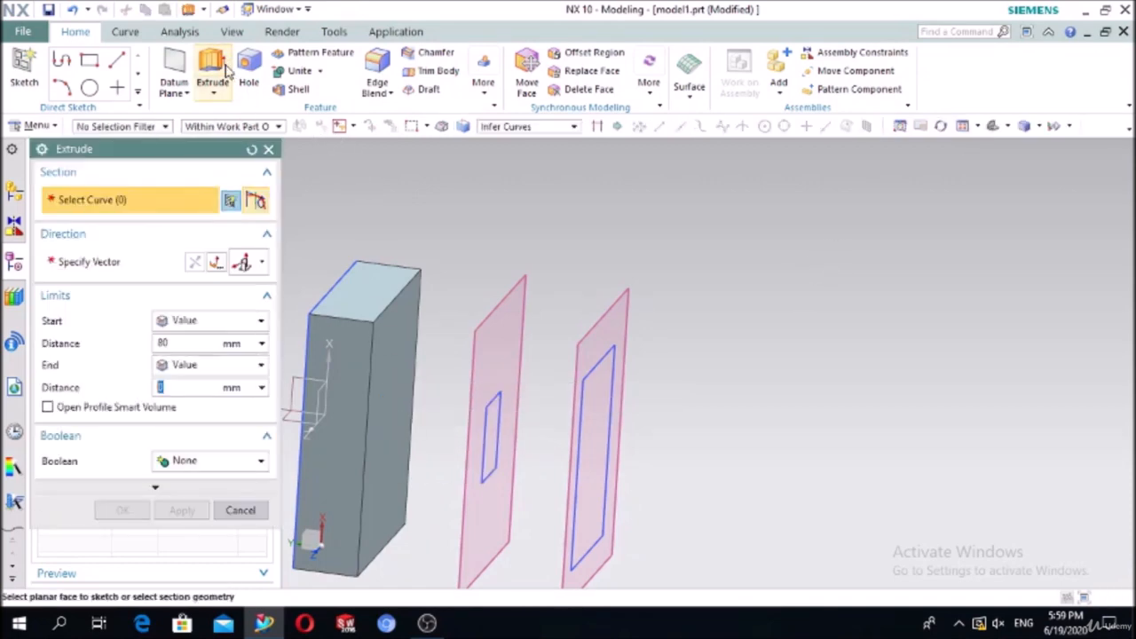
left_click(486, 396)
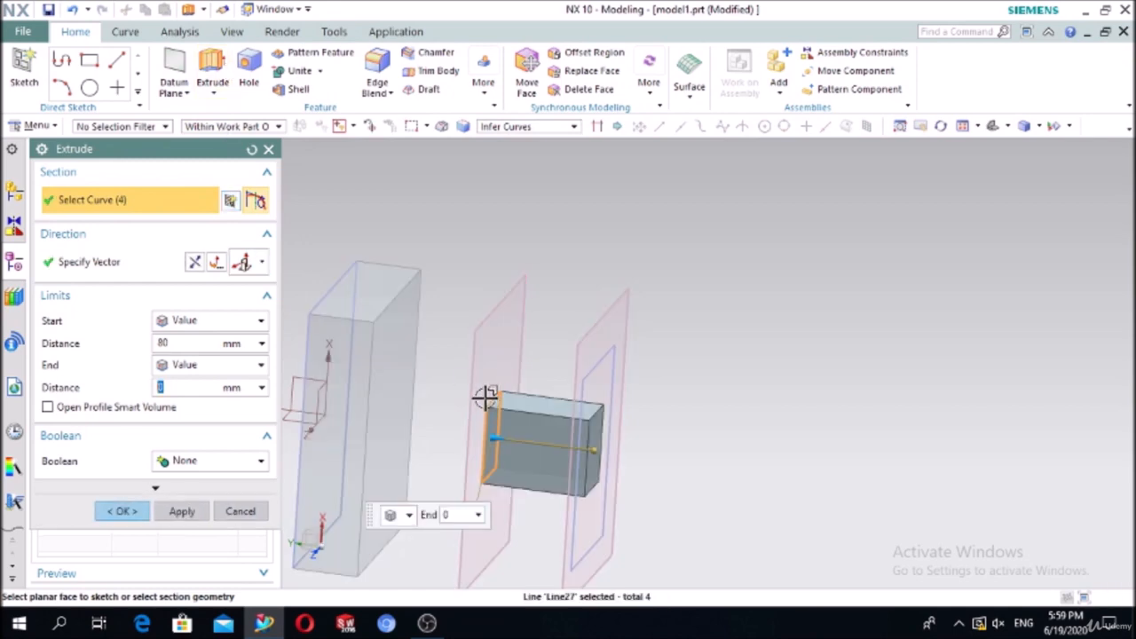
left_click(211, 263)
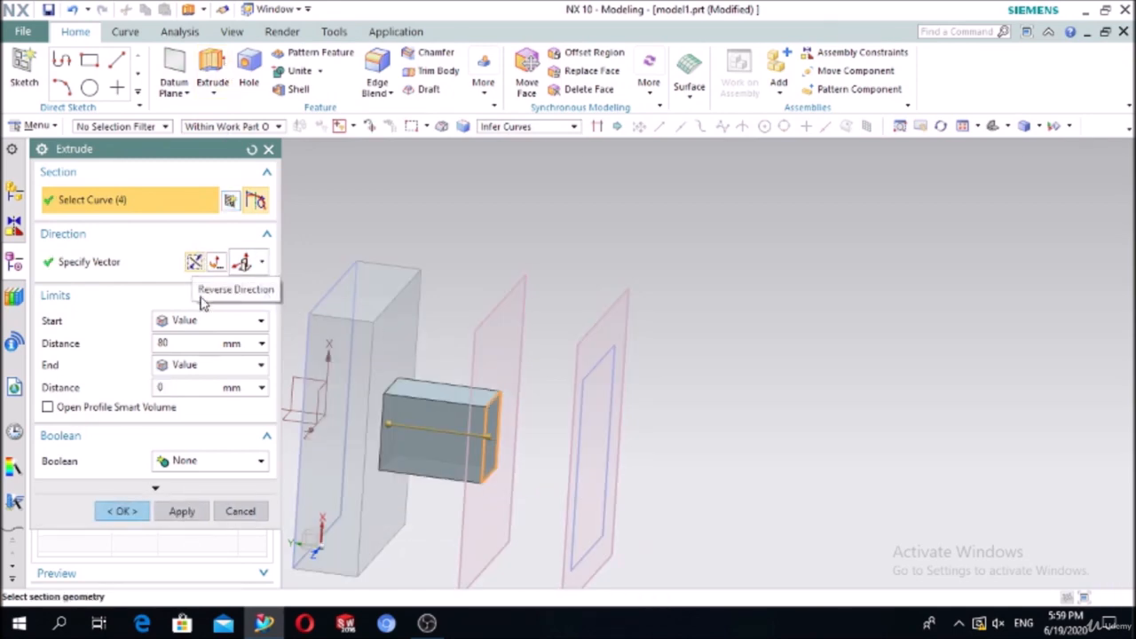
Step: Set Start to Through All and Boolean to Subtract; the cut fails with Missing trimming target
left_click(189, 323)
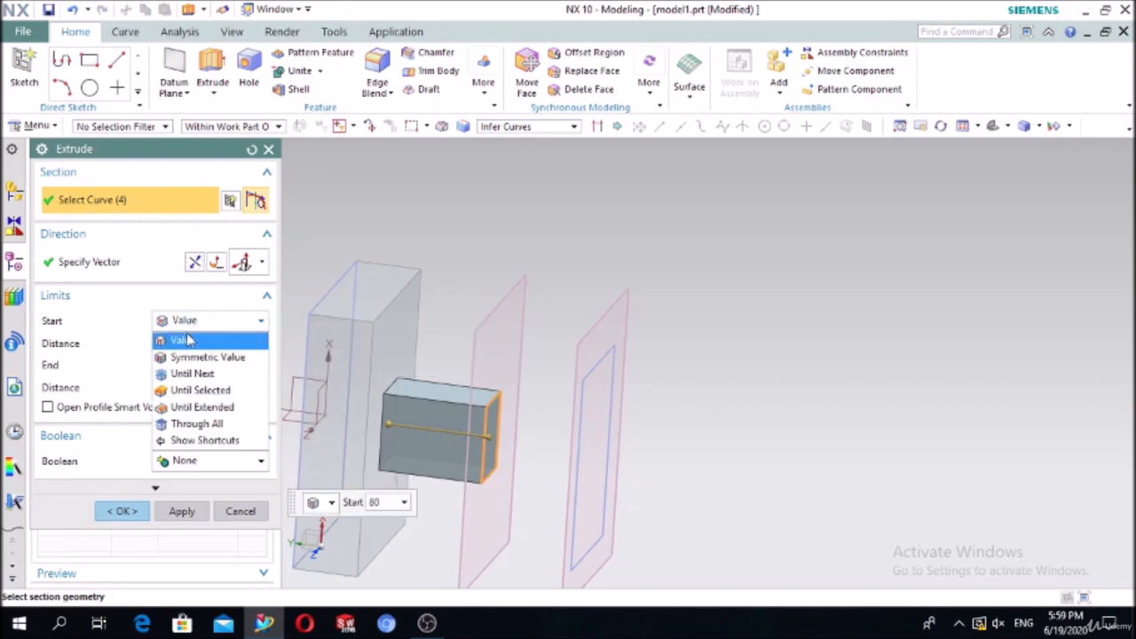
left_click(200, 424)
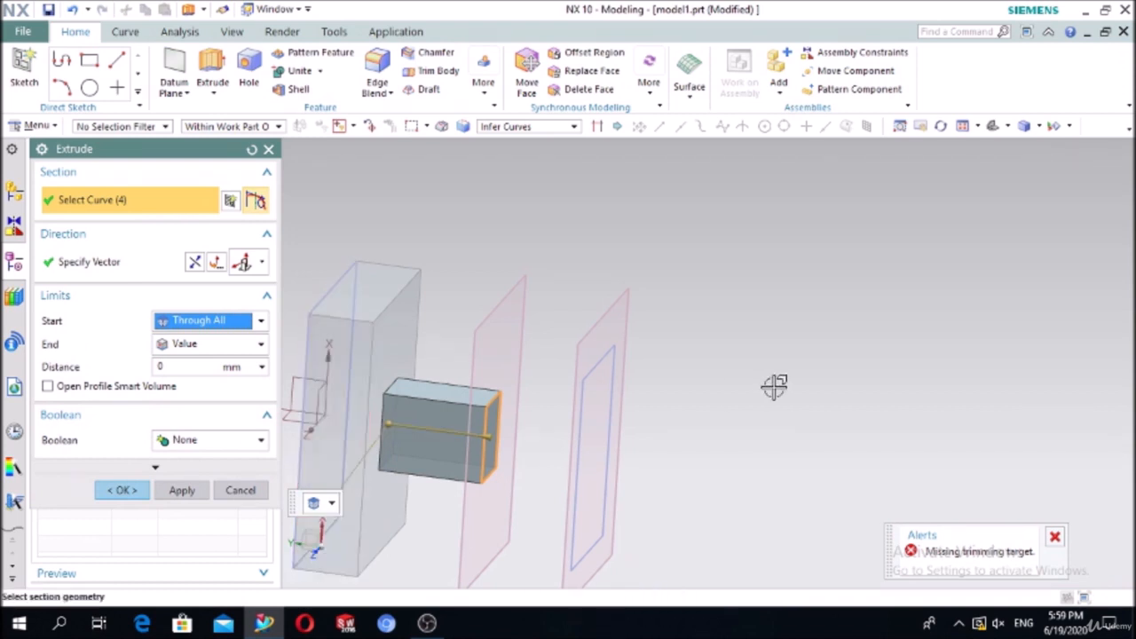
scroll(770, 386, "down", 3)
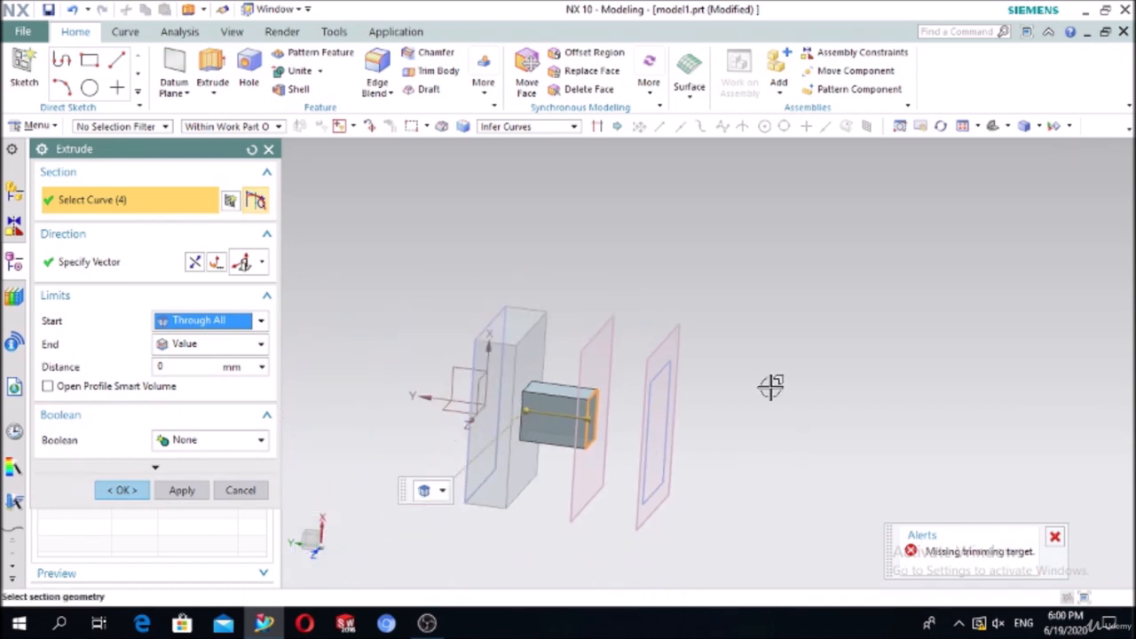
scroll(770, 386, "up", 3)
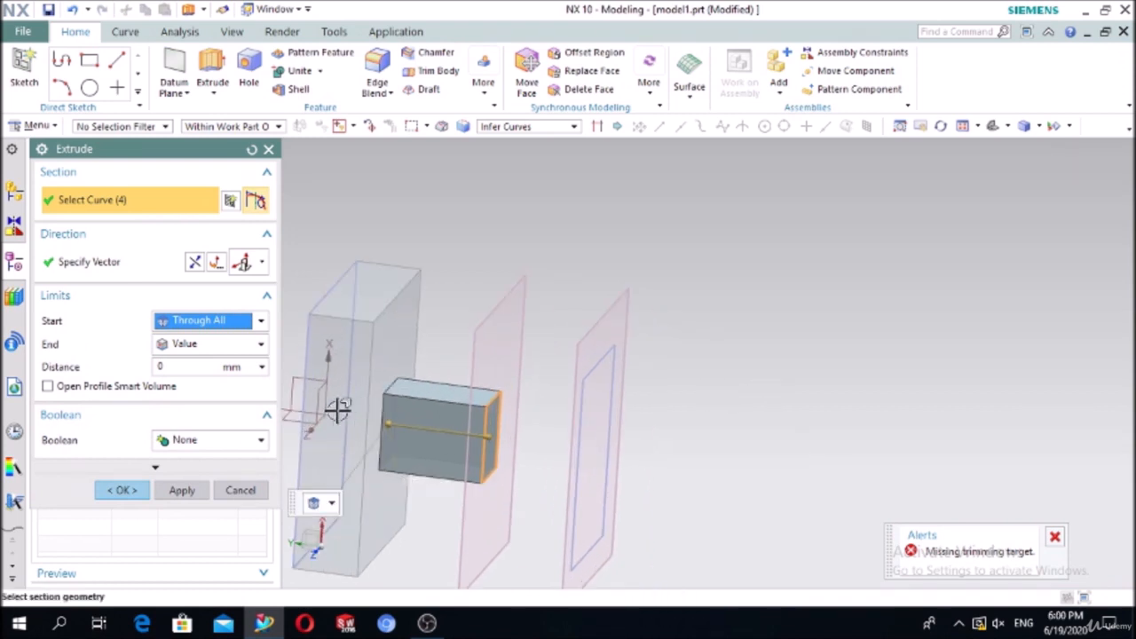
left_click(240, 442)
left_click(213, 492)
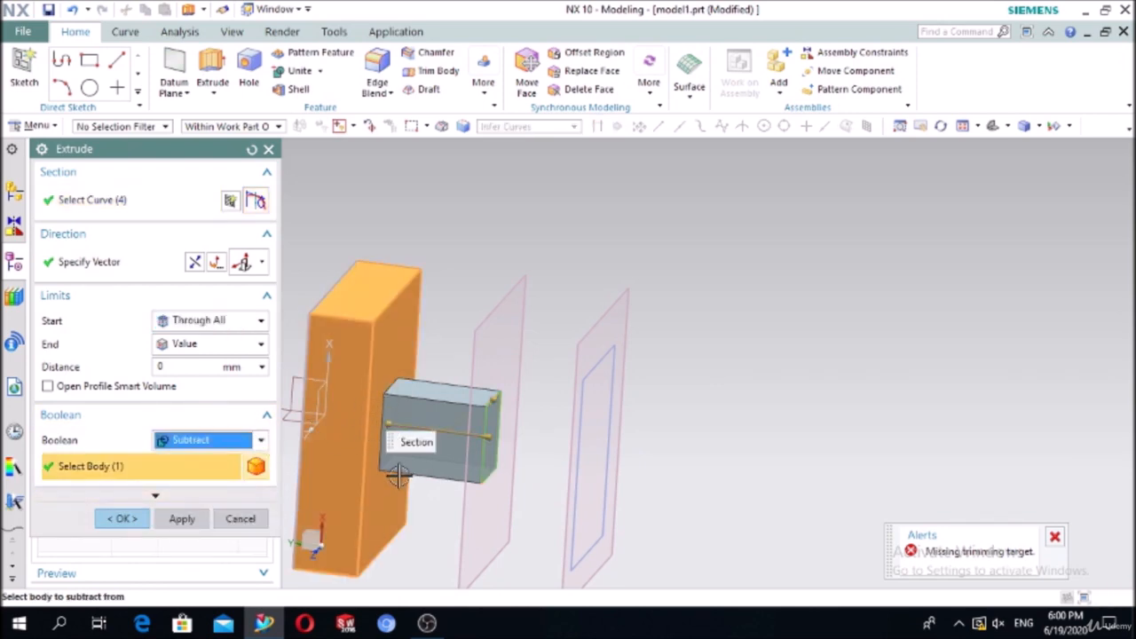
scroll(524, 432, "down", 2)
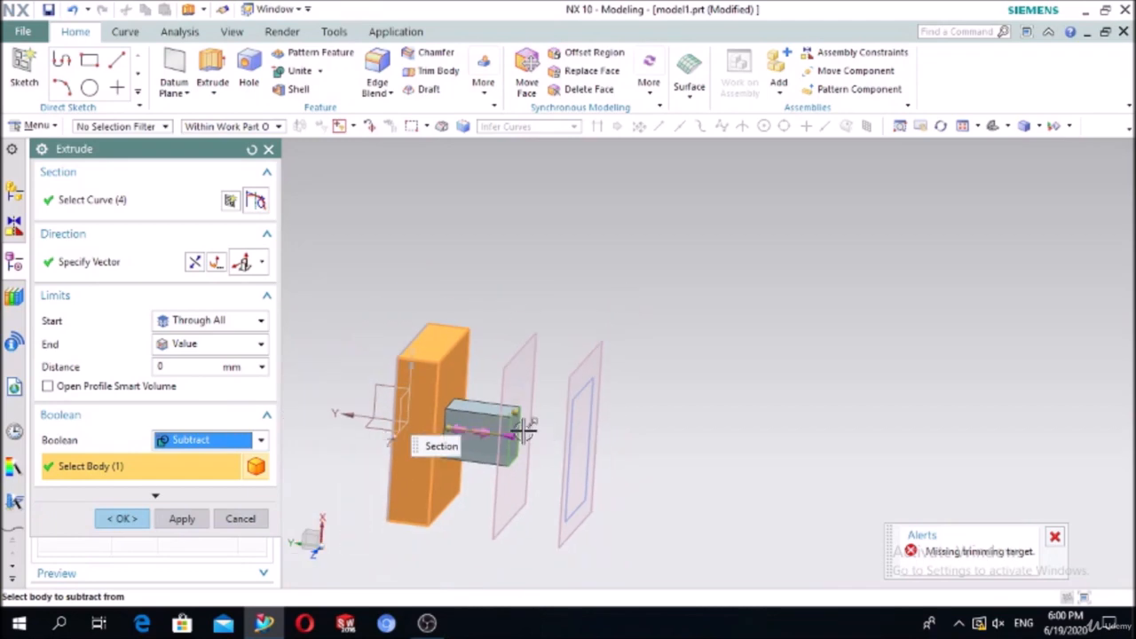
left_click(140, 519)
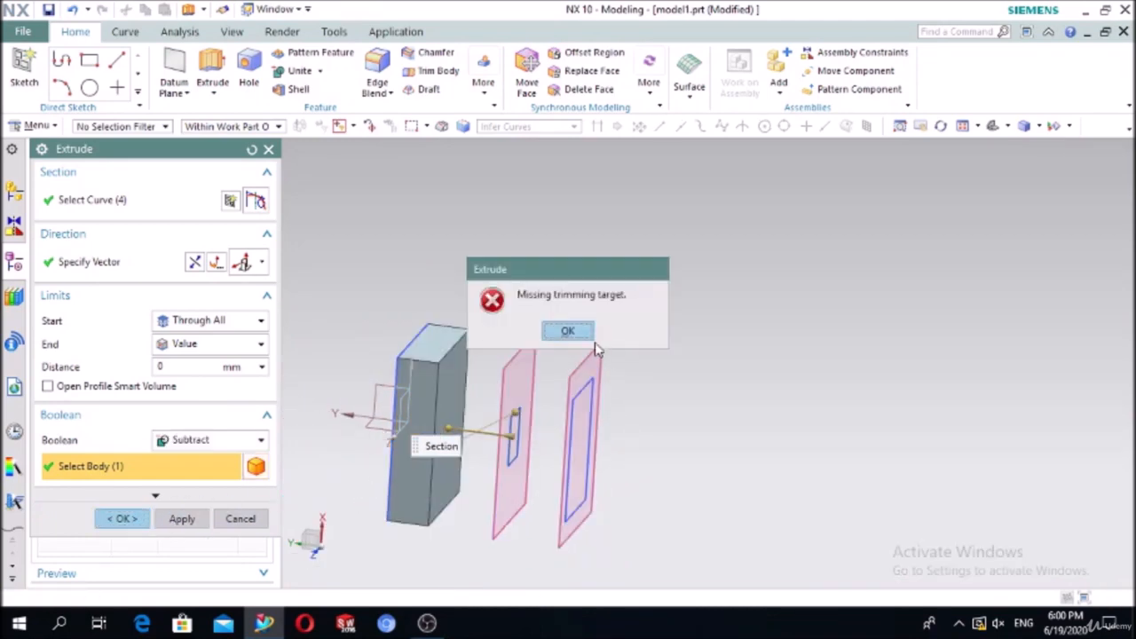
Step: Dismiss the error and reset Start to Value 0, End to Through All, Boolean to Subtract
left_click(571, 331)
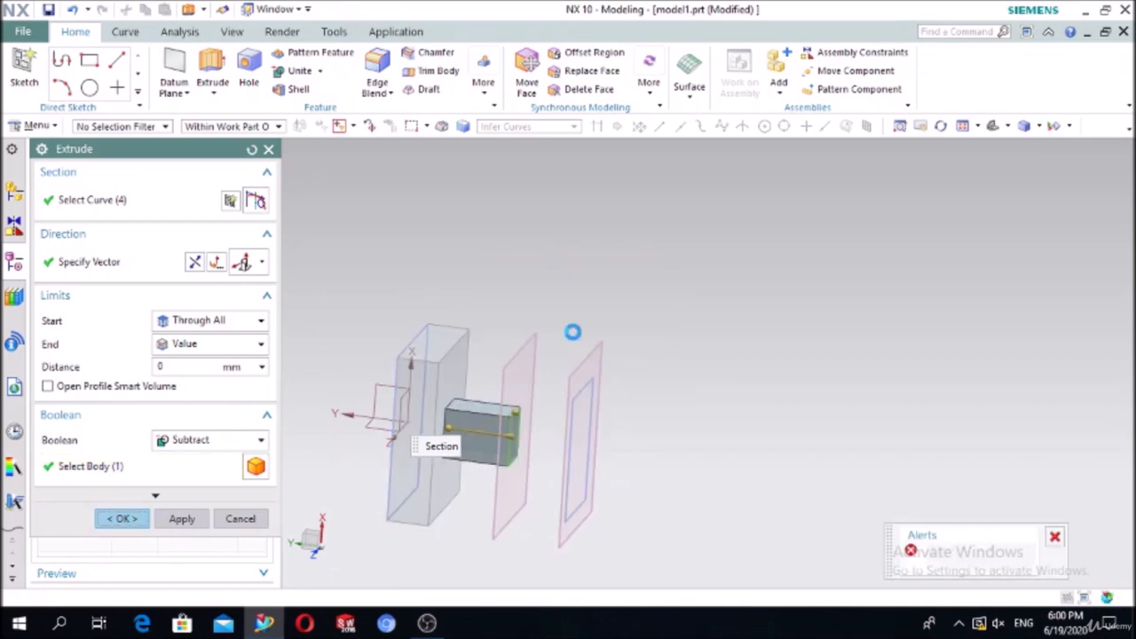
left_click(199, 322)
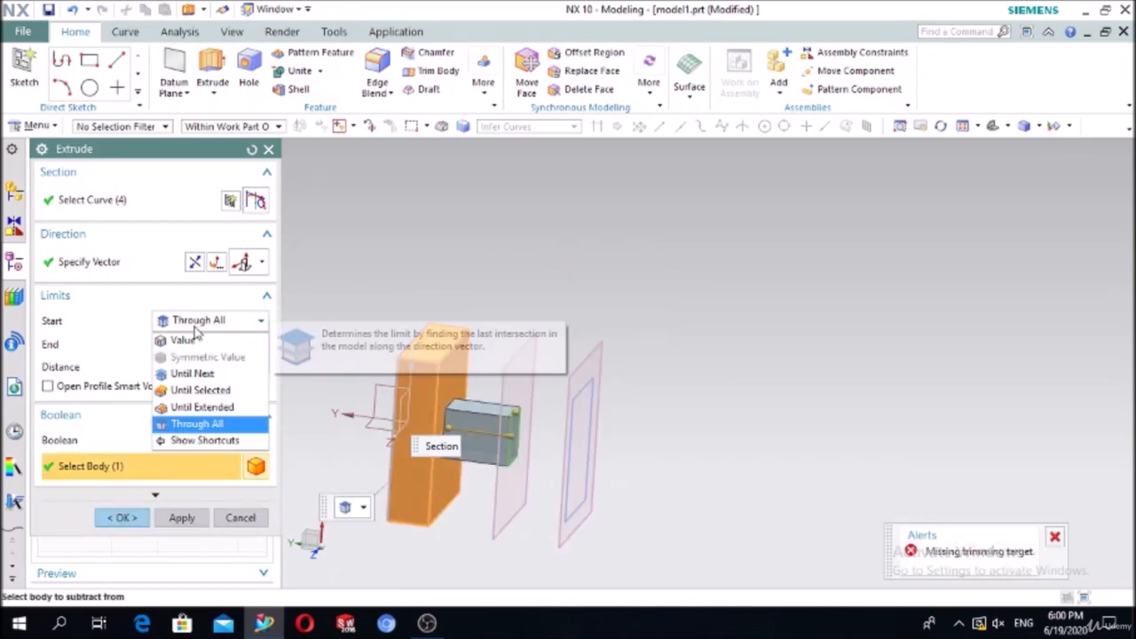
left_click(195, 335)
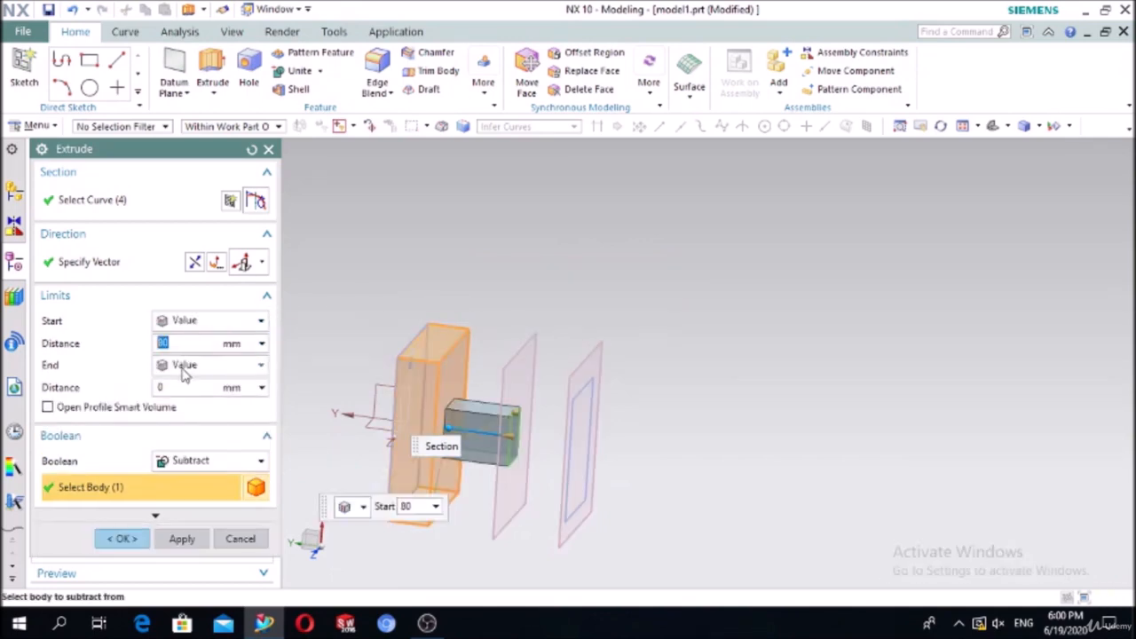
left_click(184, 367)
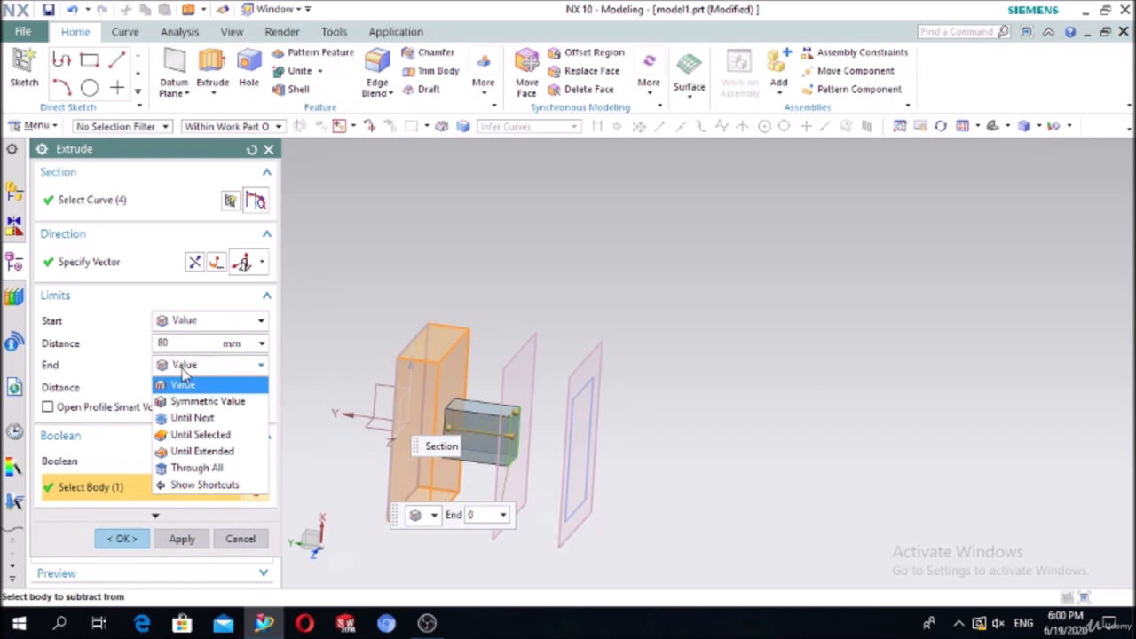
left_click(192, 468)
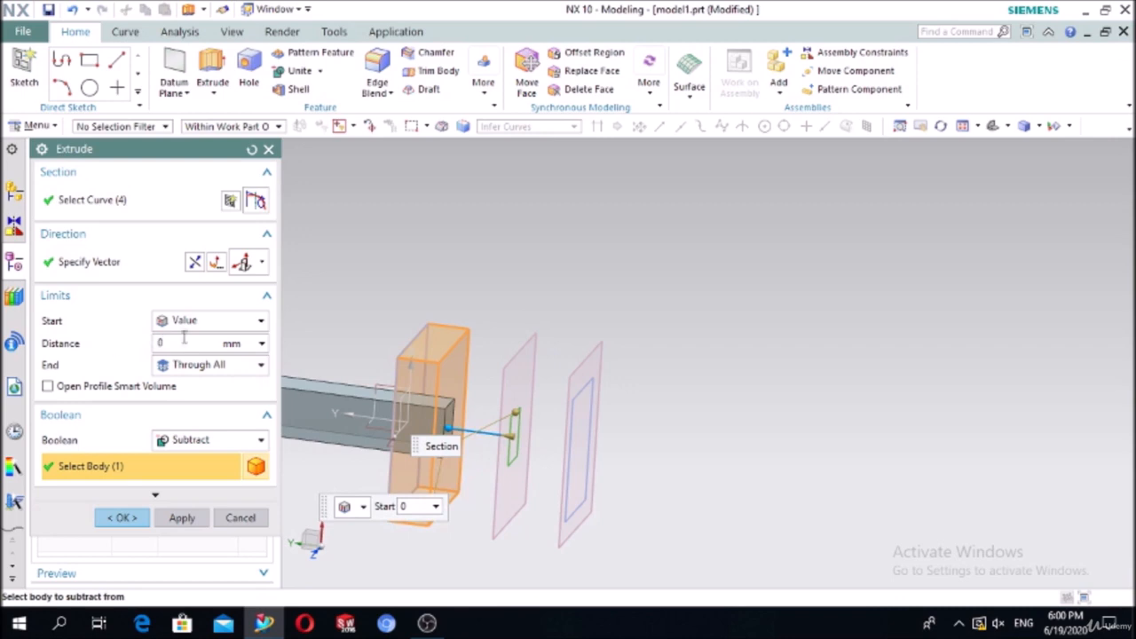
left_click(204, 442)
left_click(202, 495)
scroll(637, 395, "down", 3)
scroll(637, 395, "up", 2)
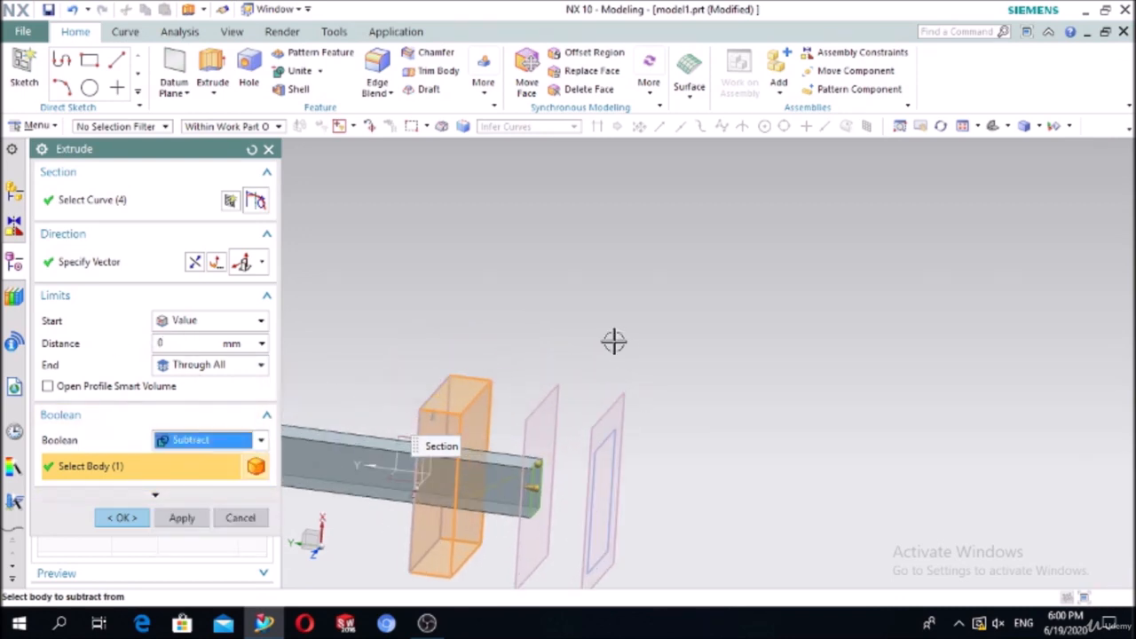
Step: Apply the Through All subtract cut and orbit to inspect the rectangular hole
left_click(121, 518)
middle_click_drag(395, 370, 457, 366)
scroll(533, 452, "up", 4)
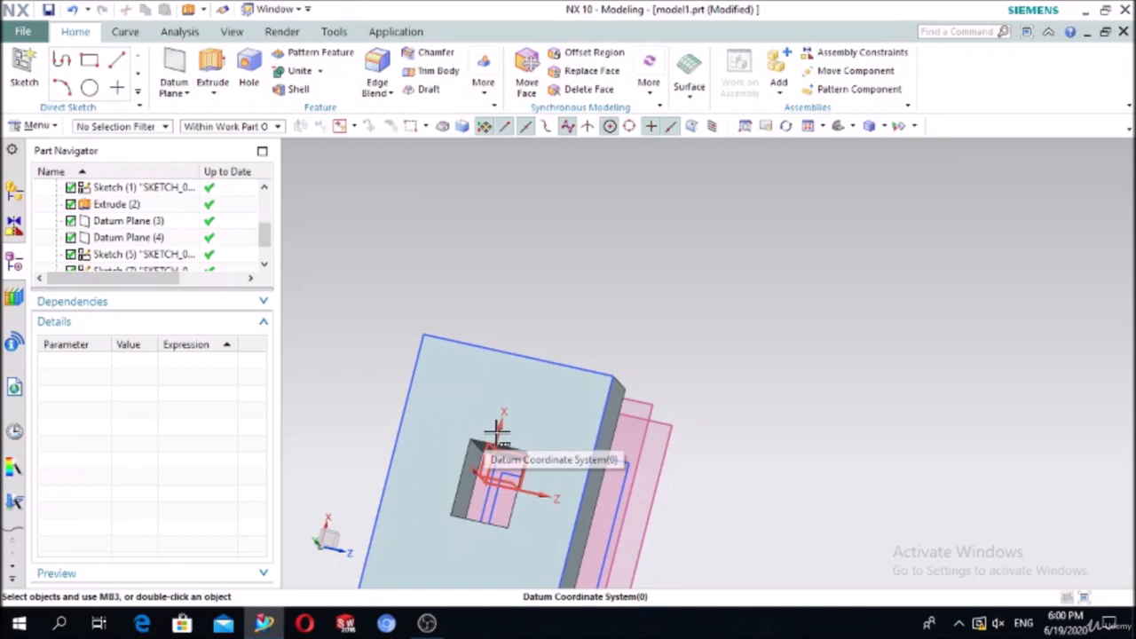
middle_click_drag(601, 337, 726, 372)
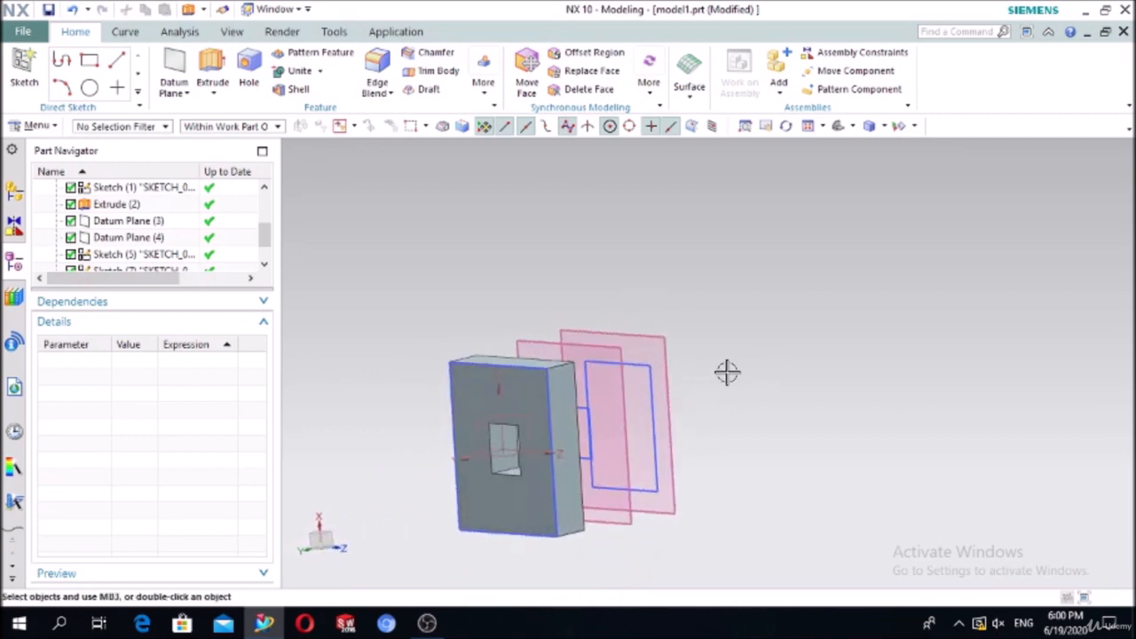